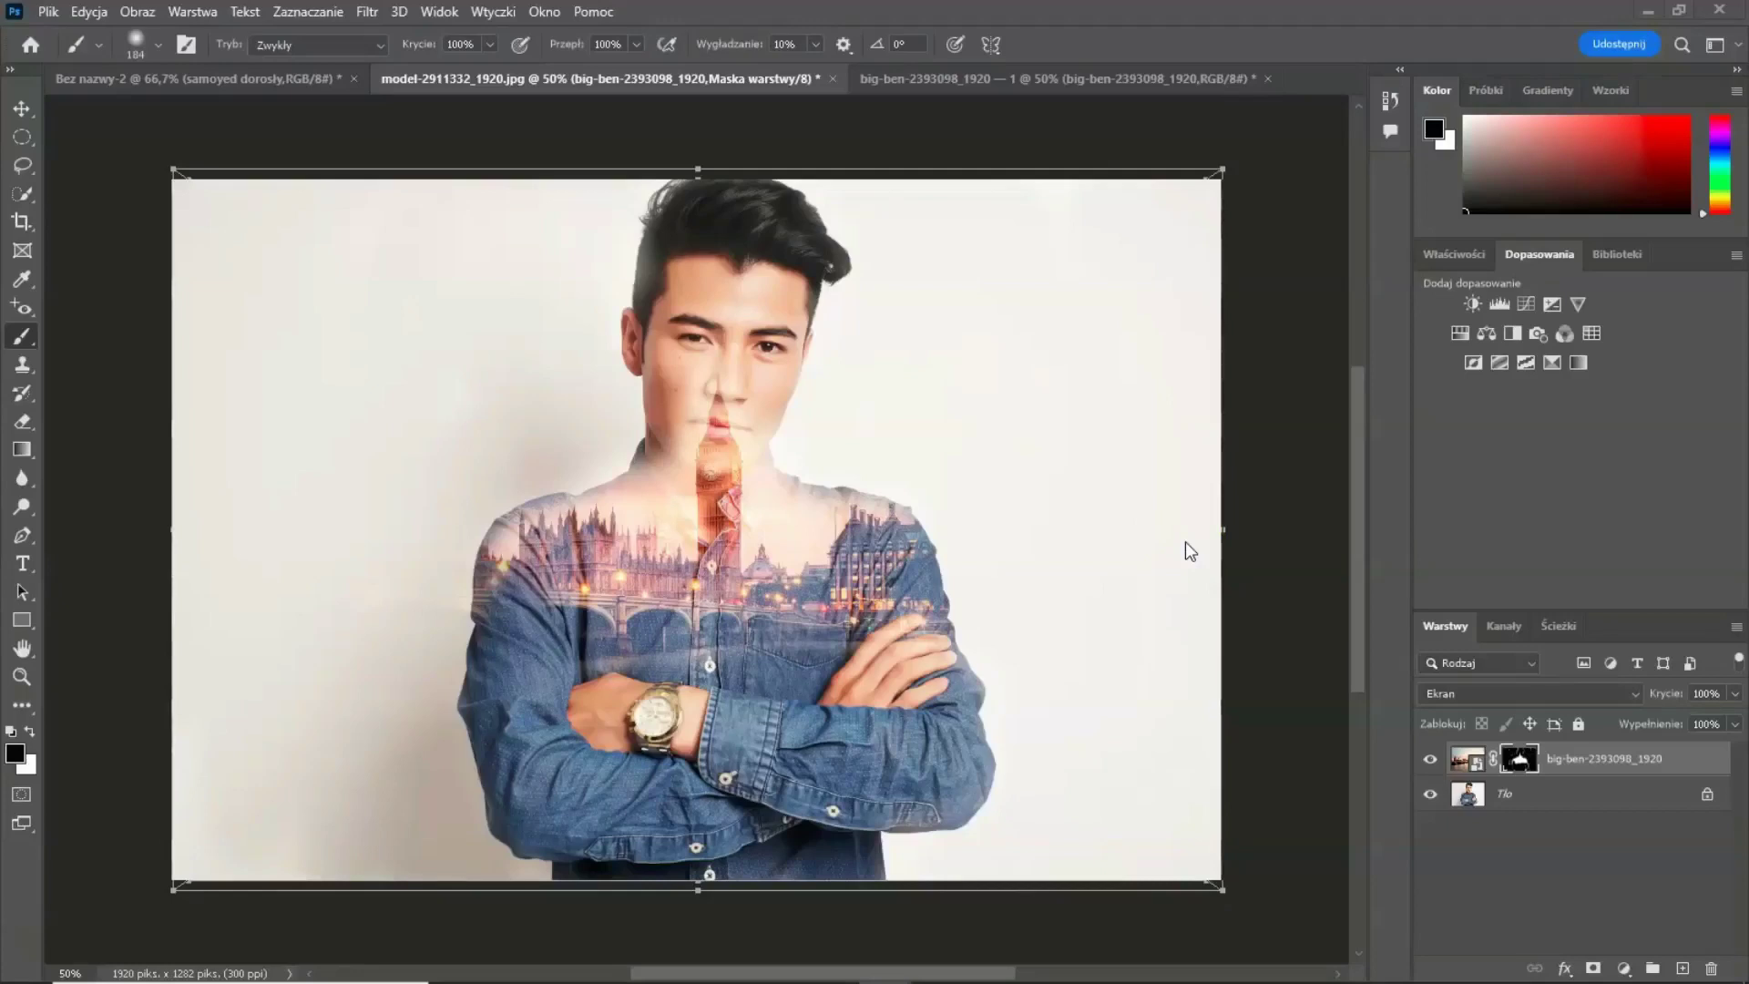
# Step: Look through Pixabay's 'great britain' photos, then bring model-2911332_1920.jpg back up in Photoshop
pyautogui.click(871, 417)
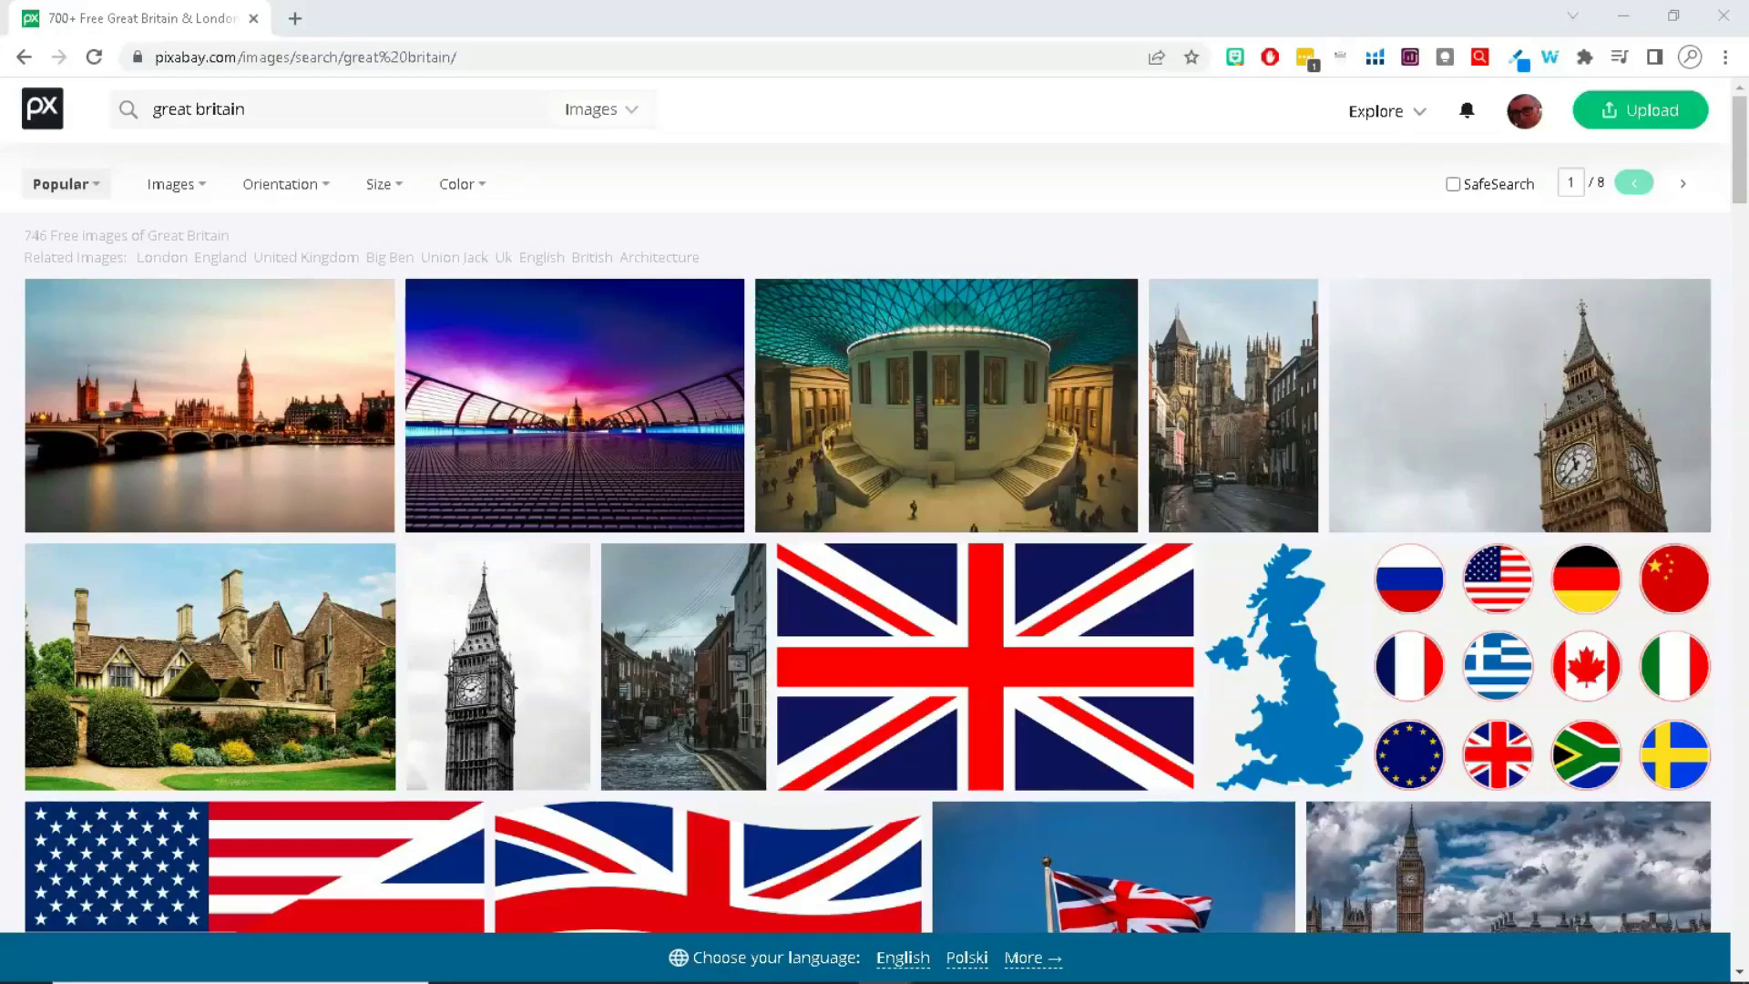
pyautogui.moveTo(574, 405)
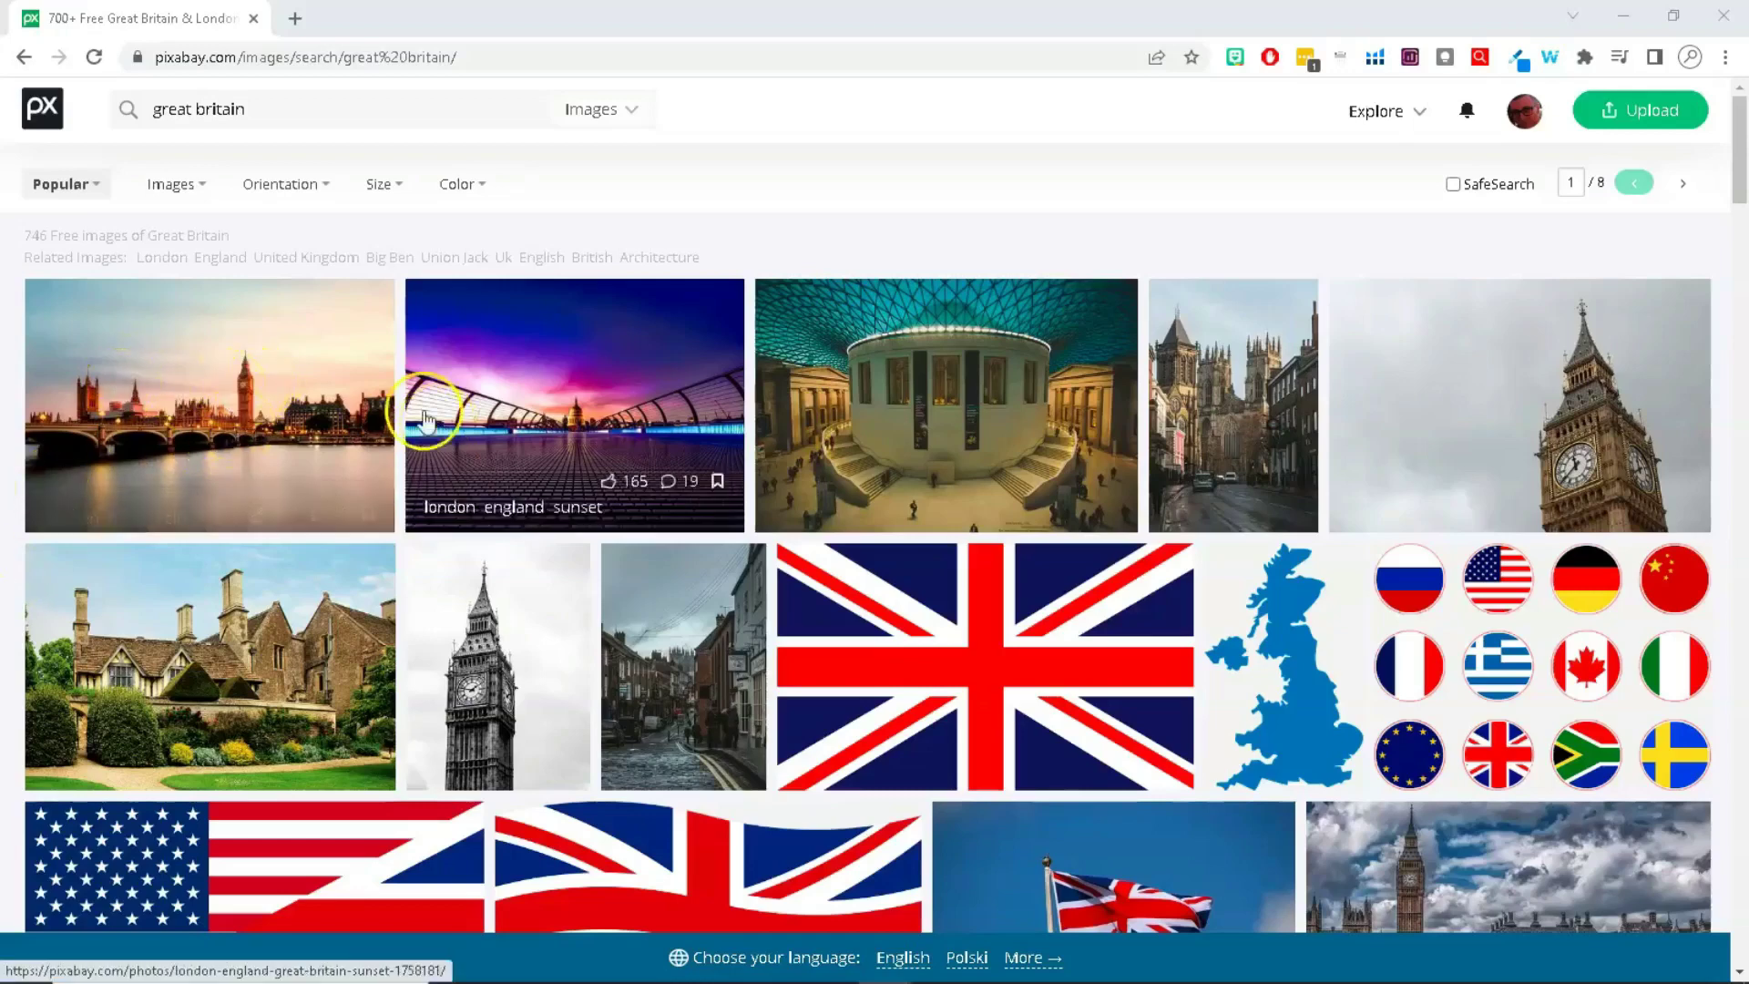
pyautogui.click(321, 421)
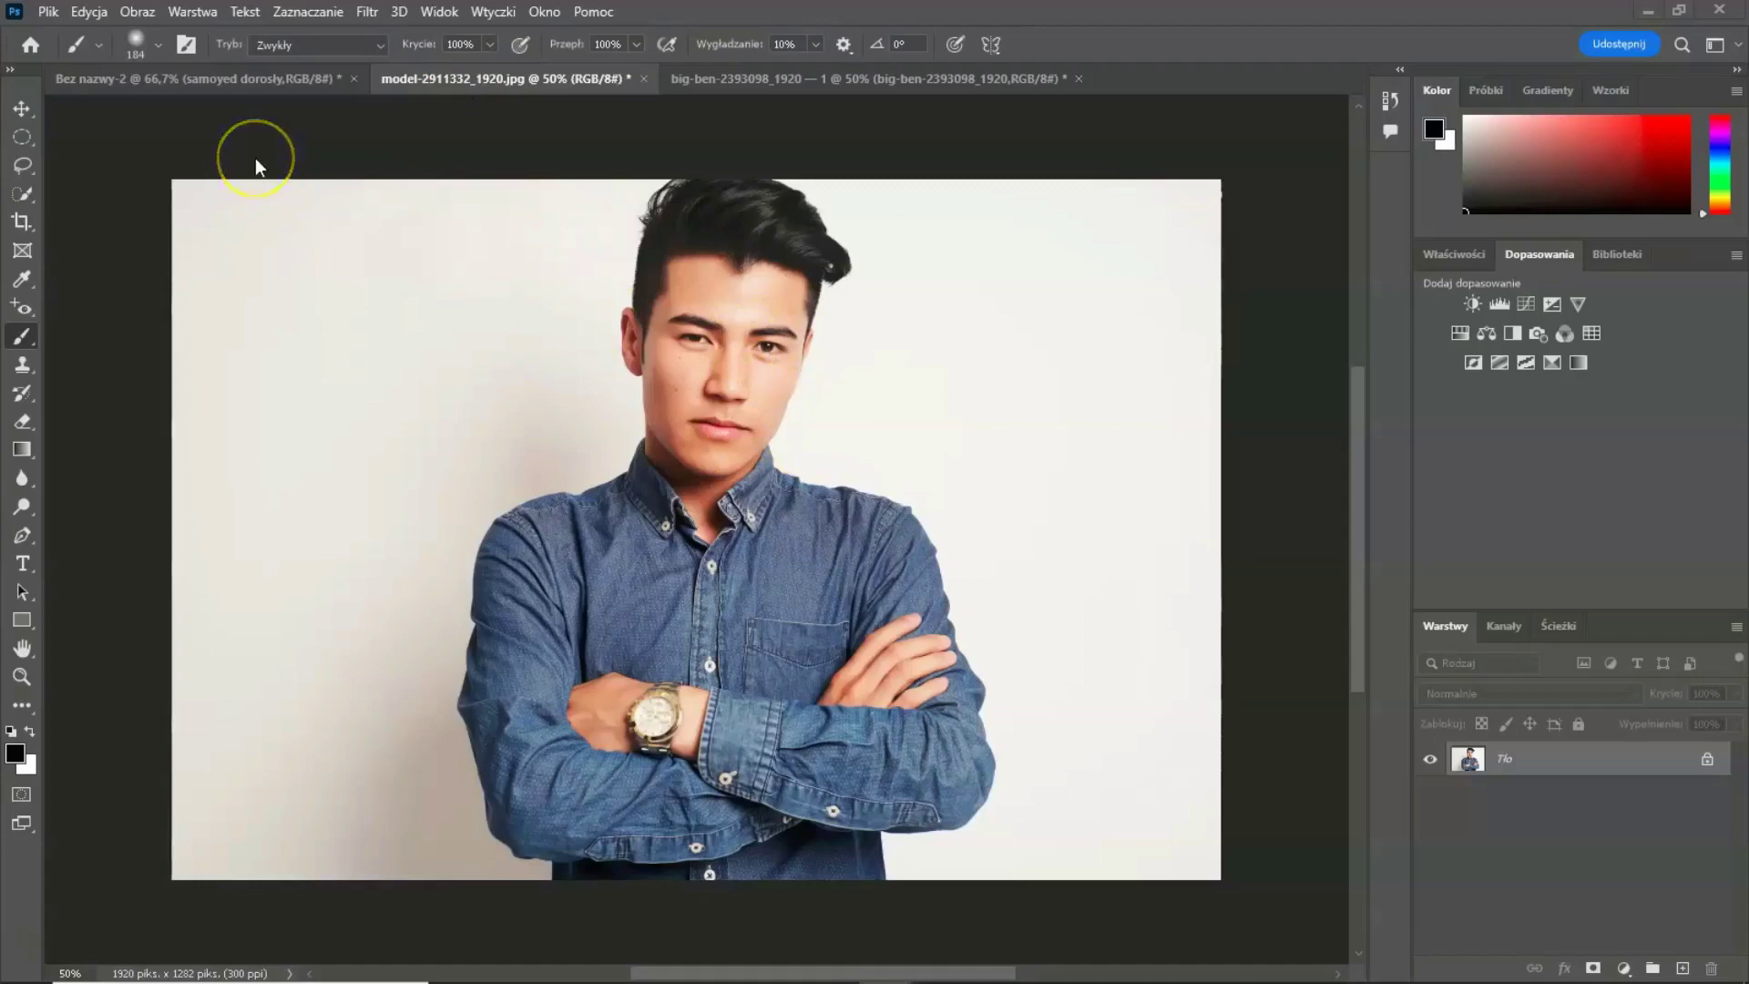
# Step: Place the big-ben image embedded into model-2911332_1920.jpg and commit it
pyautogui.click(48, 12)
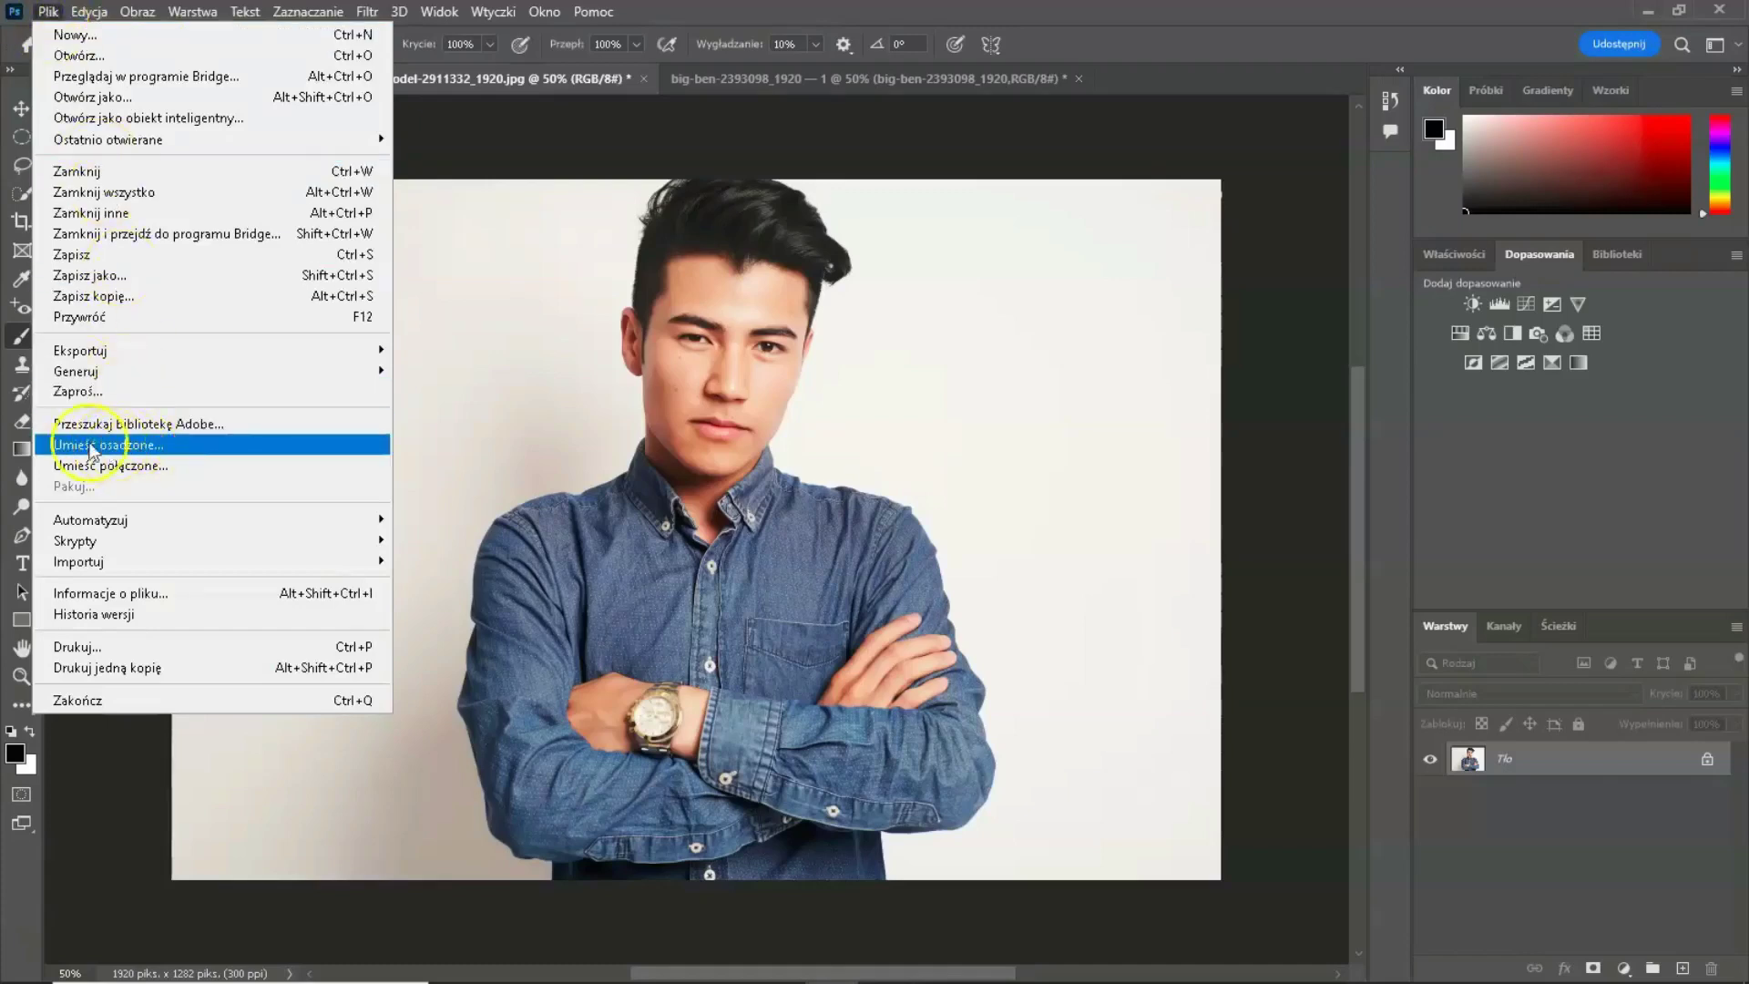
pyautogui.click(152, 446)
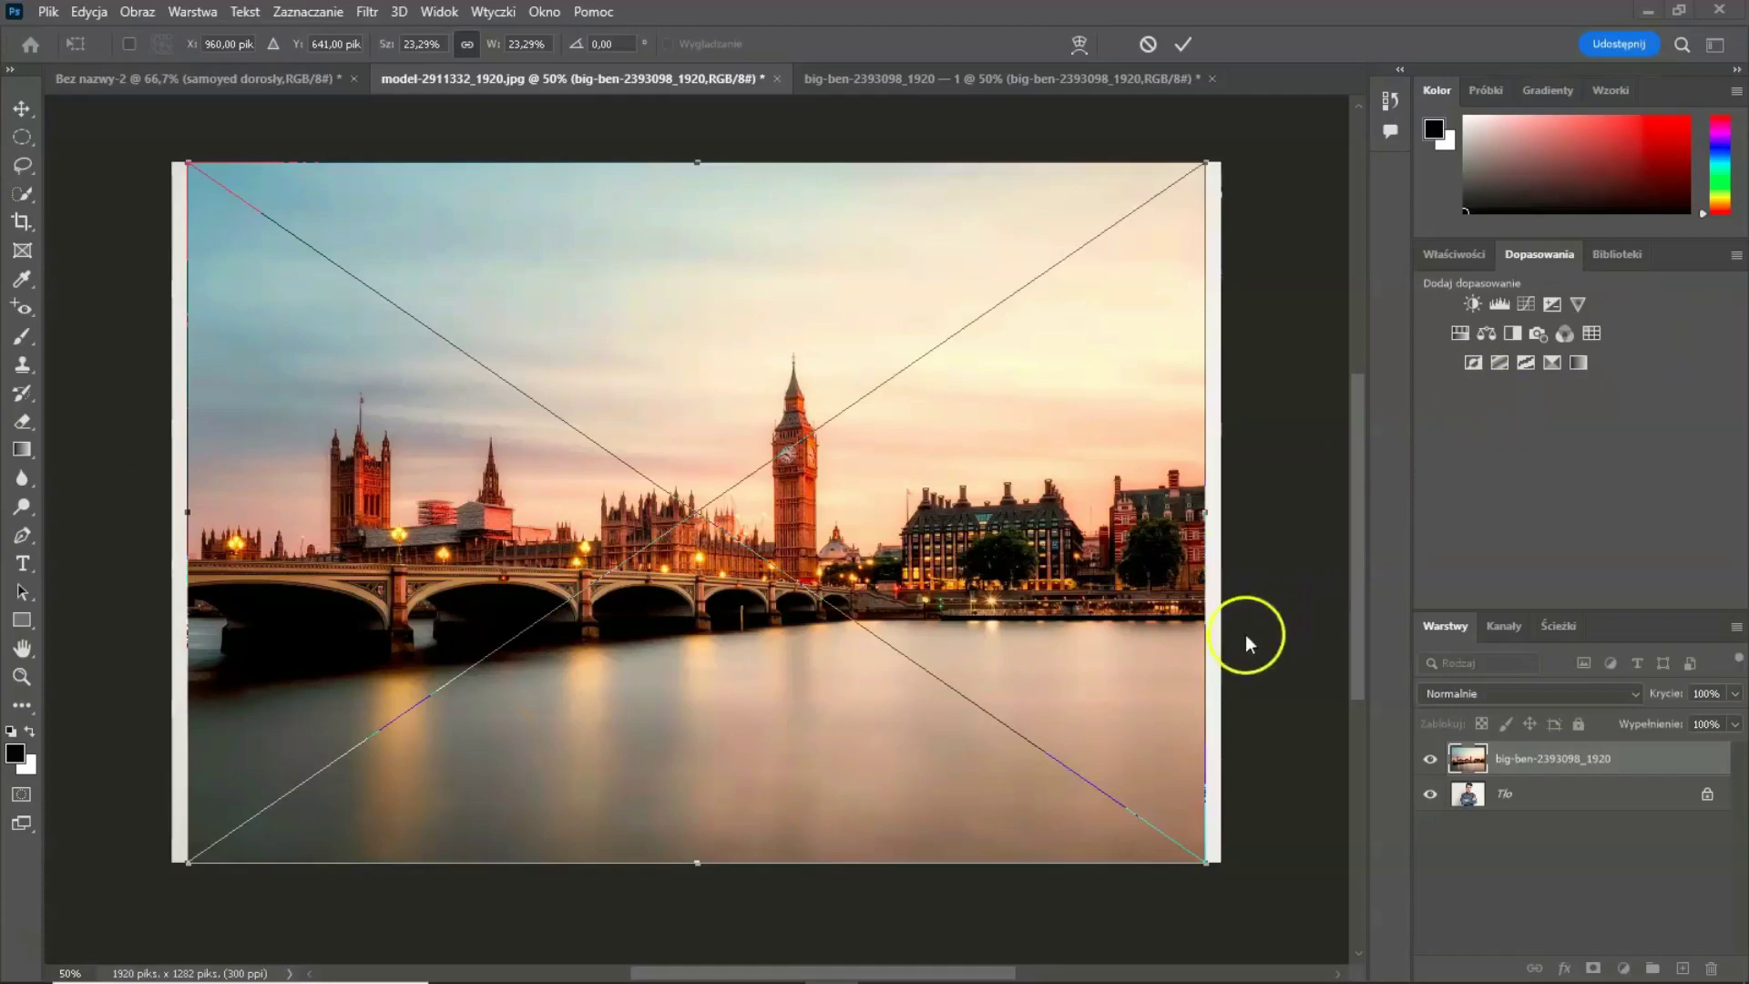
pyautogui.moveTo(1491, 772); pyautogui.dragTo(666, 508)
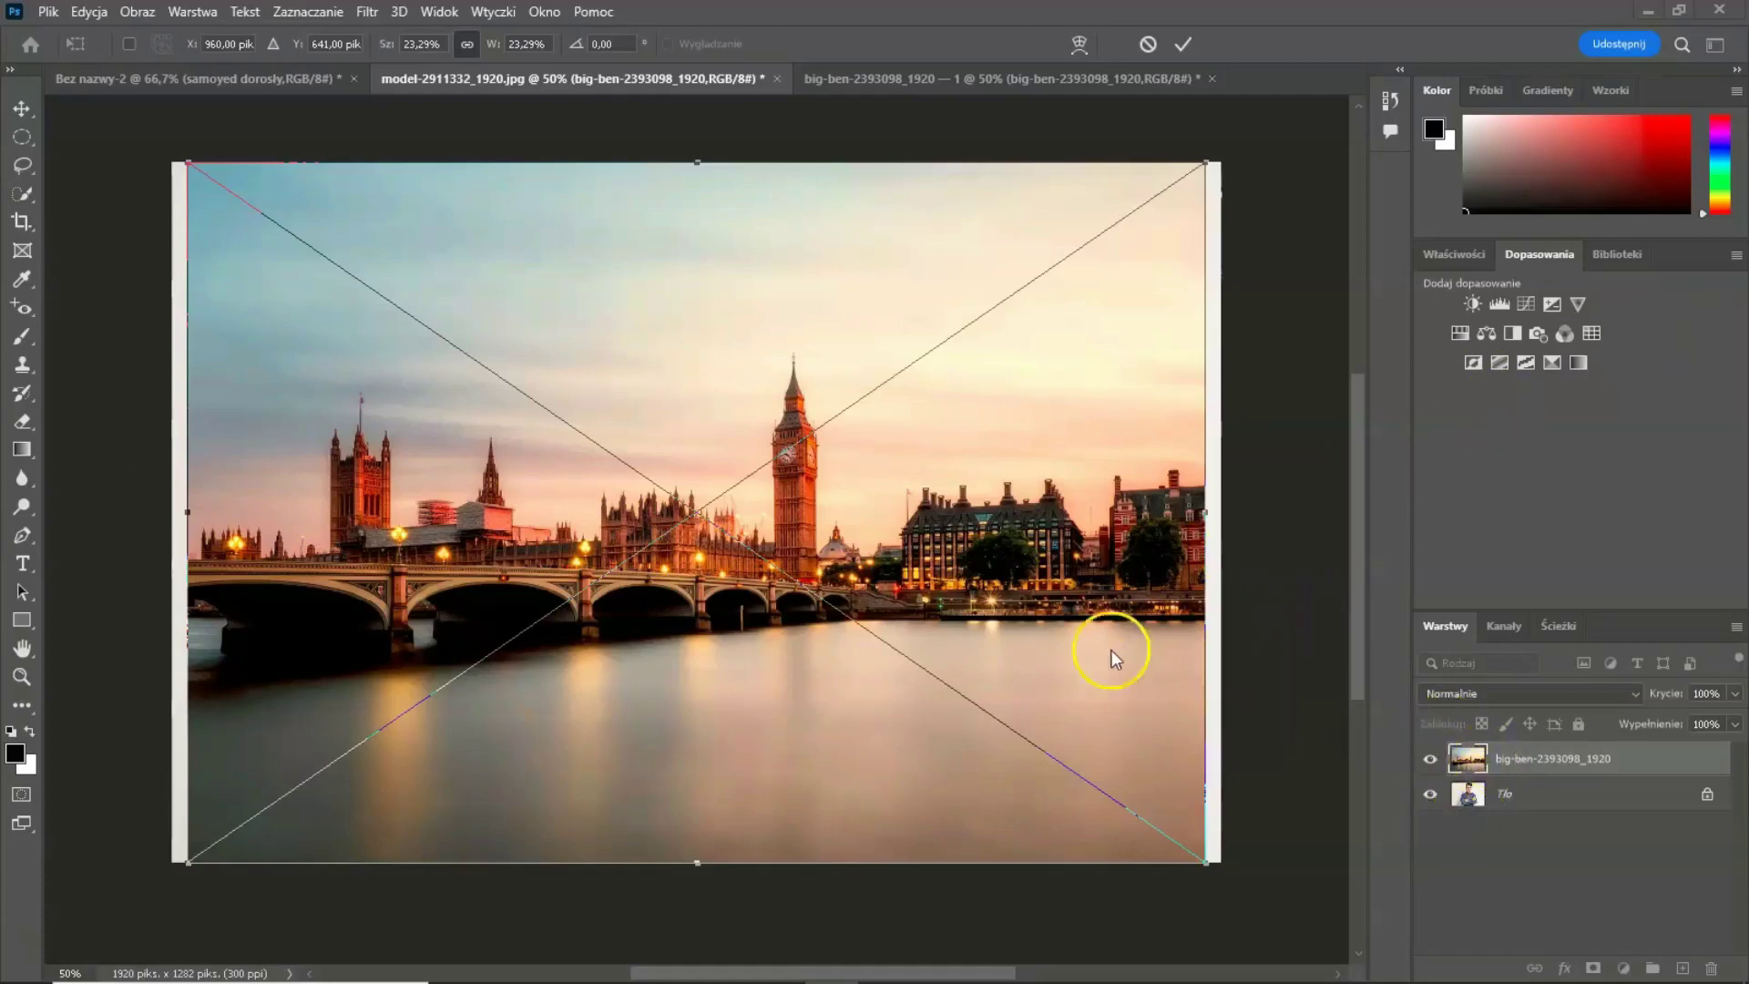
pyautogui.press('Return')
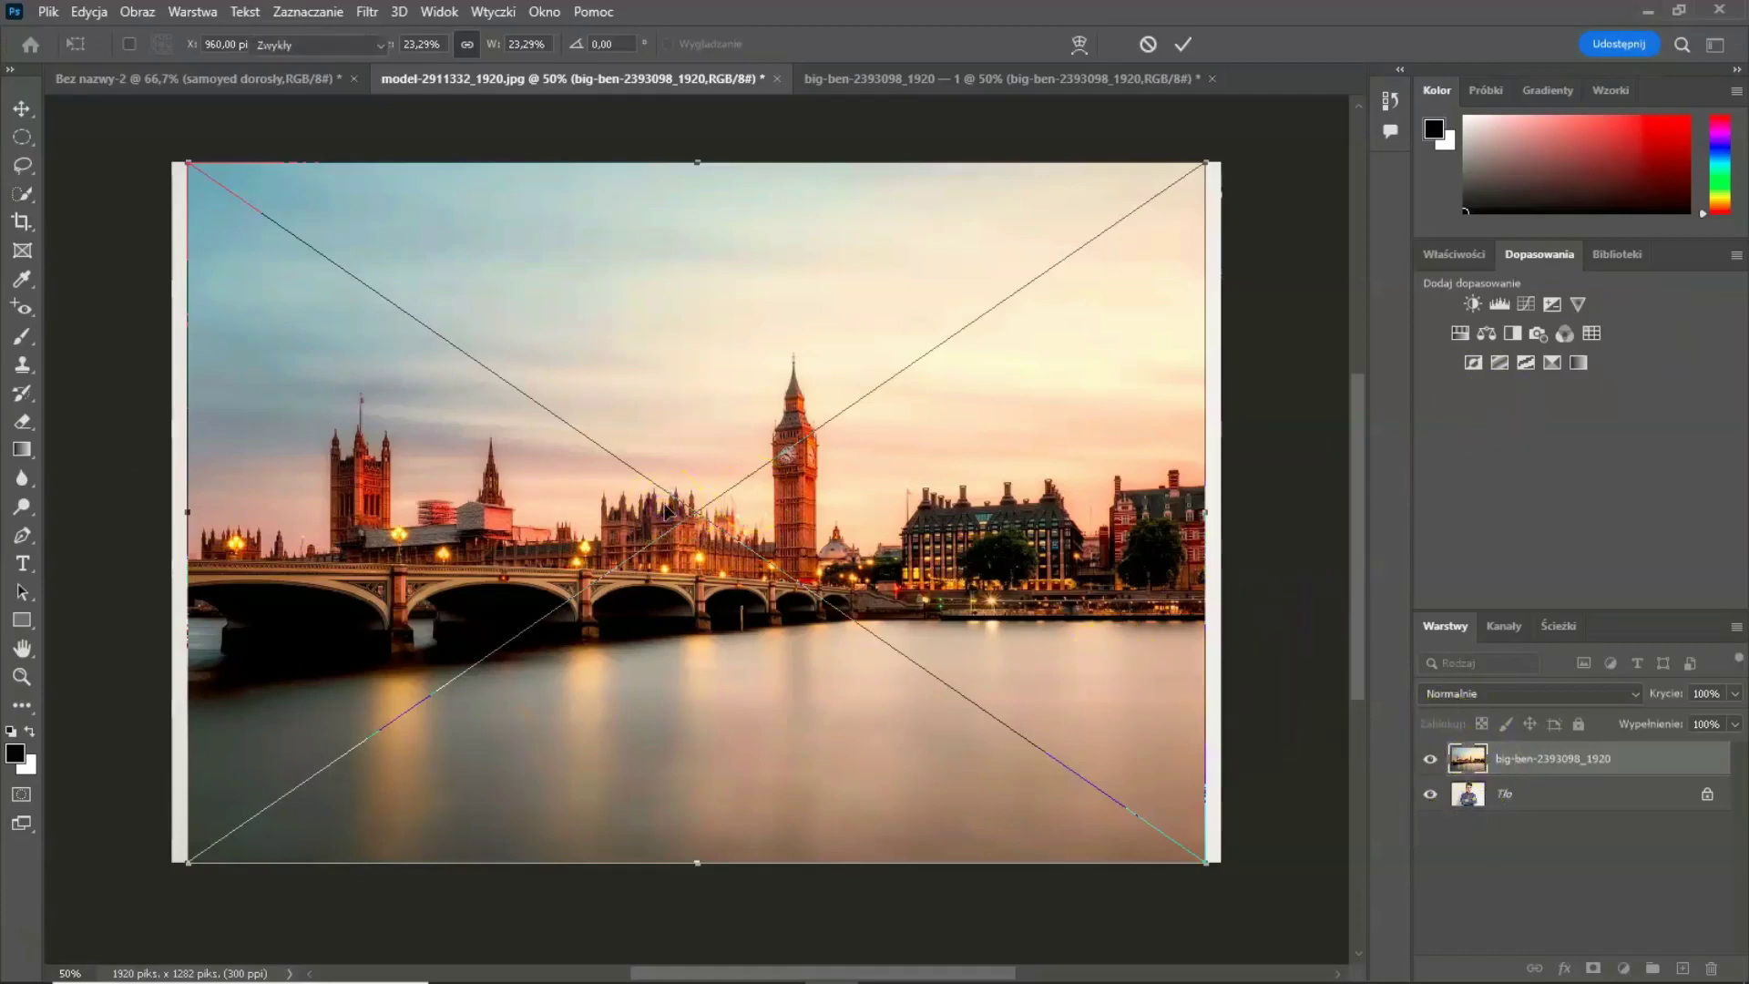
# Step: Preview blend modes on the Big Ben layer and settle on Ekran (Screen)
pyautogui.click(1490, 696)
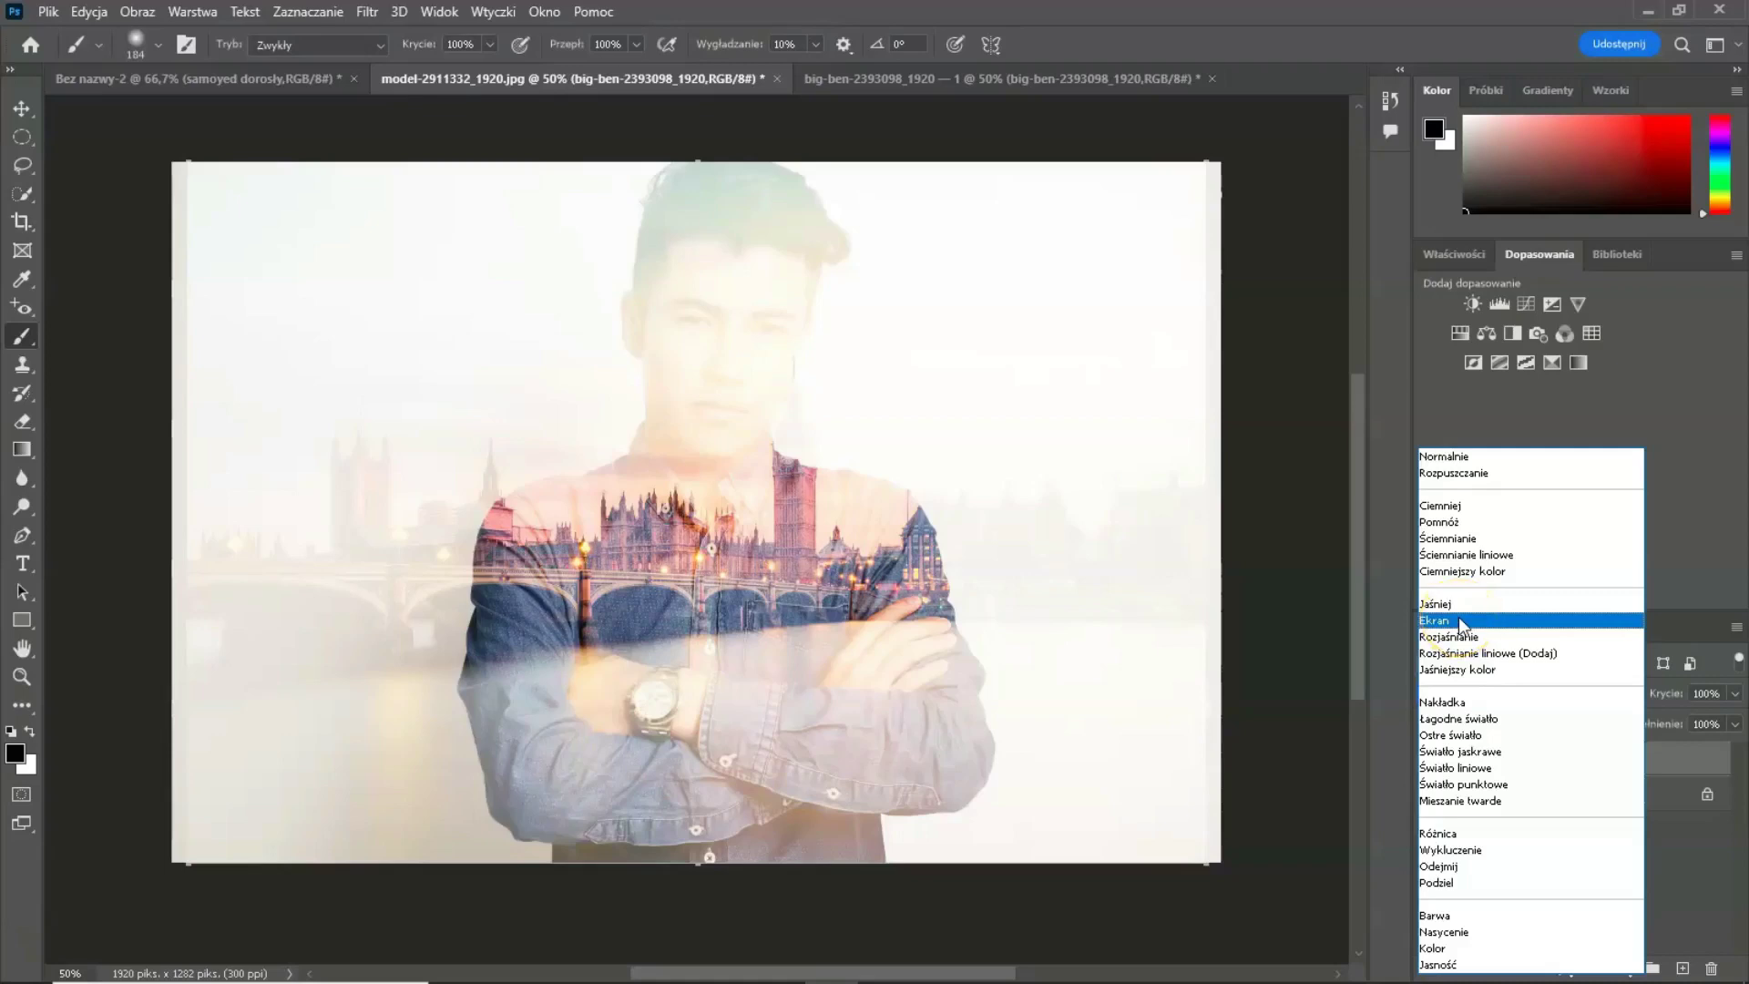
pyautogui.click(1457, 620)
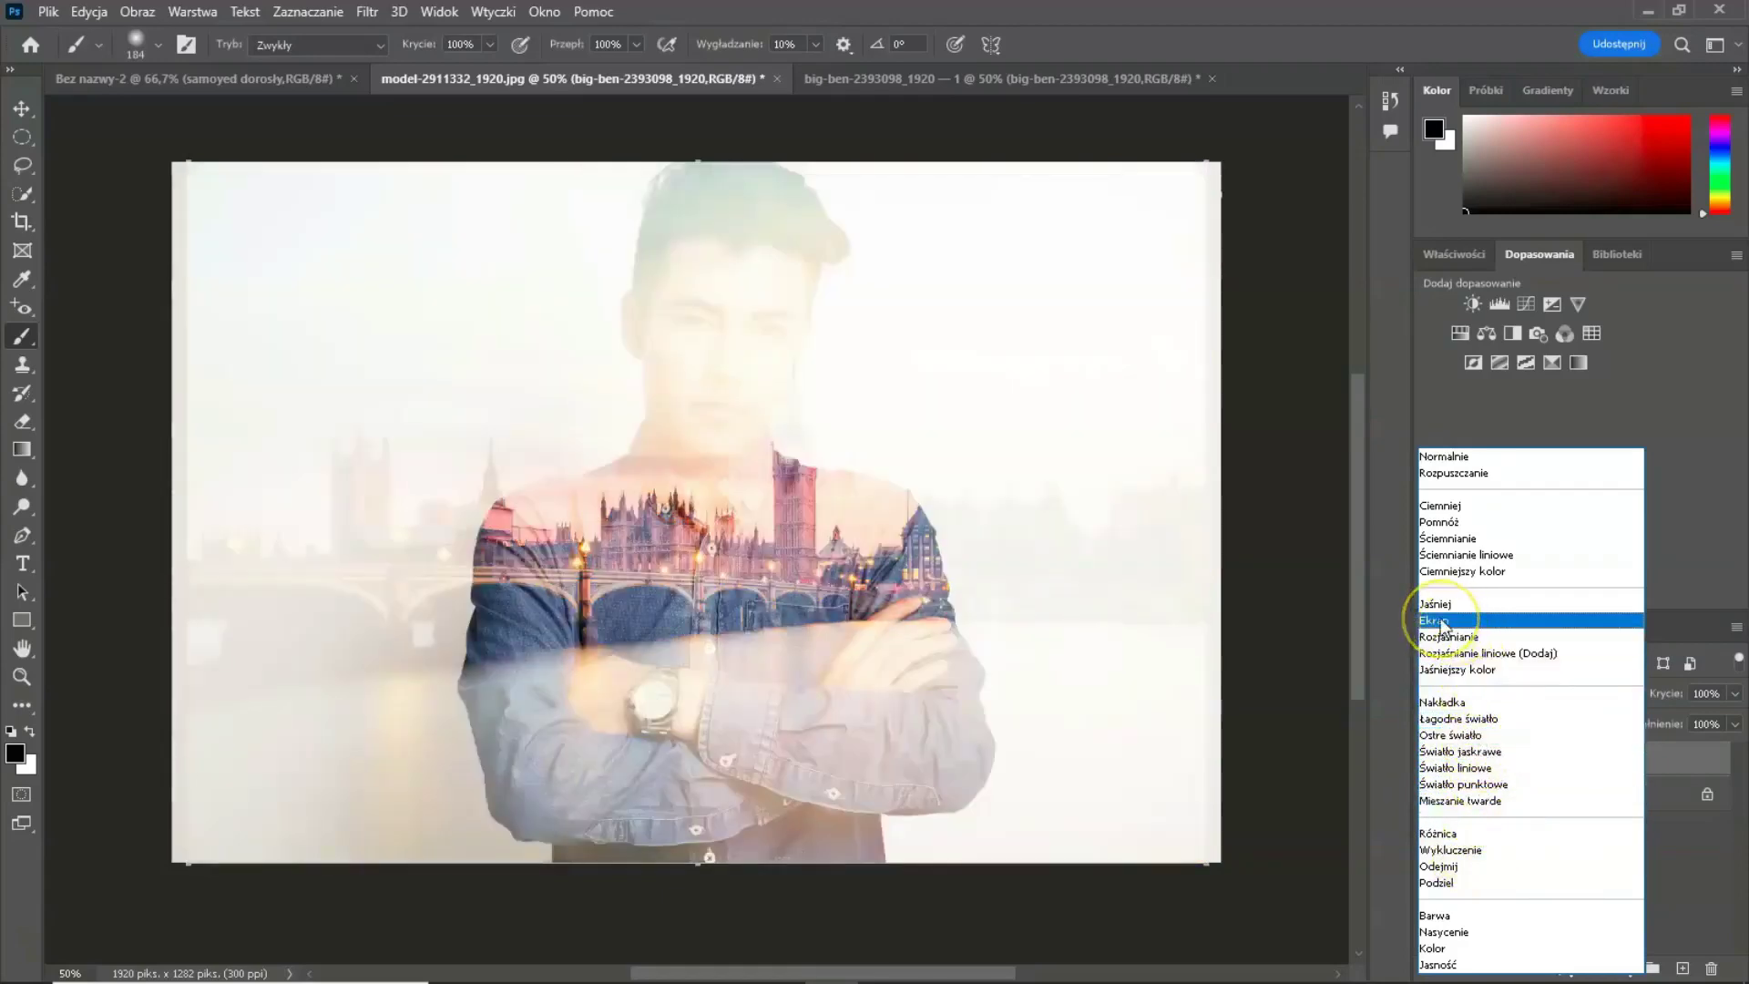
pyautogui.click(1440, 621)
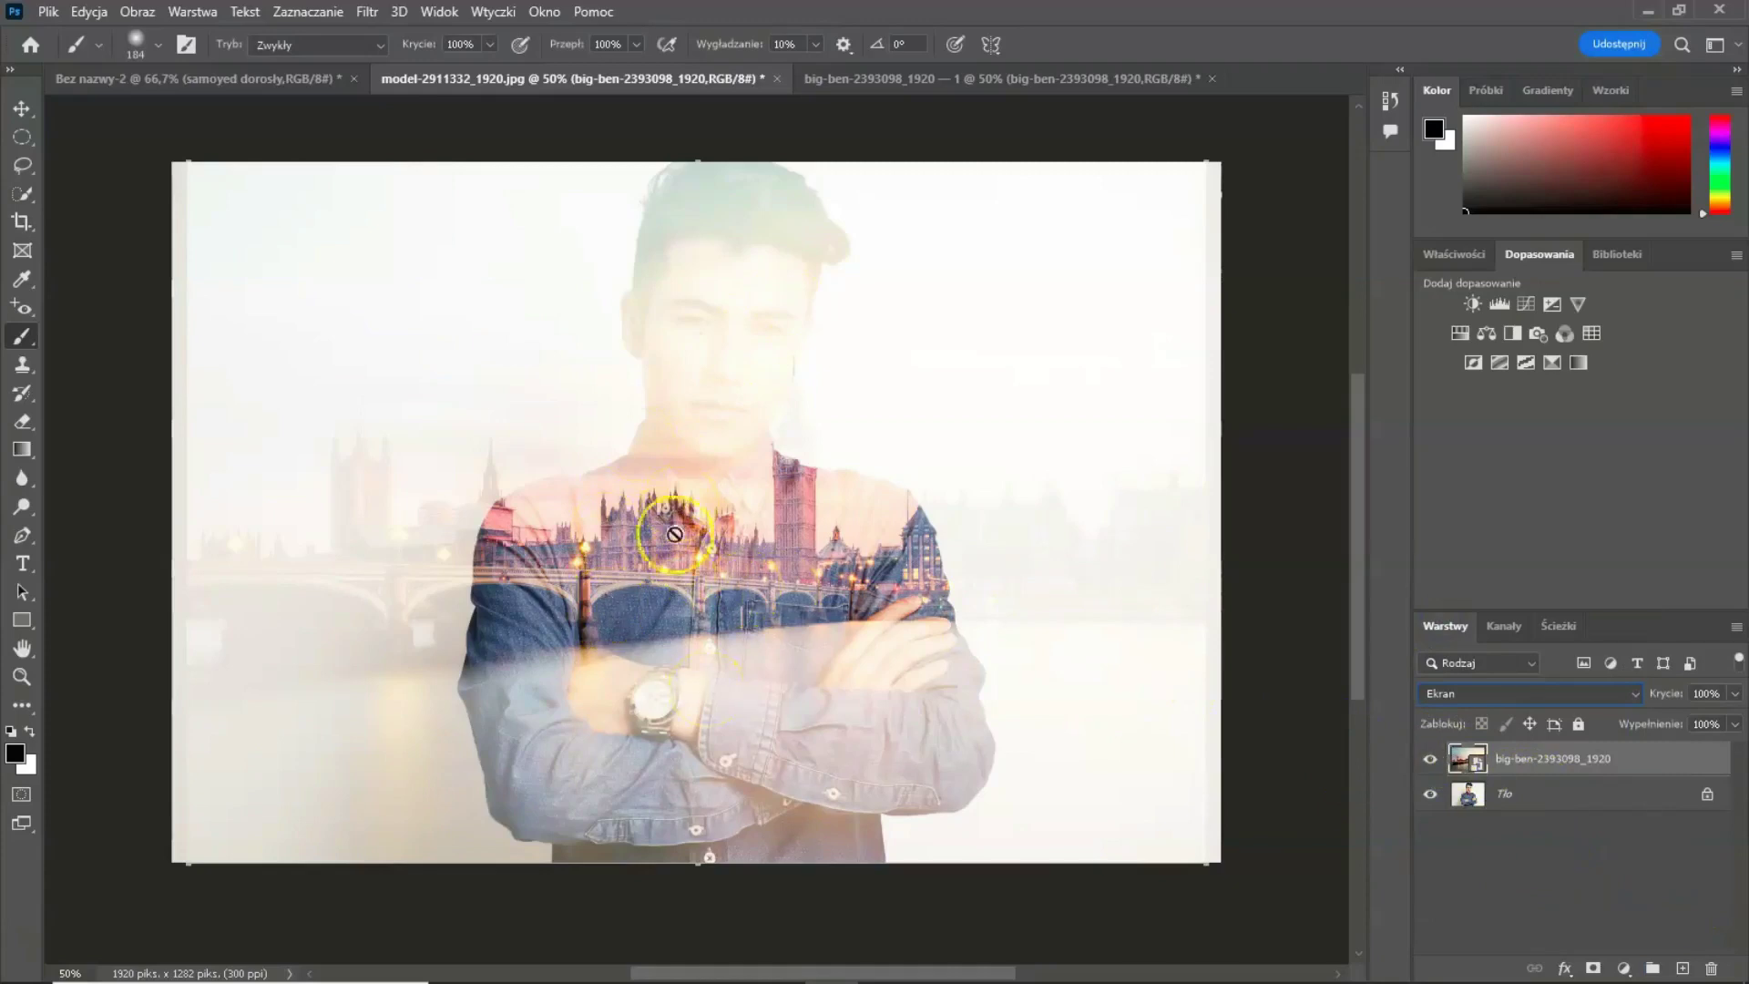
# Step: Move the Big Ben layer left and down so the tower sits on the man's chest
pyautogui.click(21, 109)
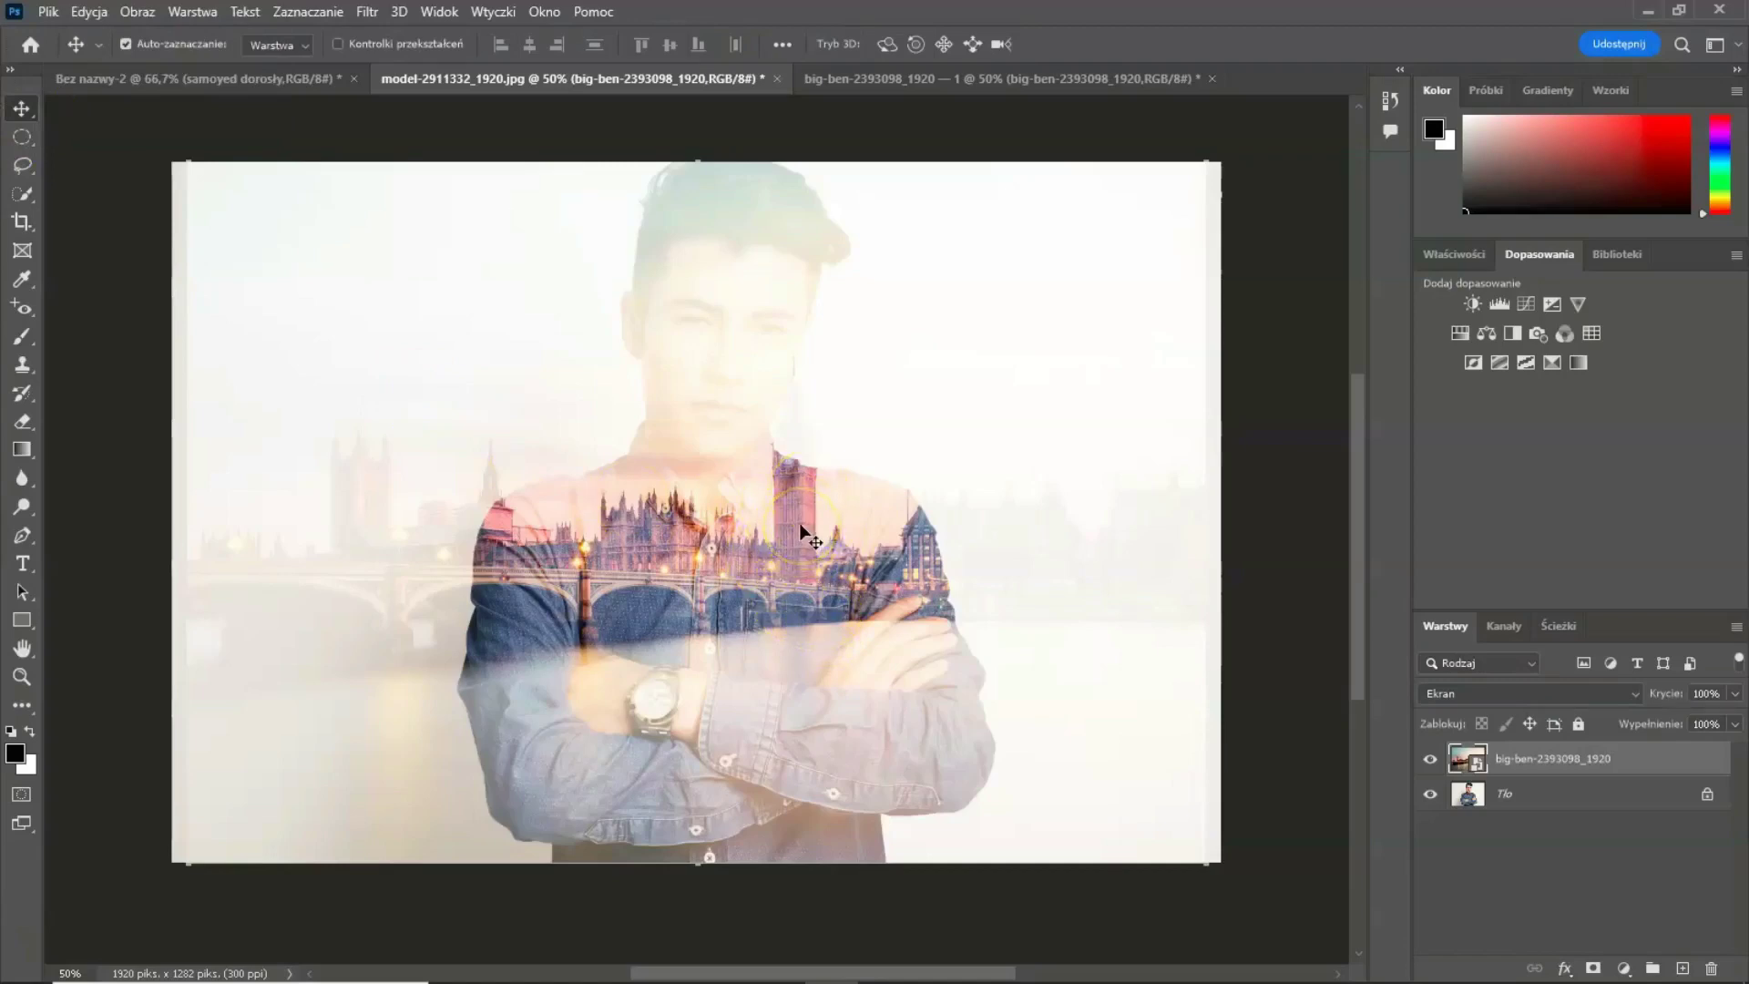
pyautogui.moveTo(799, 525)
pyautogui.mouseDown()
pyautogui.moveTo(720, 551)
pyautogui.moveTo(735, 565)
pyautogui.moveTo(723, 642)
pyautogui.mouseUp()
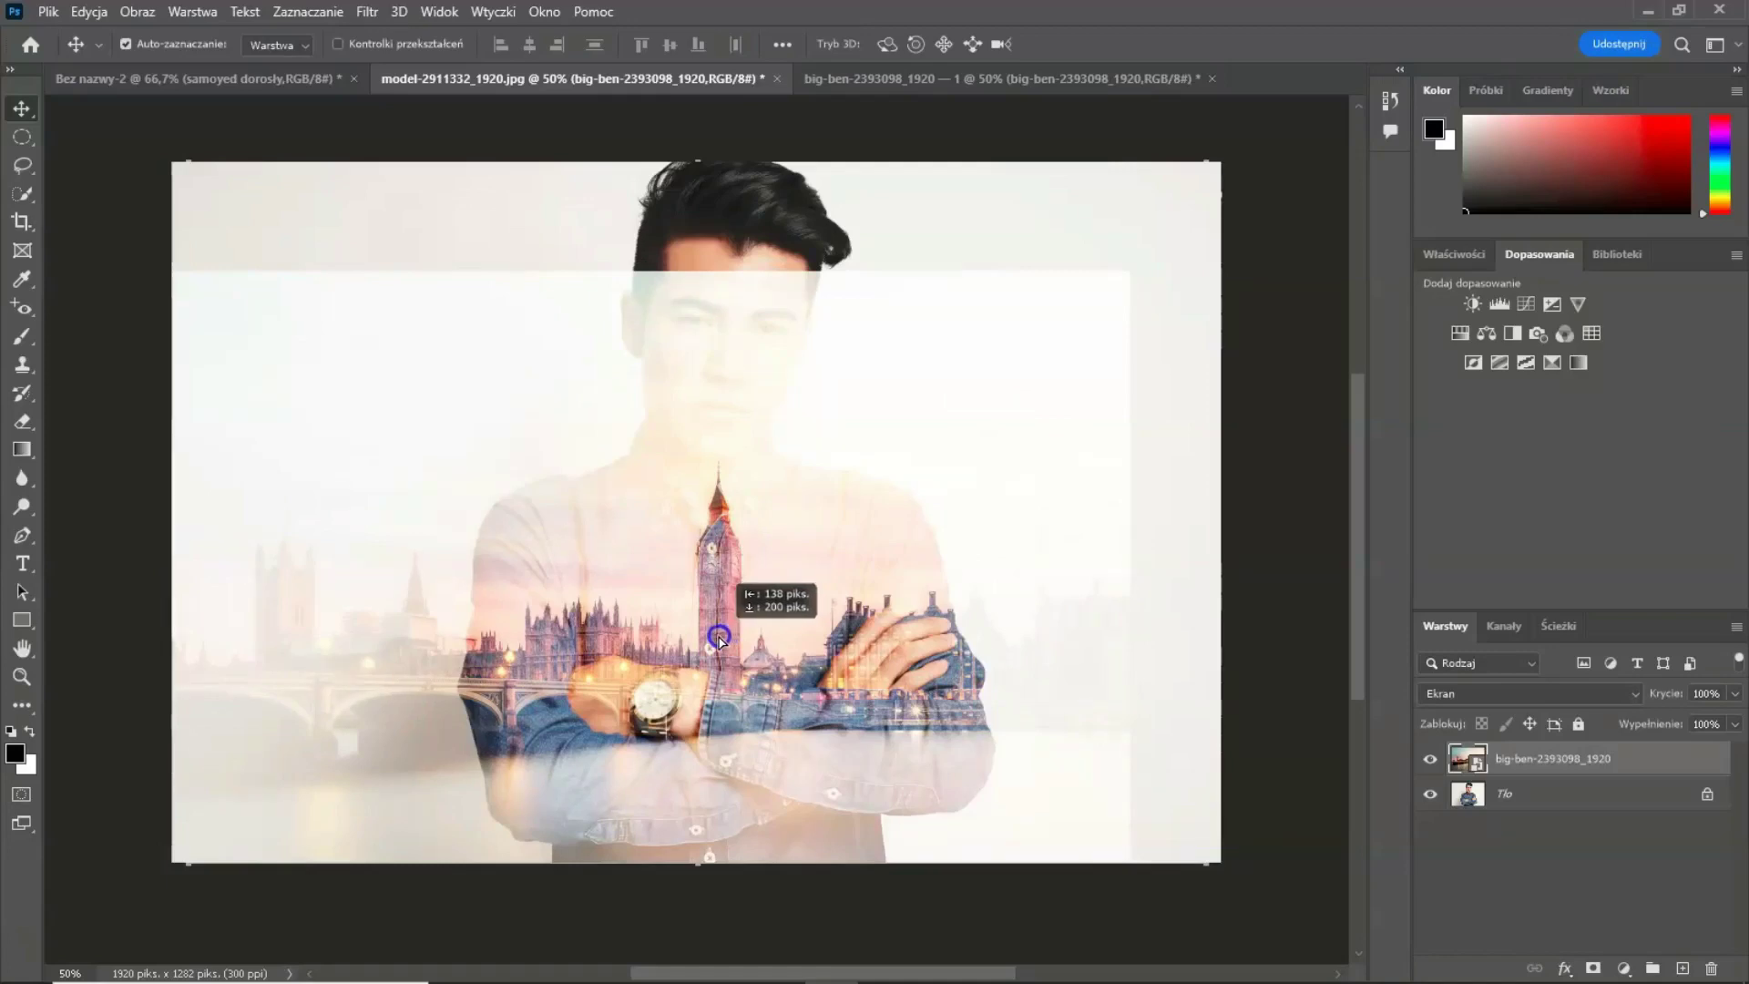
pyautogui.moveTo(724, 641); pyautogui.dragTo(712, 640)
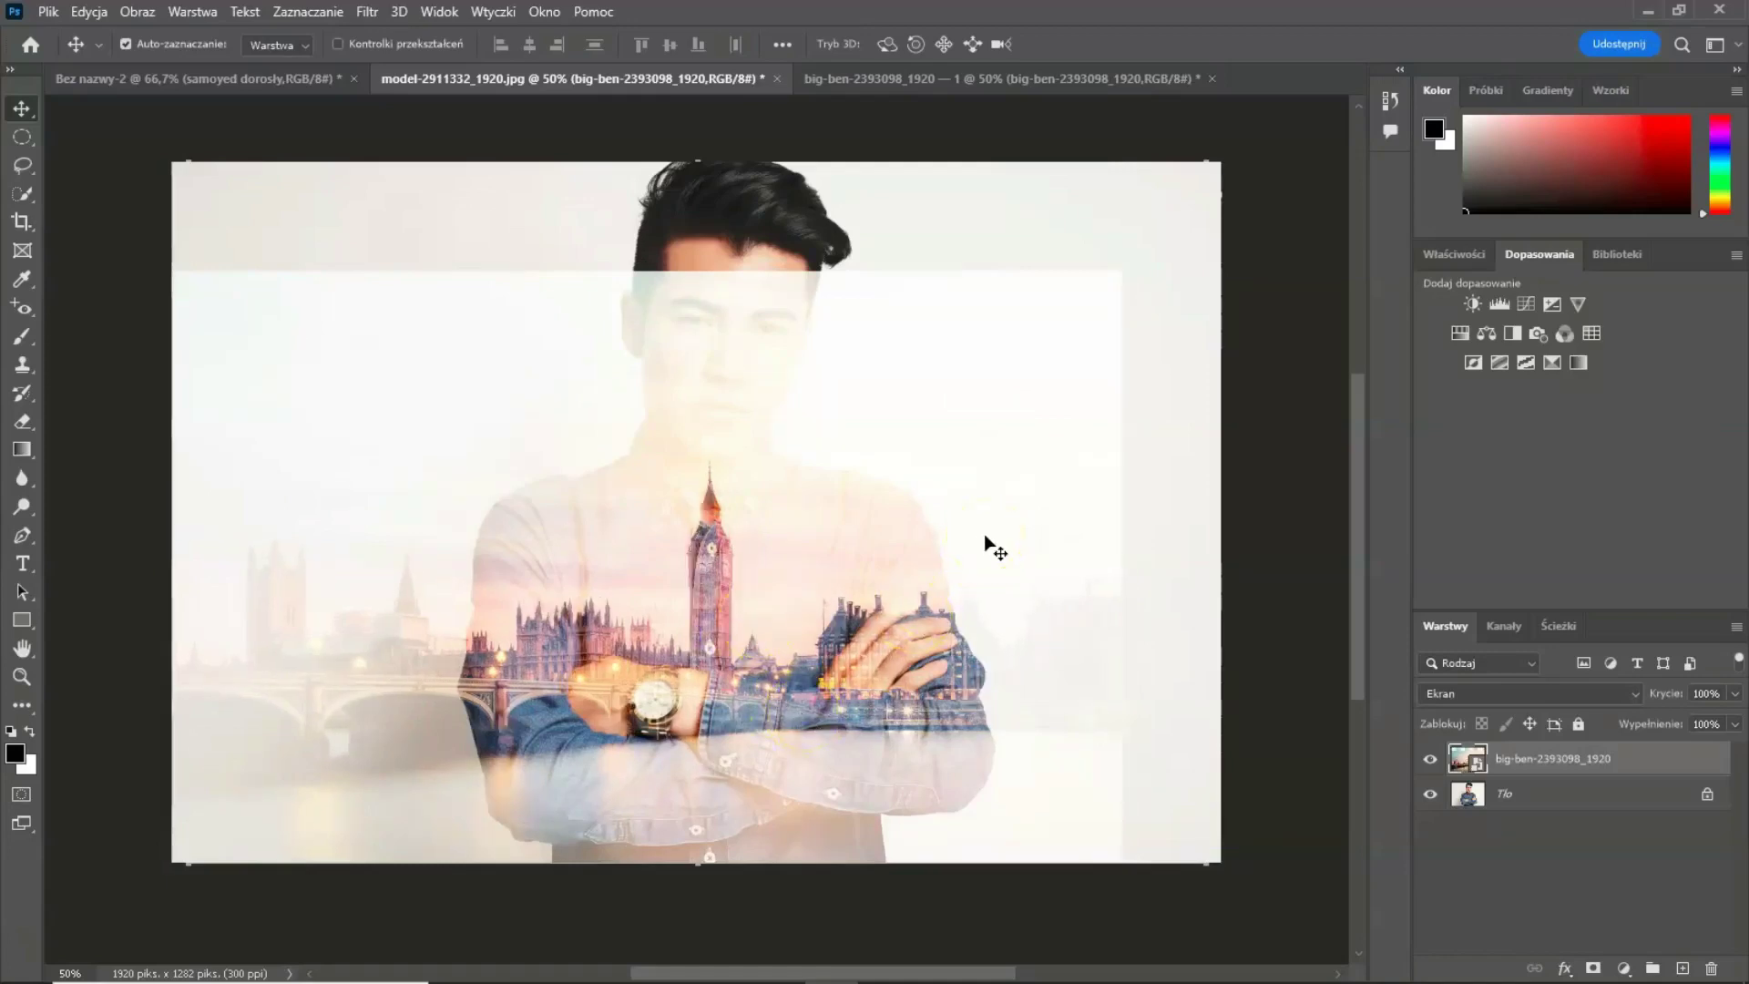
pyautogui.click(1537, 754)
# Step: Add a layer mask to the Big Ben layer and paint out the city on the left background
pyautogui.click(1593, 970)
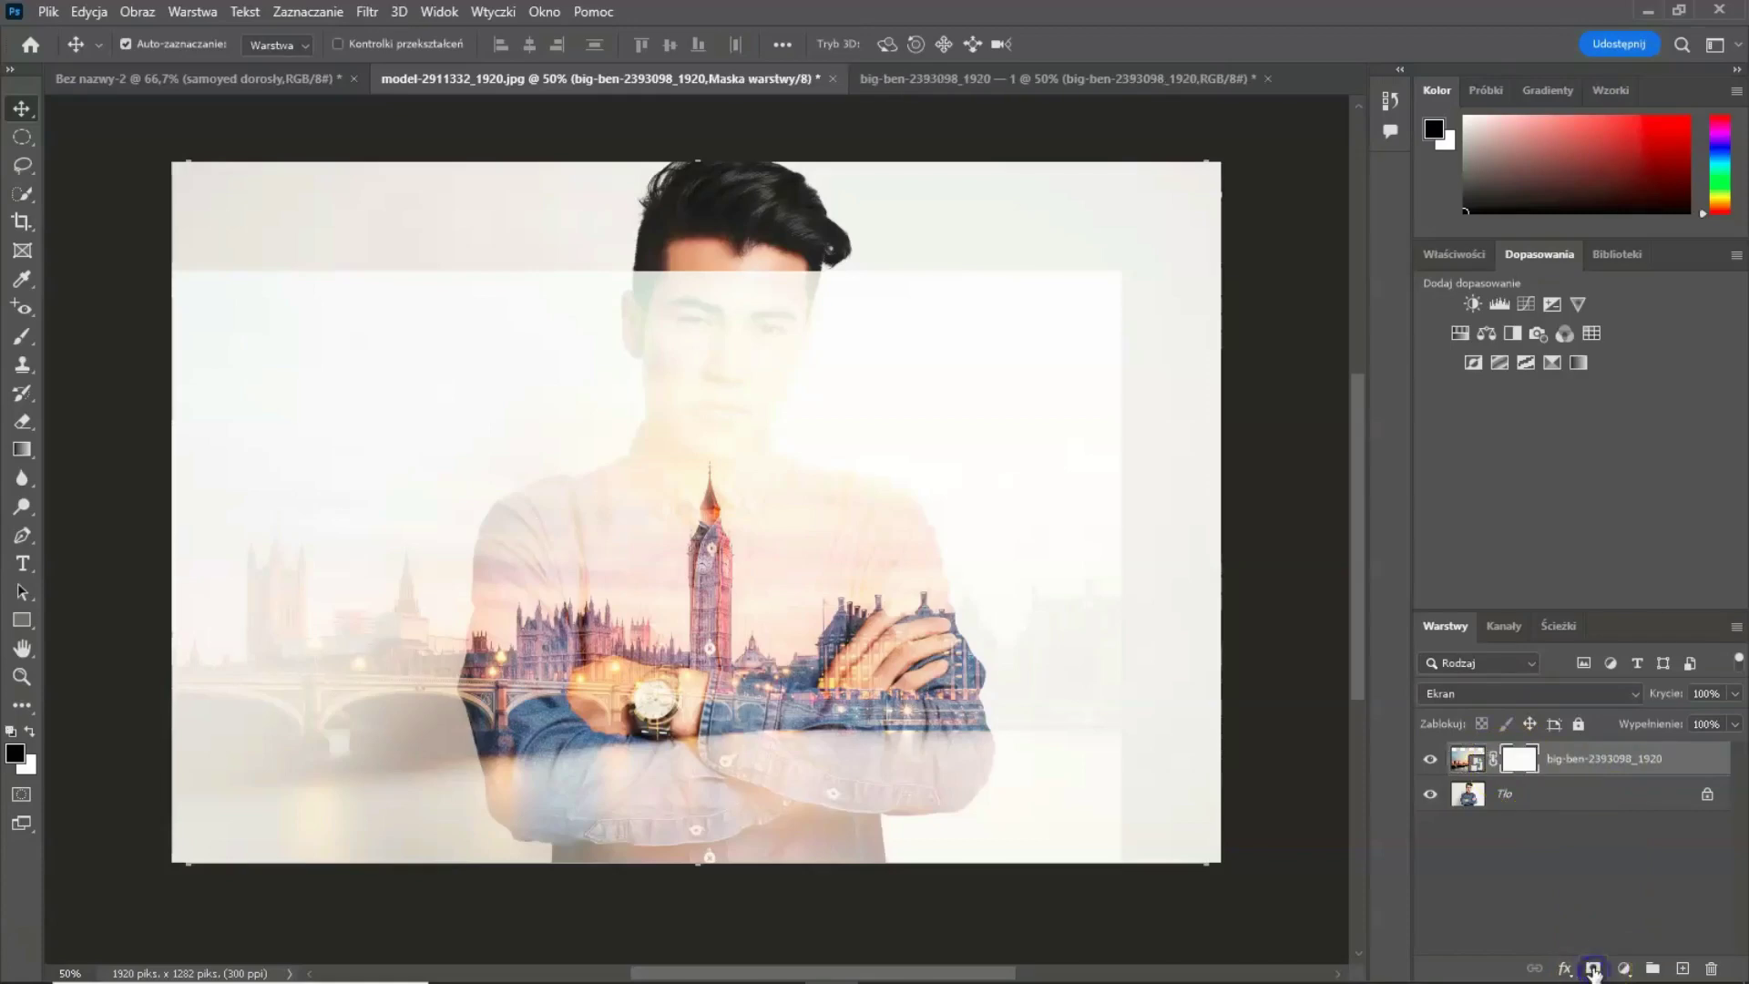
pyautogui.click(1519, 758)
pyautogui.click(23, 336)
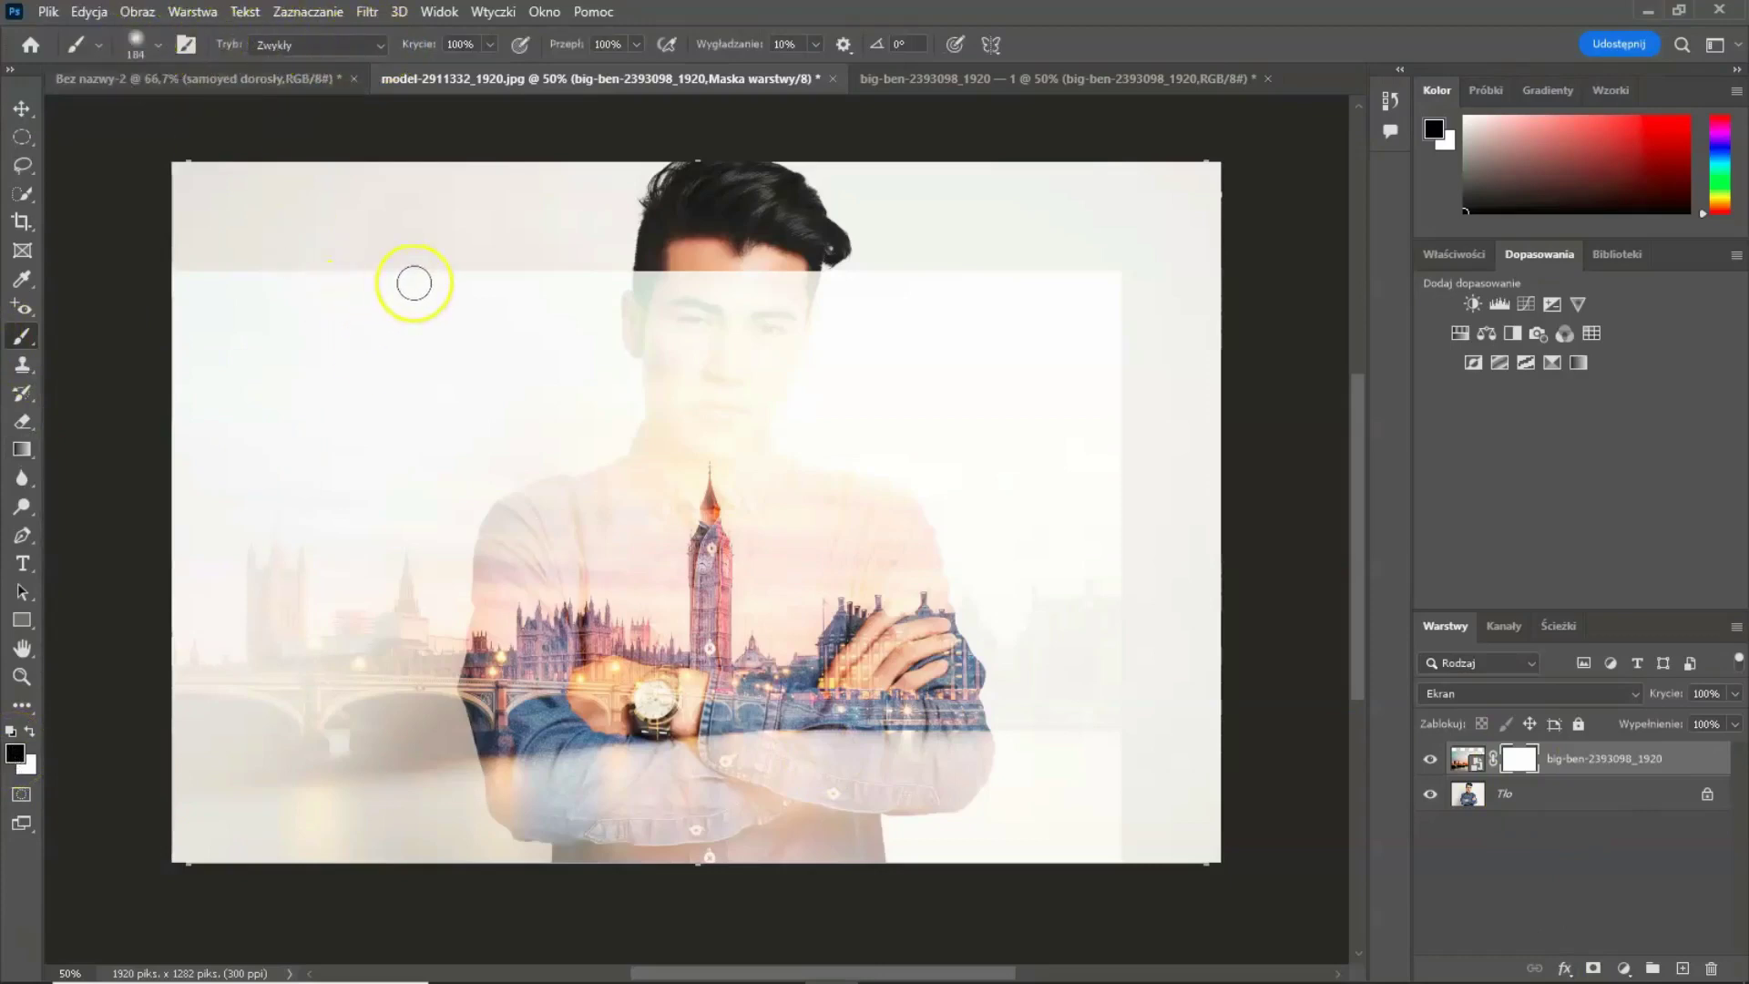
pyautogui.moveTo(413, 283)
pyautogui.mouseDown()
pyautogui.moveTo(490, 311)
pyautogui.moveTo(411, 442)
pyautogui.mouseUp()
pyautogui.moveTo(411, 441)
pyautogui.mouseDown()
pyautogui.moveTo(399, 459)
pyautogui.moveTo(412, 398)
pyautogui.moveTo(214, 359)
pyautogui.mouseUp()
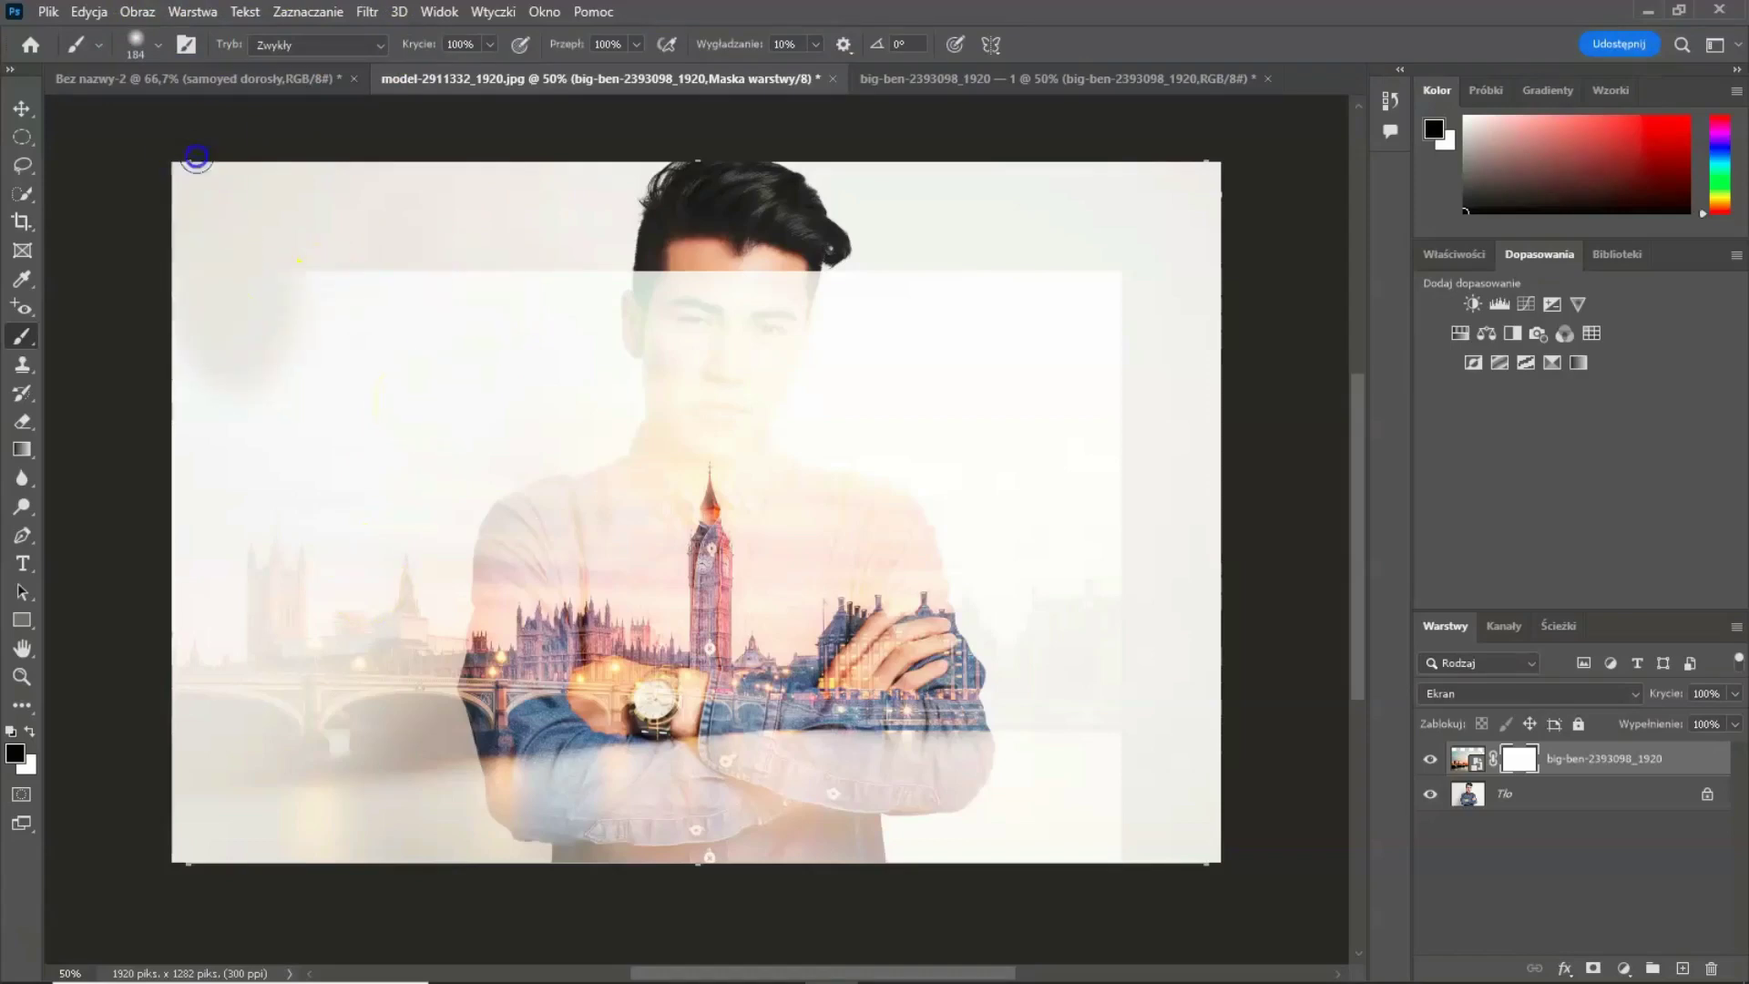
pyautogui.moveTo(197, 157)
pyautogui.mouseDown()
pyautogui.moveTo(453, 422)
pyautogui.moveTo(483, 312)
pyautogui.moveTo(507, 340)
pyautogui.moveTo(555, 347)
pyautogui.moveTo(593, 300)
pyautogui.moveTo(589, 422)
pyautogui.moveTo(539, 443)
pyautogui.moveTo(527, 340)
pyautogui.moveTo(438, 507)
pyautogui.moveTo(398, 668)
pyautogui.moveTo(407, 838)
pyautogui.mouseUp()
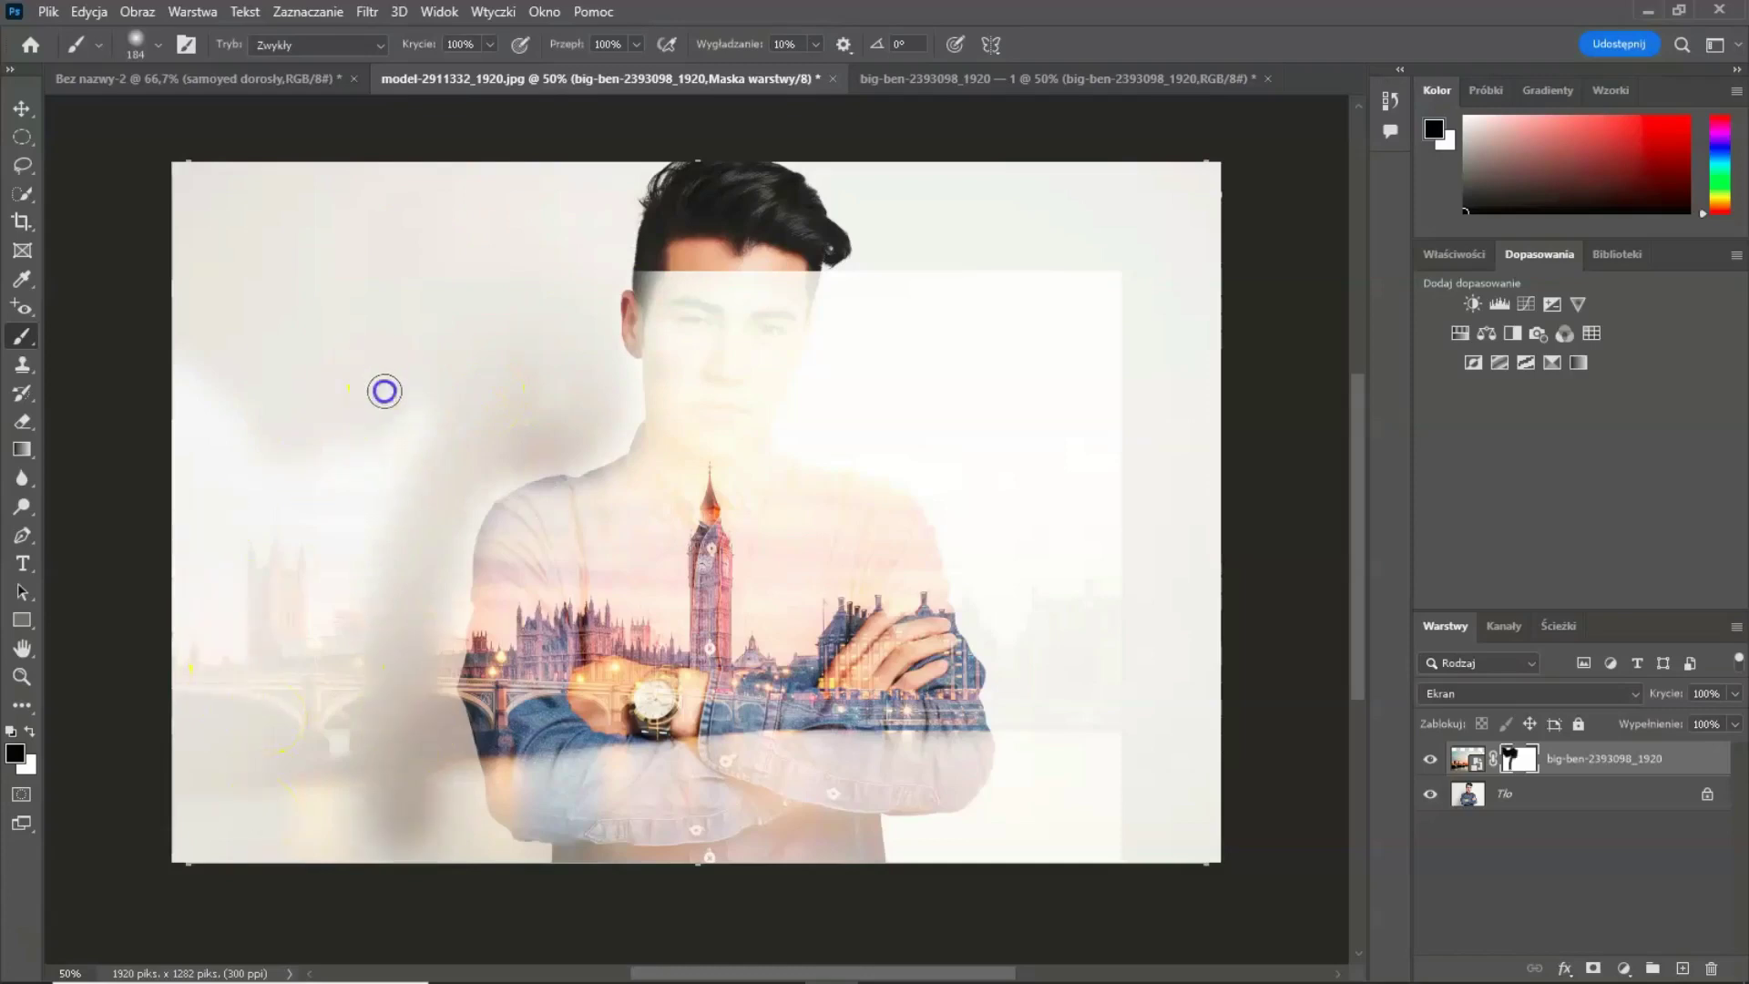
pyautogui.moveTo(385, 390)
pyautogui.mouseDown()
pyautogui.moveTo(324, 784)
pyautogui.moveTo(300, 418)
pyautogui.moveTo(172, 394)
pyautogui.moveTo(184, 624)
pyautogui.moveTo(258, 664)
pyautogui.moveTo(320, 847)
pyautogui.moveTo(402, 854)
pyautogui.moveTo(421, 785)
pyautogui.moveTo(461, 859)
pyautogui.moveTo(429, 772)
pyautogui.mouseUp()
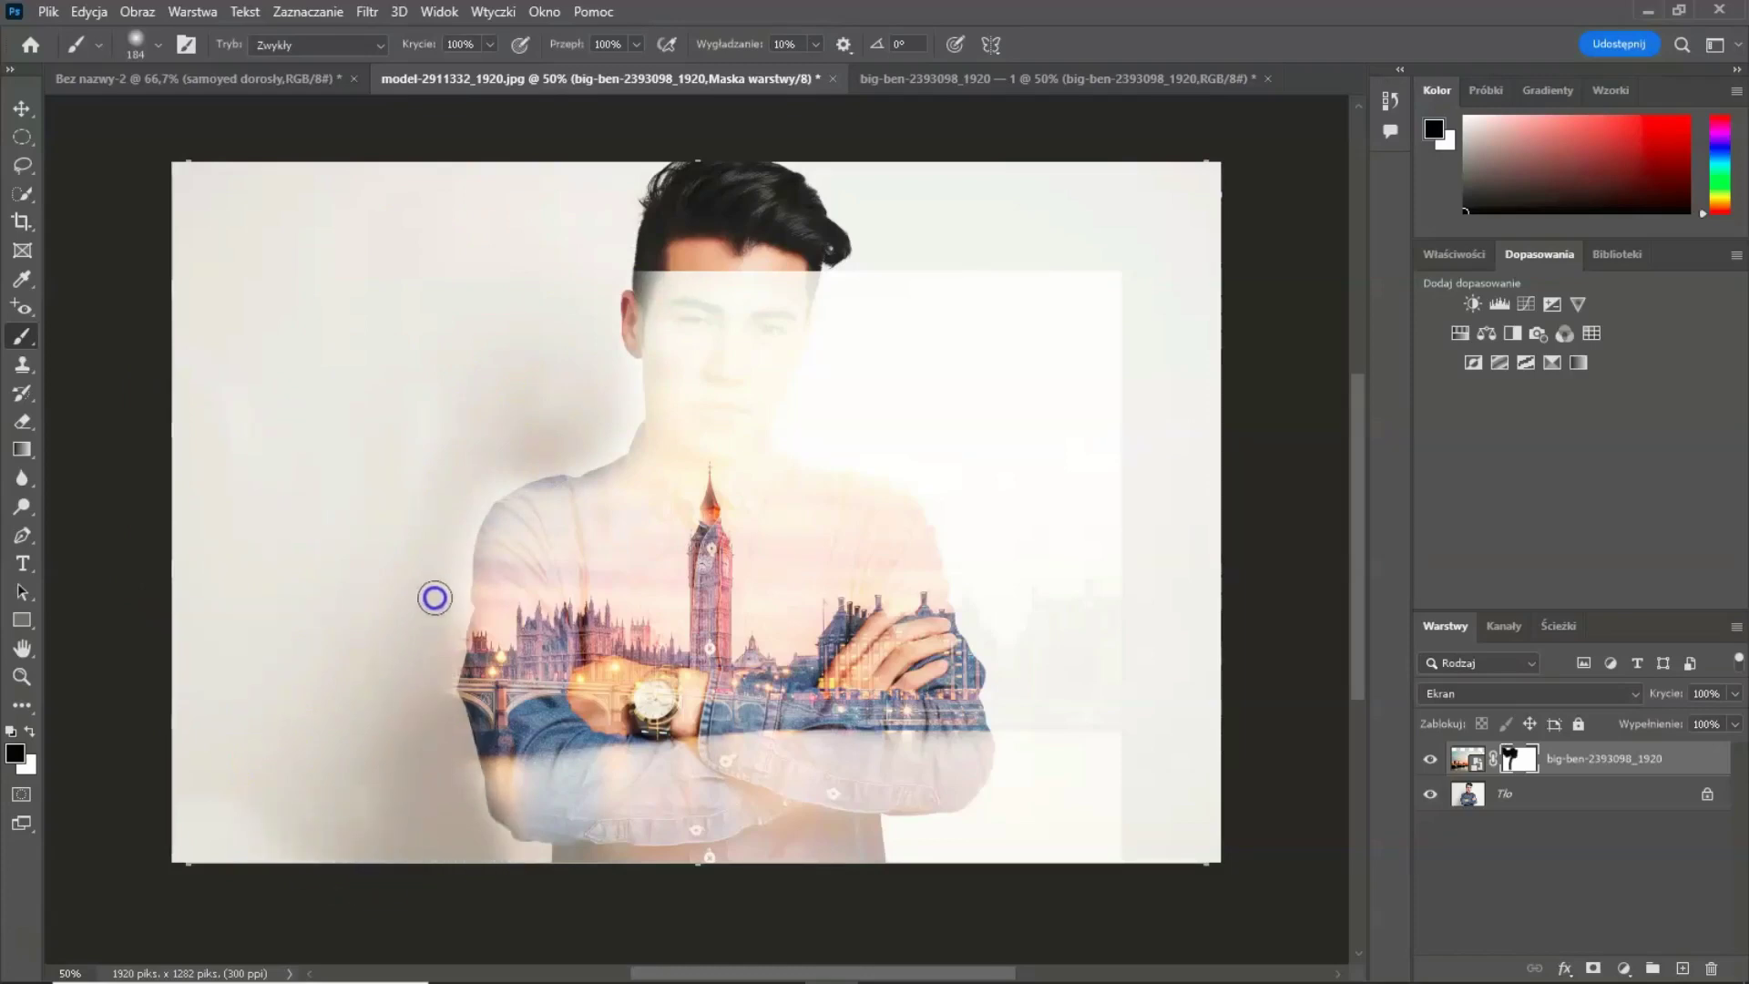
# Step: Paint out the photo beside the shoulder, right of the head, and beside the crossed arms
pyautogui.moveTo(561, 434); pyautogui.dragTo(608, 391)
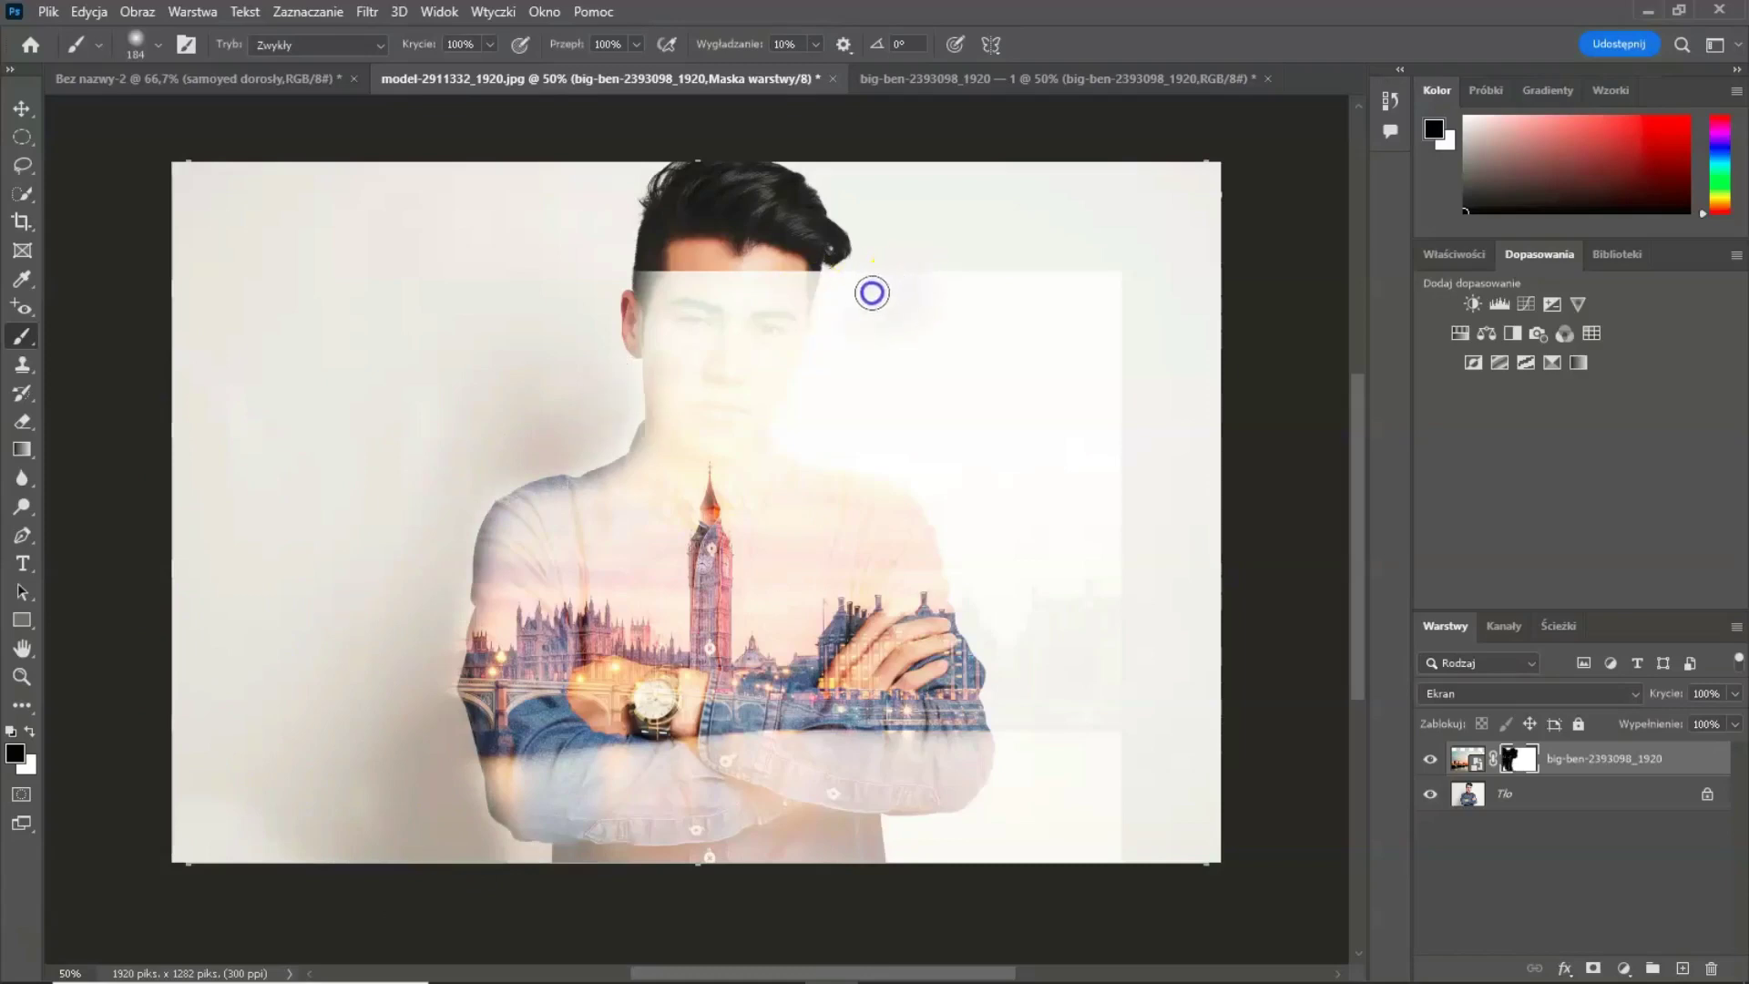
pyautogui.moveTo(871, 292); pyautogui.dragTo(835, 446)
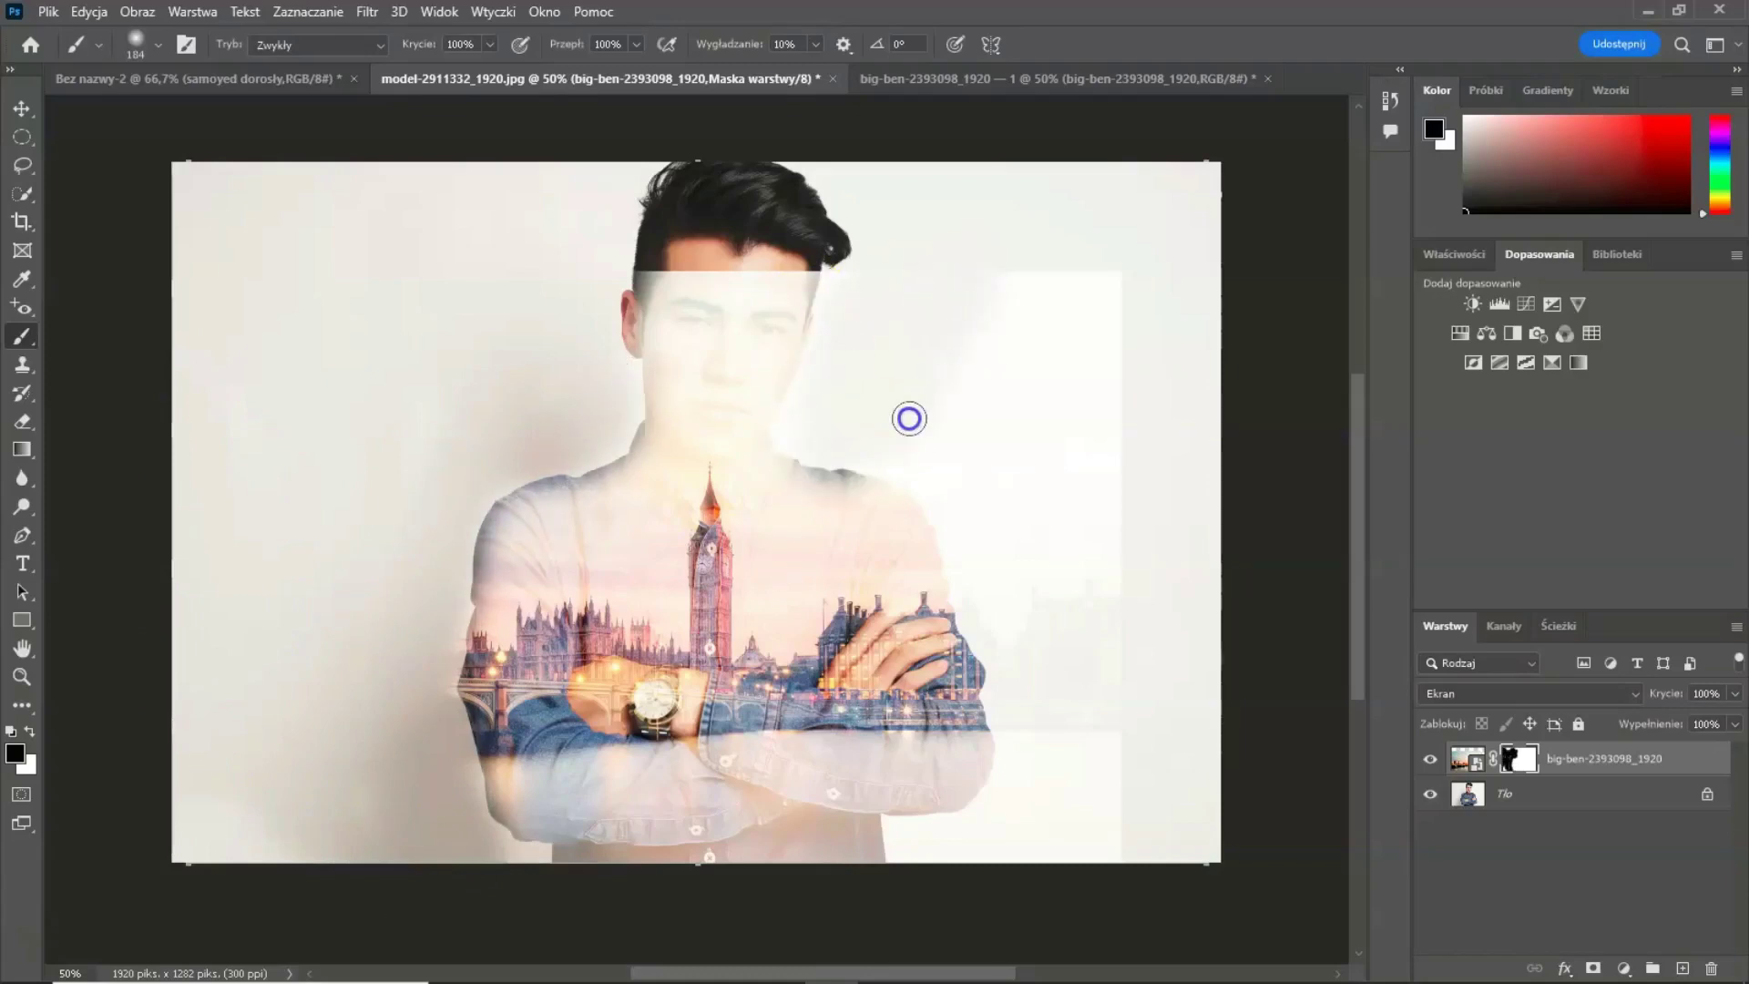
pyautogui.moveTo(963, 418); pyautogui.dragTo(960, 428)
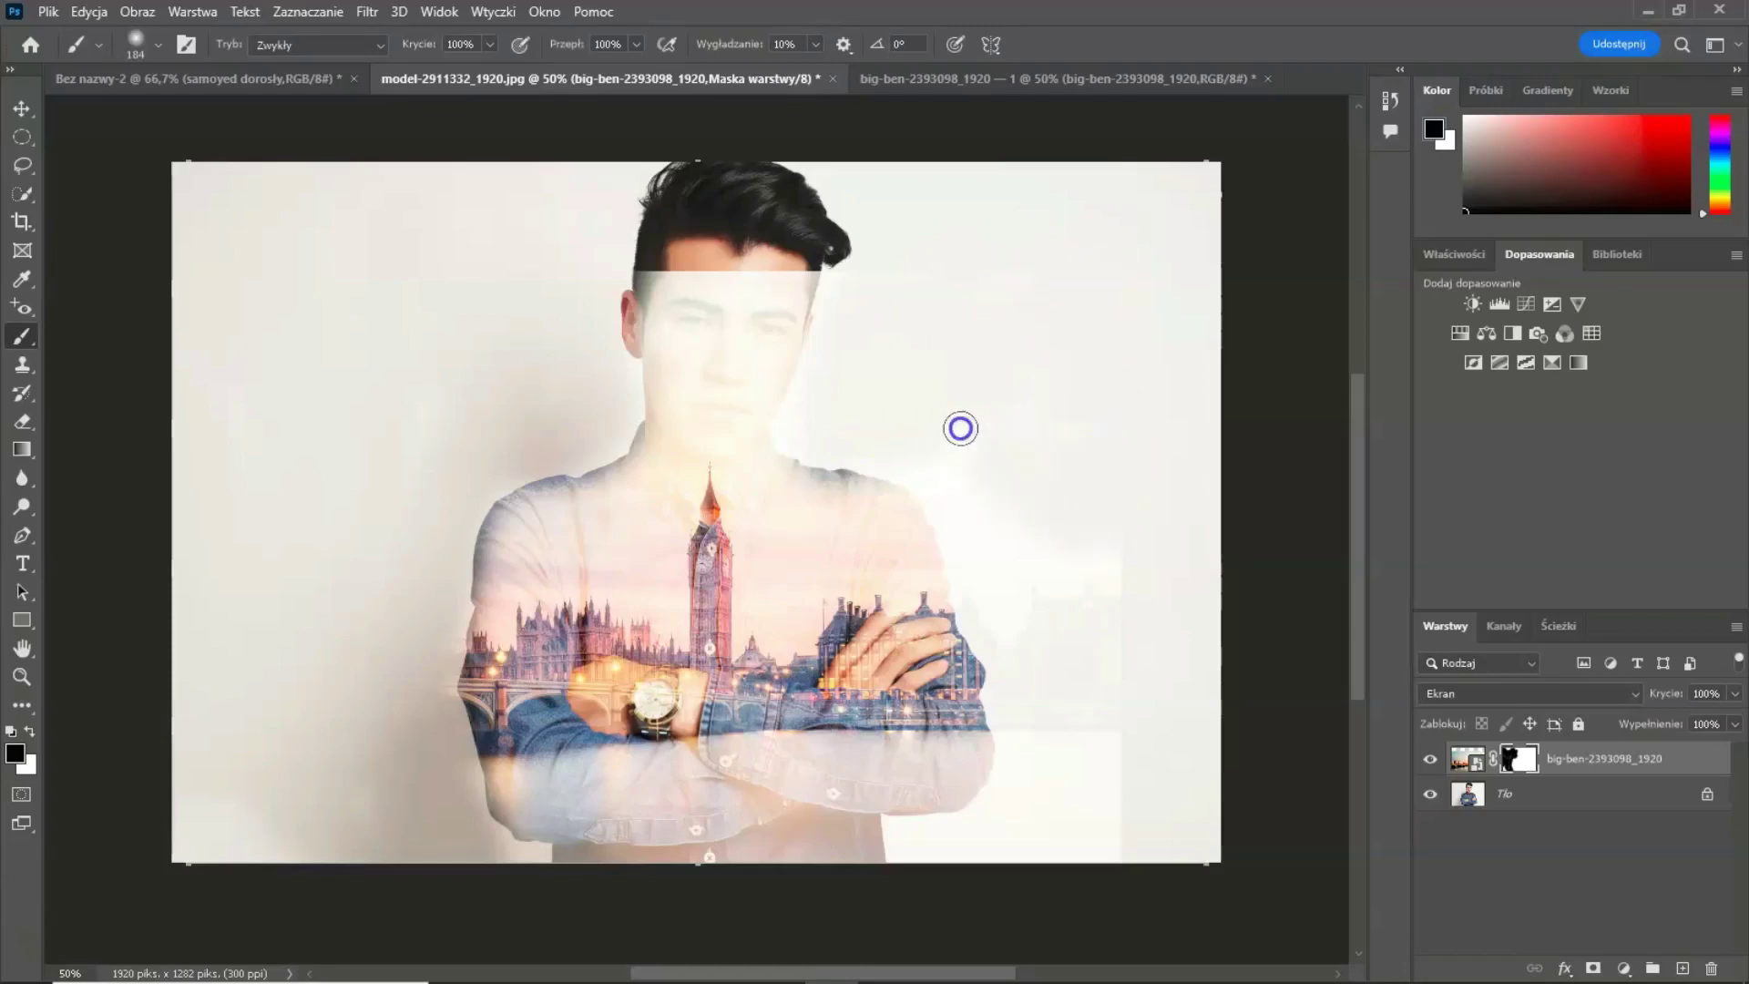
pyautogui.moveTo(992, 538)
pyautogui.mouseDown()
pyautogui.moveTo(1023, 687)
pyautogui.moveTo(1053, 531)
pyautogui.moveTo(1117, 692)
pyautogui.moveTo(1108, 779)
pyautogui.moveTo(1030, 738)
pyautogui.moveTo(1046, 812)
pyautogui.moveTo(933, 852)
pyautogui.mouseUp()
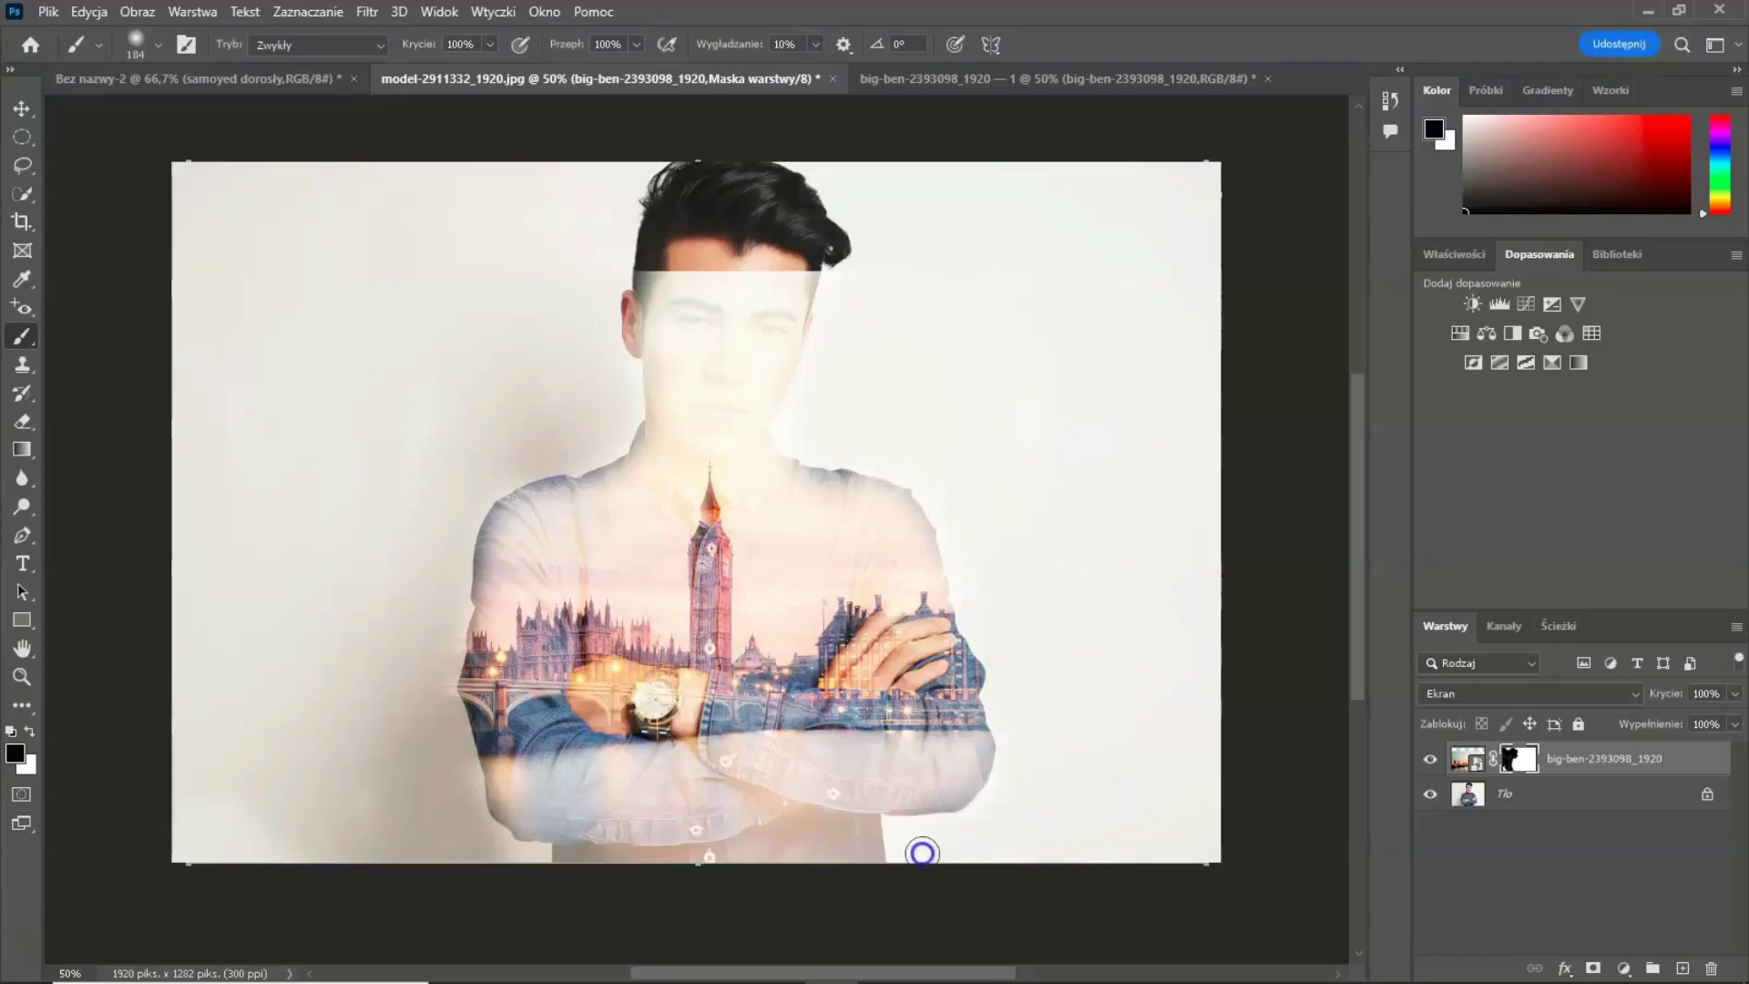
# Step: Swap brush colours and touch up the mask over the city lights left of the arms
pyautogui.click(30, 731)
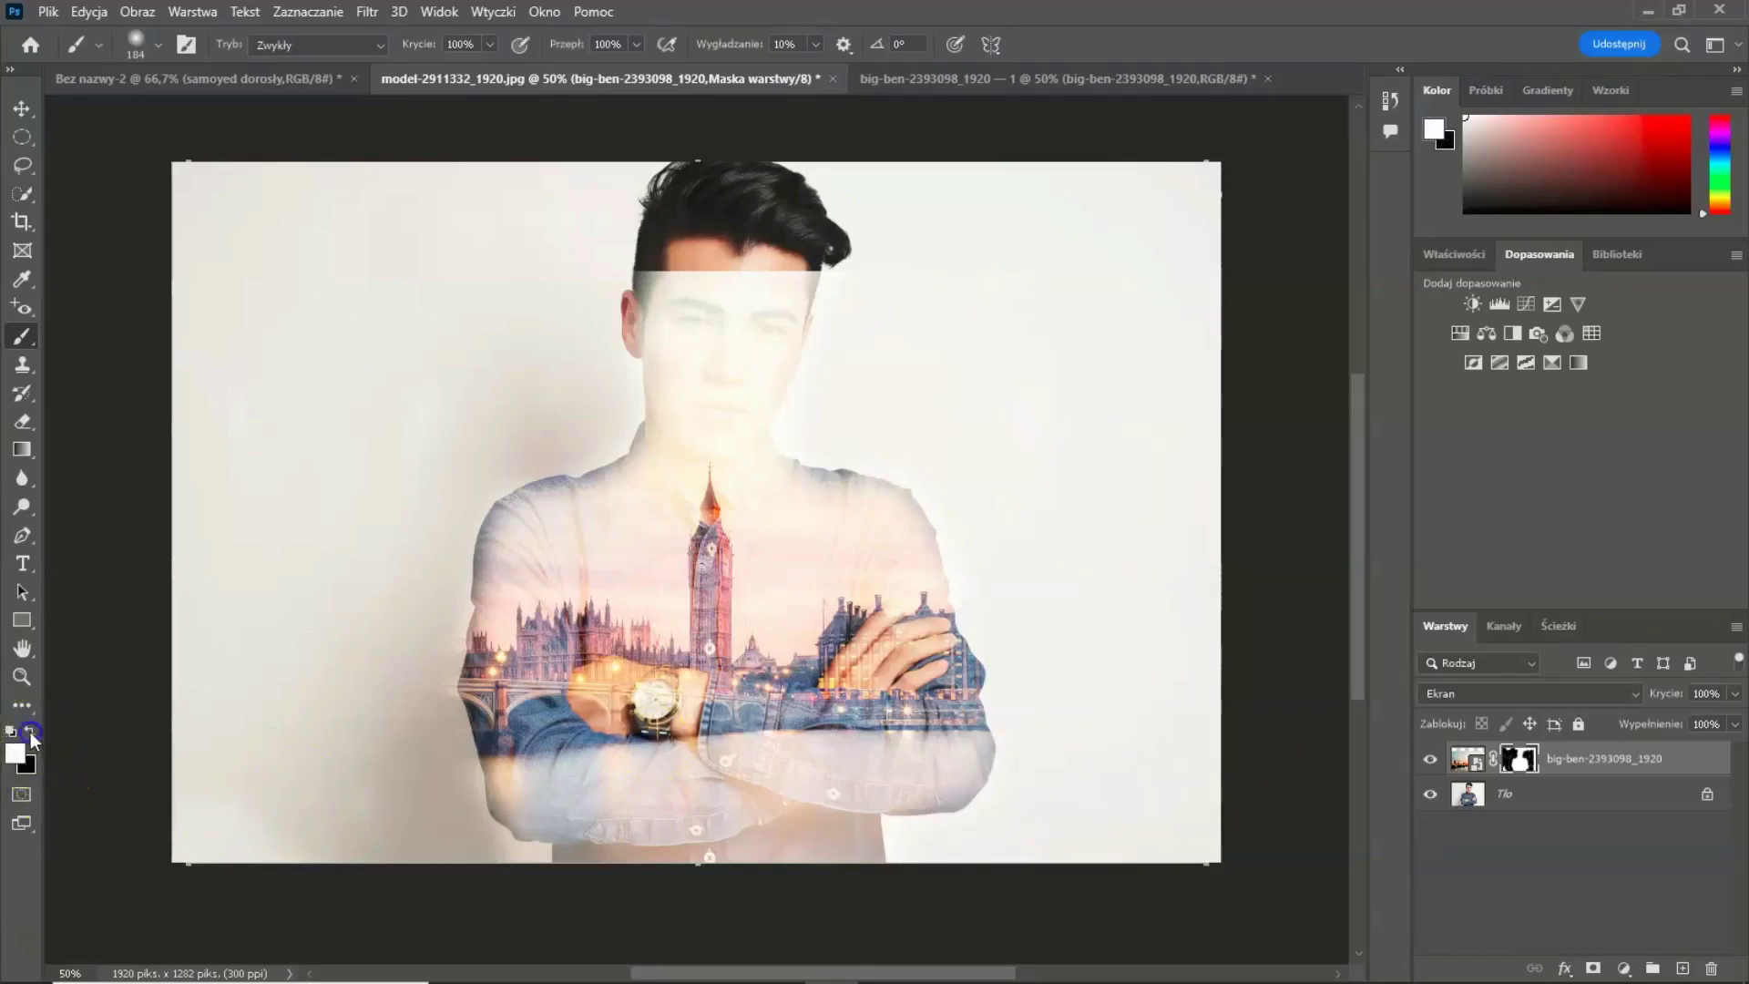
pyautogui.click(19, 761)
pyautogui.moveTo(424, 764); pyautogui.dragTo(266, 679)
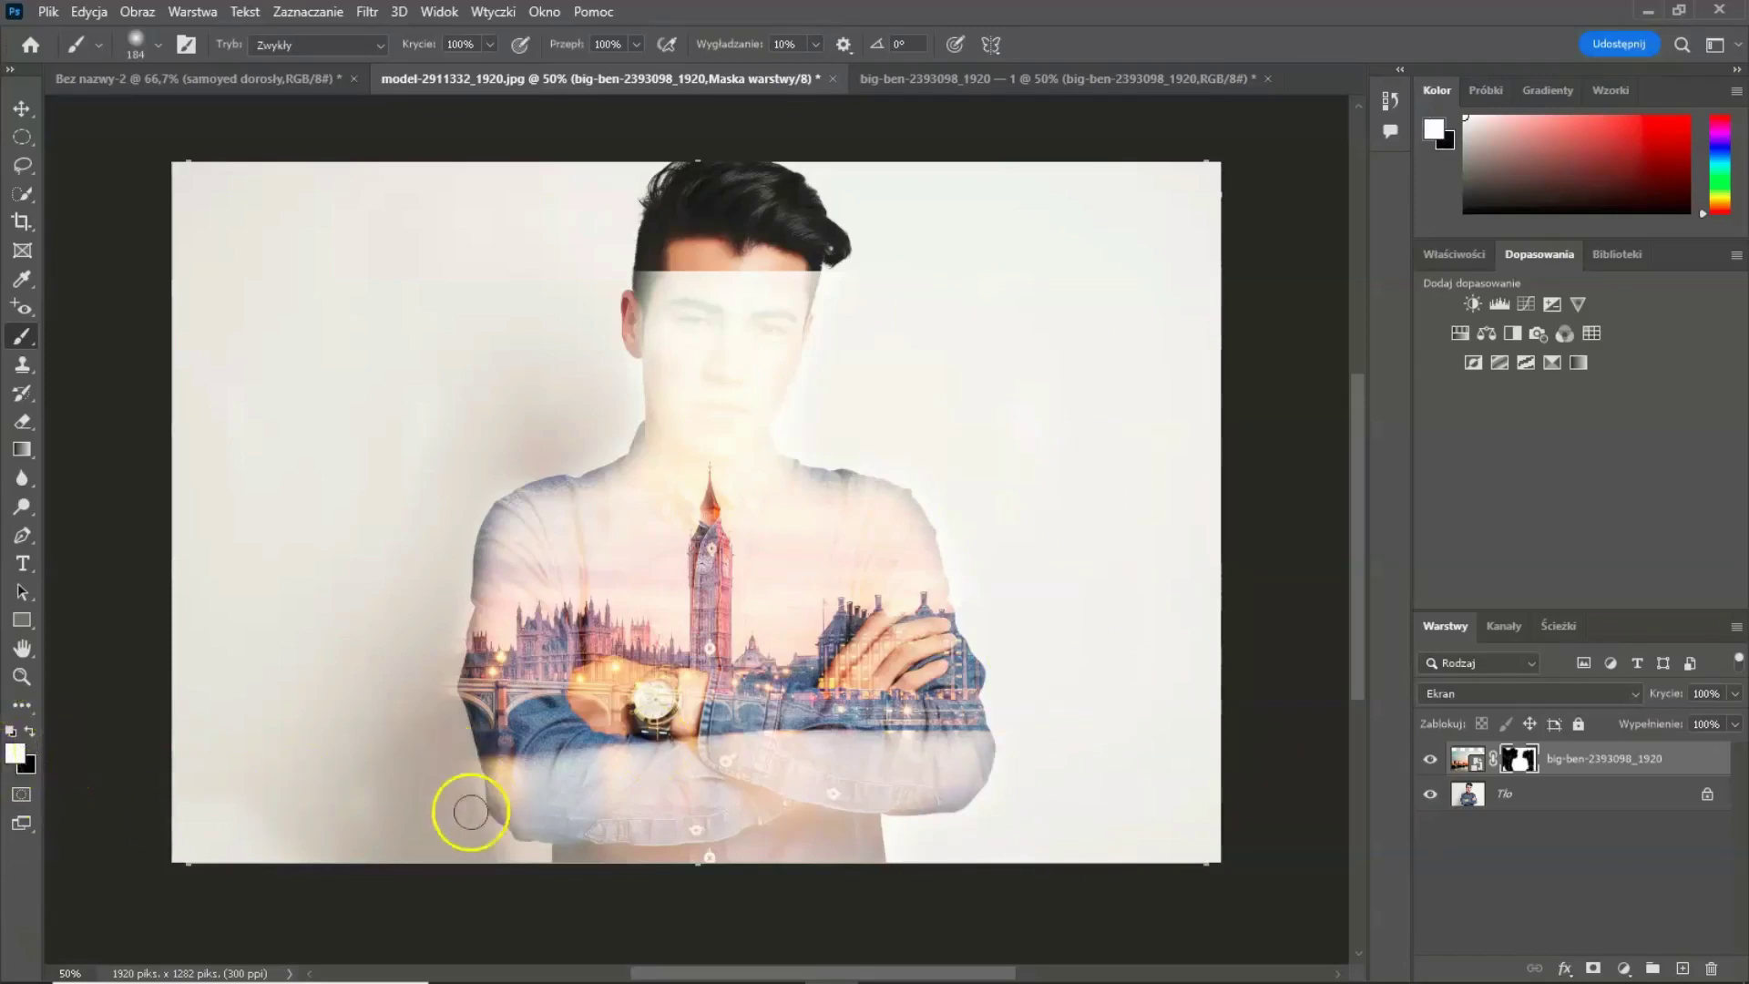
pyautogui.click(181, 655)
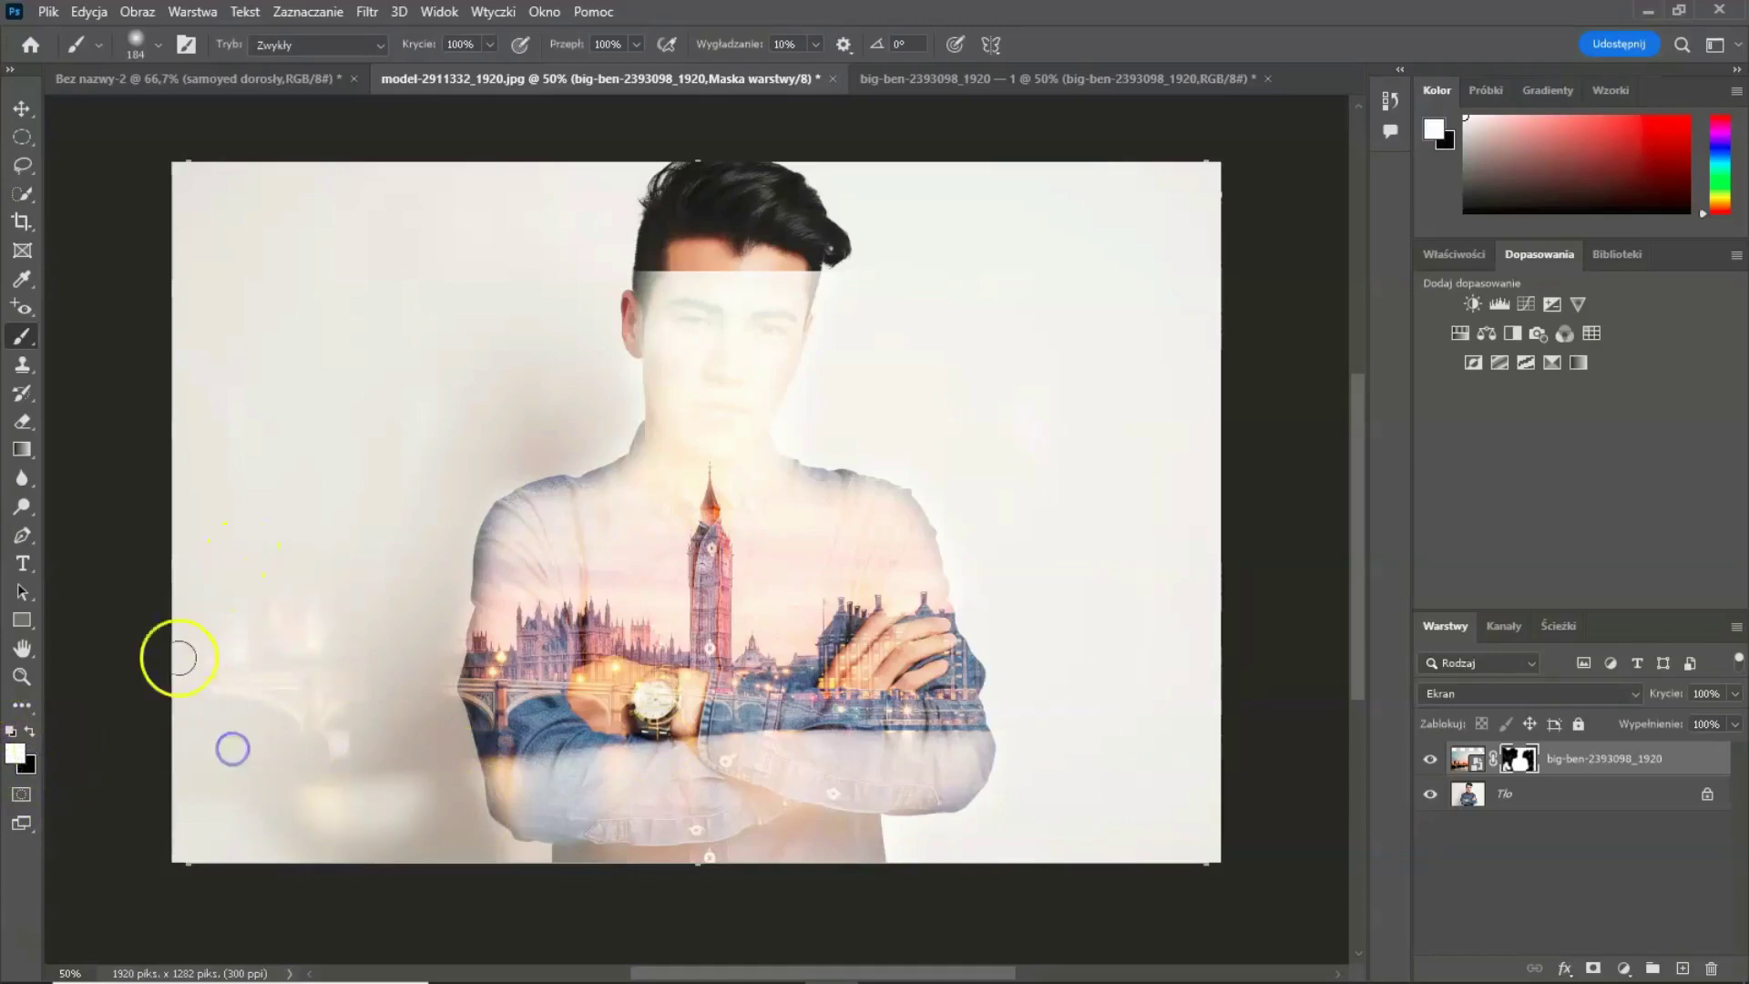
pyautogui.moveTo(391, 810); pyautogui.dragTo(221, 694)
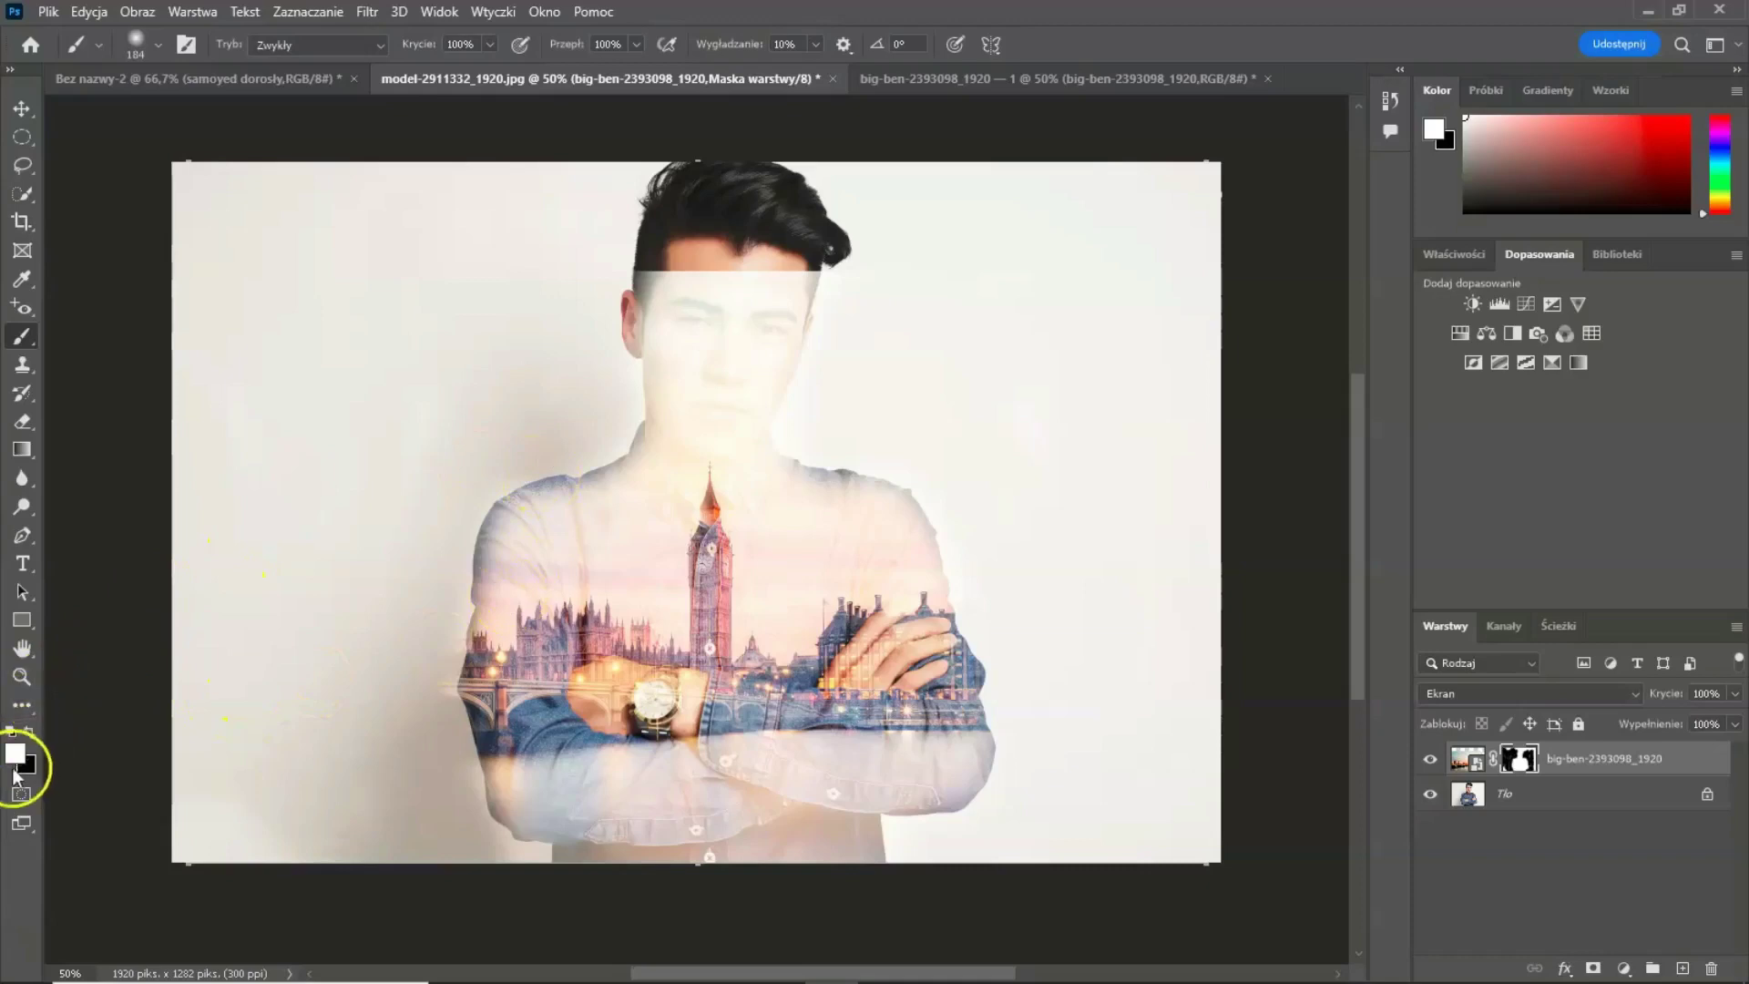
# Step: Paint black on the mask to reveal the man's face, neck, collar, forearm and watch
pyautogui.click(30, 730)
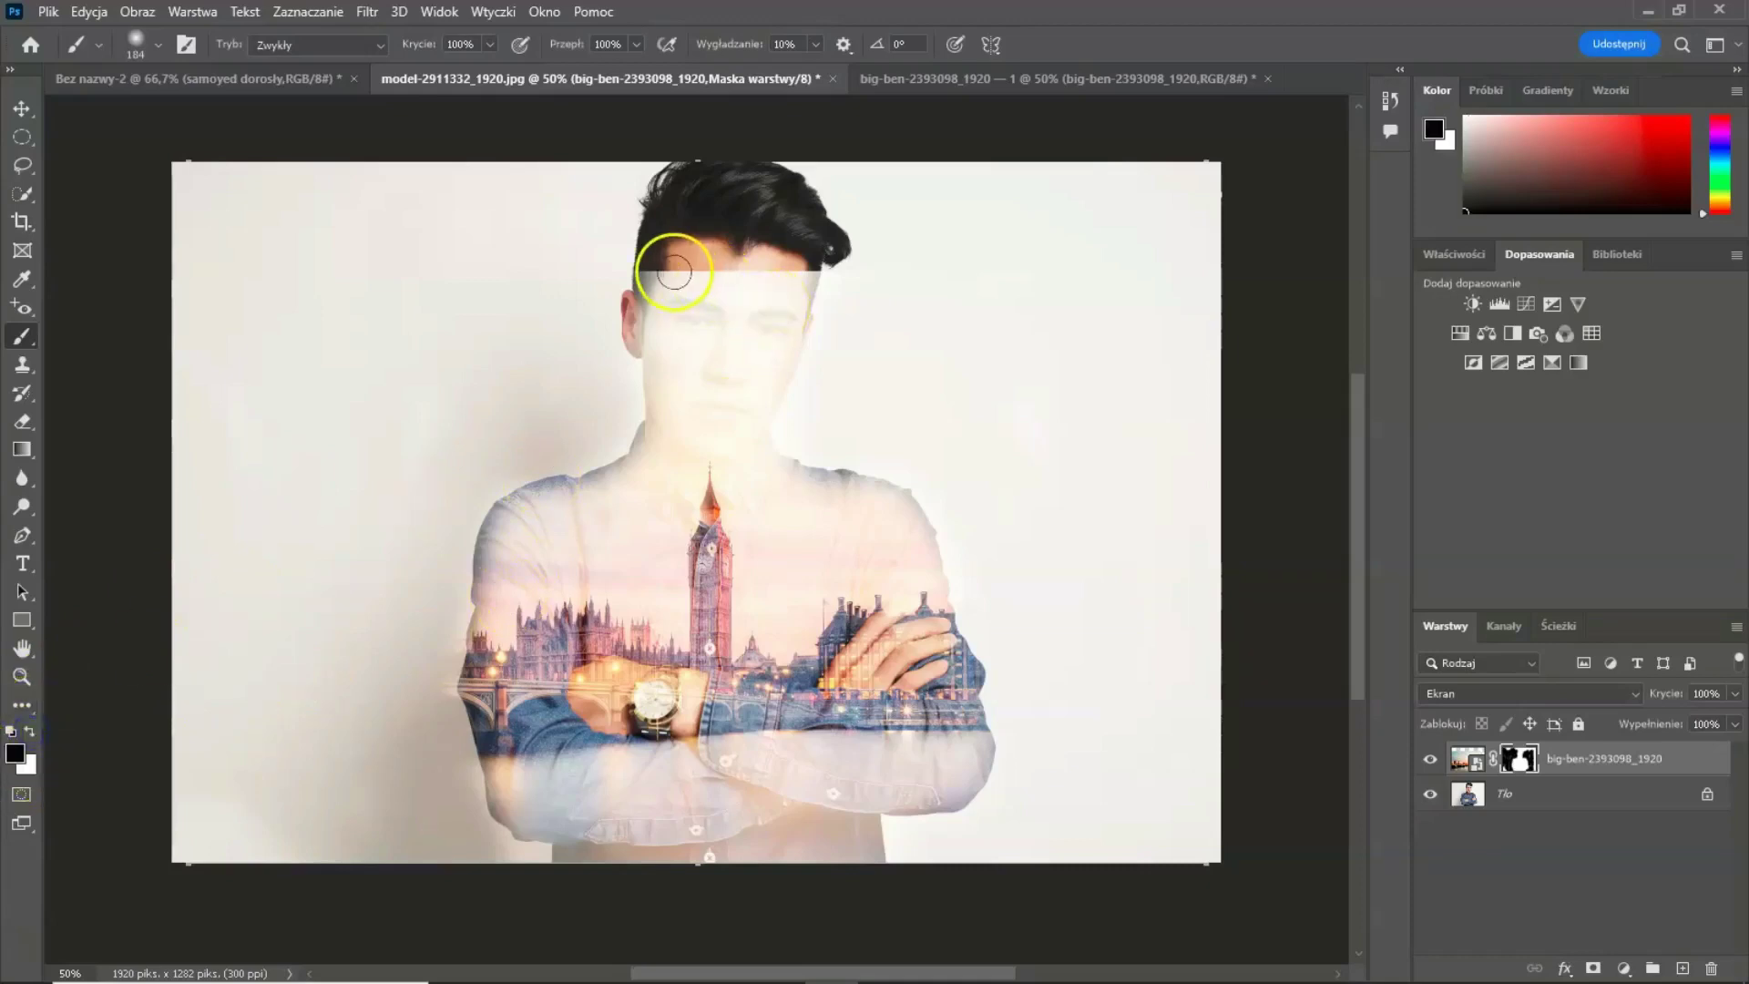
pyautogui.moveTo(672, 273)
pyautogui.mouseDown()
pyautogui.moveTo(688, 395)
pyautogui.moveTo(699, 265)
pyautogui.moveTo(742, 359)
pyautogui.moveTo(733, 407)
pyautogui.moveTo(723, 379)
pyautogui.moveTo(766, 332)
pyautogui.moveTo(786, 261)
pyautogui.mouseUp()
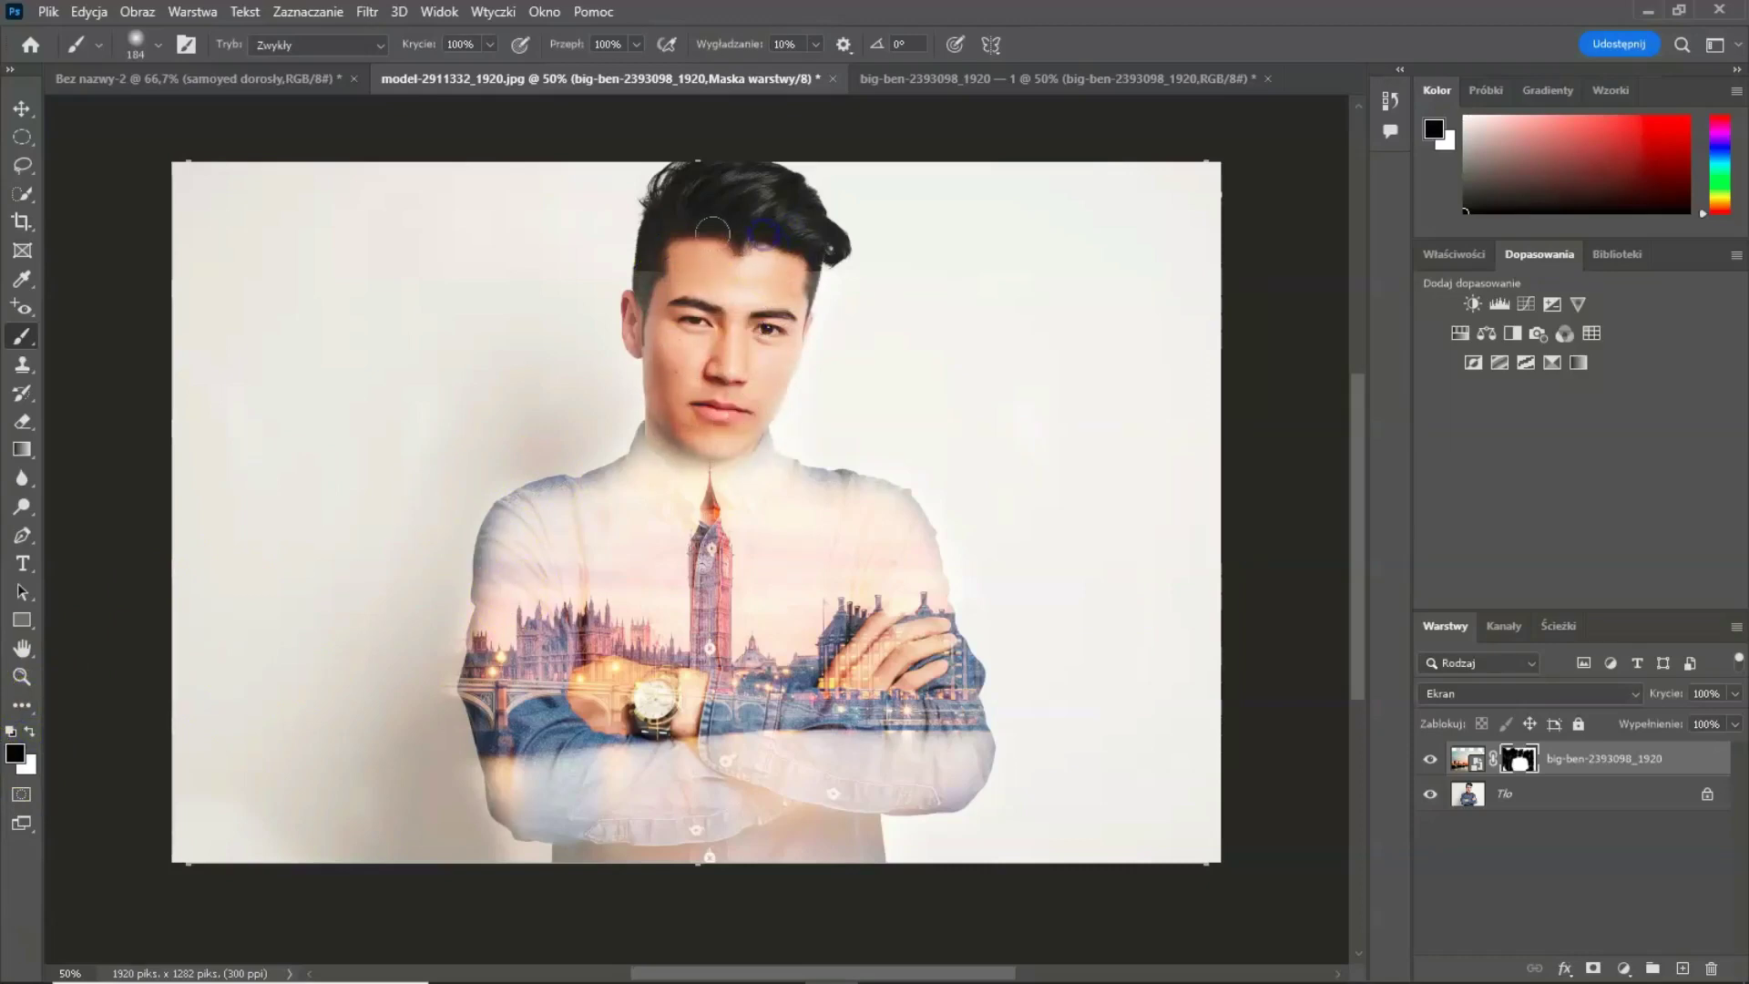
pyautogui.click(670, 462)
pyautogui.moveTo(786, 432)
pyautogui.mouseDown()
pyautogui.moveTo(769, 469)
pyautogui.moveTo(777, 593)
pyautogui.moveTo(811, 500)
pyautogui.moveTo(862, 522)
pyautogui.moveTo(869, 556)
pyautogui.moveTo(888, 520)
pyautogui.moveTo(894, 558)
pyautogui.mouseUp()
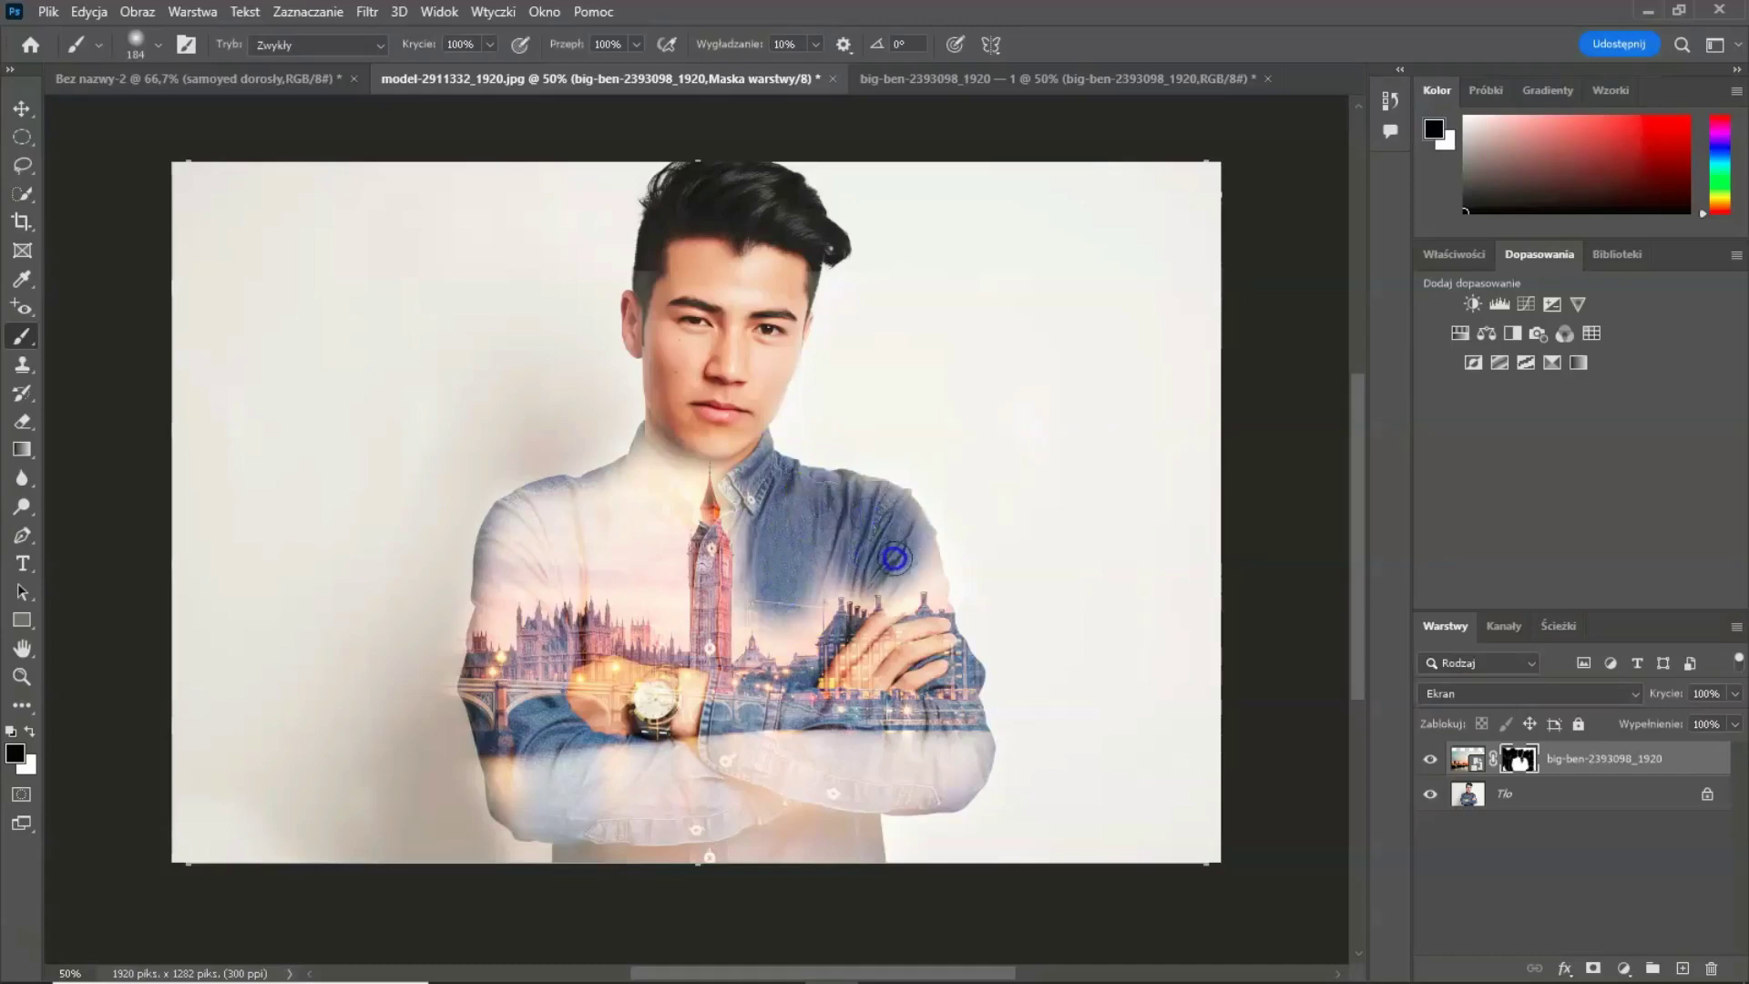
pyautogui.moveTo(625, 507)
pyautogui.mouseDown()
pyautogui.moveTo(647, 464)
pyautogui.moveTo(636, 547)
pyautogui.moveTo(613, 574)
pyautogui.moveTo(560, 505)
pyautogui.moveTo(508, 567)
pyautogui.mouseUp()
pyautogui.moveTo(523, 768)
pyautogui.mouseDown()
pyautogui.moveTo(956, 759)
pyautogui.moveTo(952, 775)
pyautogui.moveTo(637, 781)
pyautogui.moveTo(573, 800)
pyautogui.moveTo(530, 780)
pyautogui.moveTo(569, 819)
pyautogui.moveTo(637, 838)
pyautogui.moveTo(851, 825)
pyautogui.moveTo(835, 830)
pyautogui.mouseUp()
pyautogui.moveTo(747, 781)
pyautogui.mouseDown()
pyautogui.moveTo(796, 742)
pyautogui.moveTo(774, 664)
pyautogui.moveTo(650, 654)
pyautogui.mouseUp()
pyautogui.moveTo(714, 562)
pyautogui.mouseDown()
pyautogui.moveTo(586, 664)
pyautogui.moveTo(742, 741)
pyautogui.moveTo(653, 716)
pyautogui.moveTo(674, 656)
pyautogui.moveTo(701, 692)
pyautogui.mouseUp()
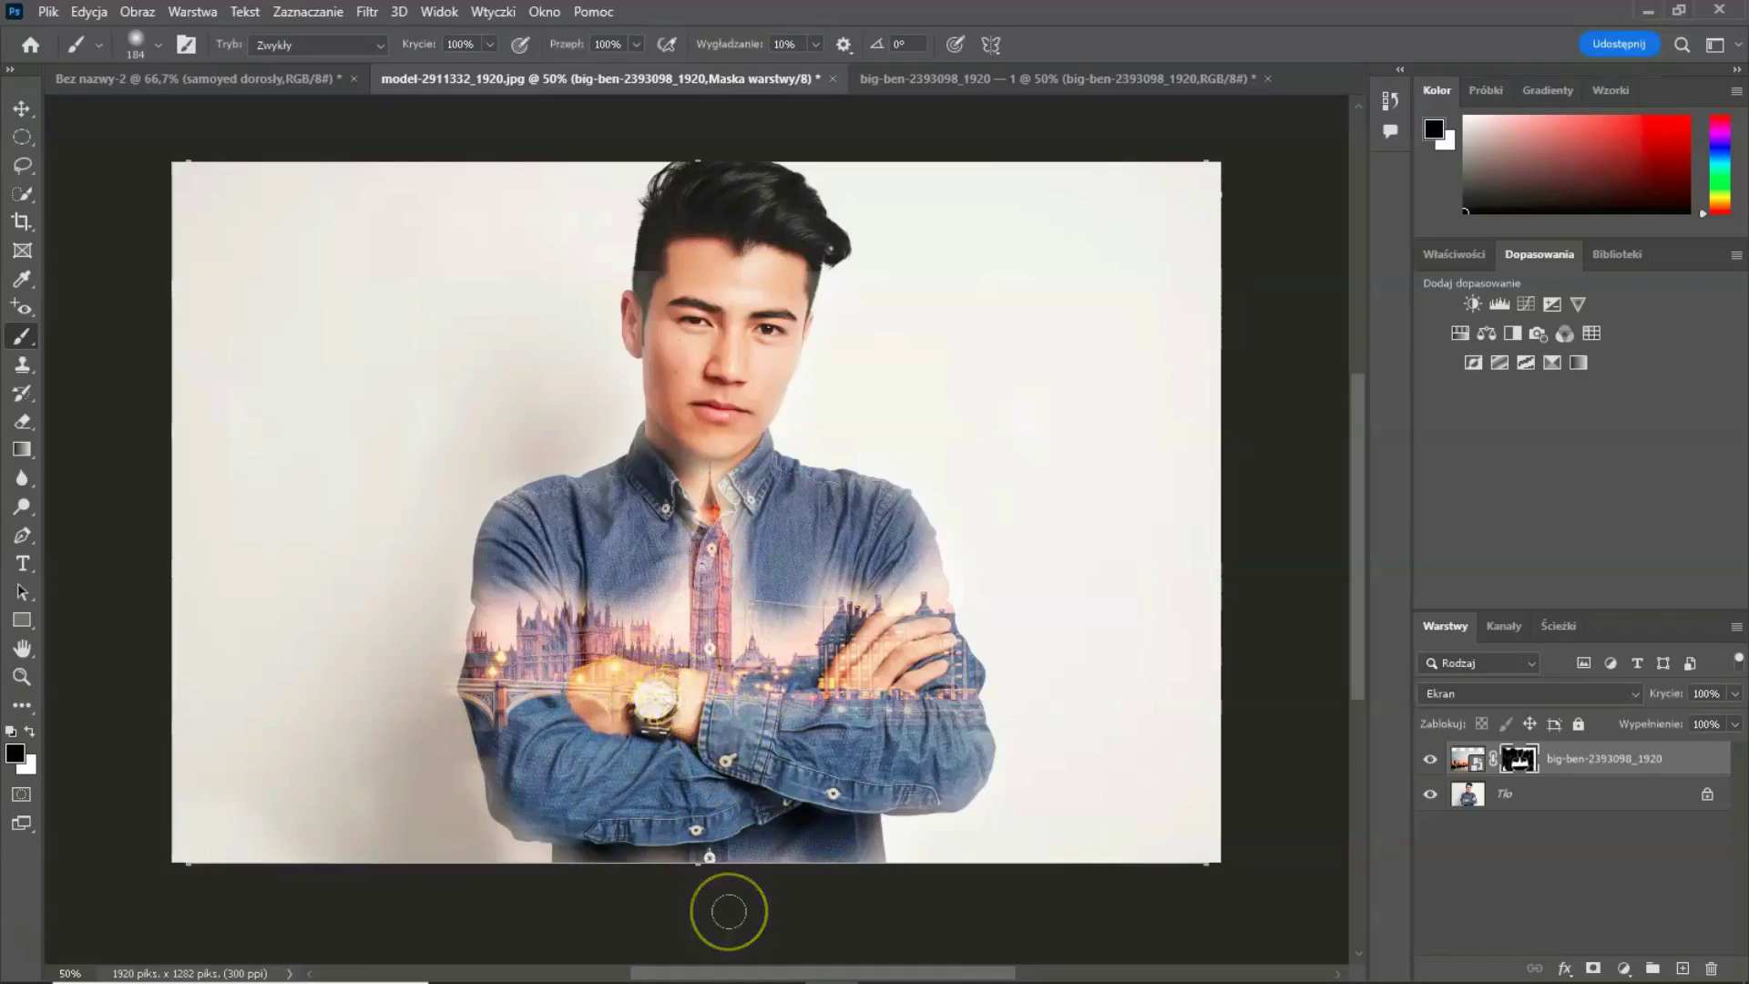
pyautogui.moveTo(702, 753)
pyautogui.mouseDown()
pyautogui.moveTo(638, 724)
pyautogui.moveTo(692, 729)
pyautogui.mouseUp()
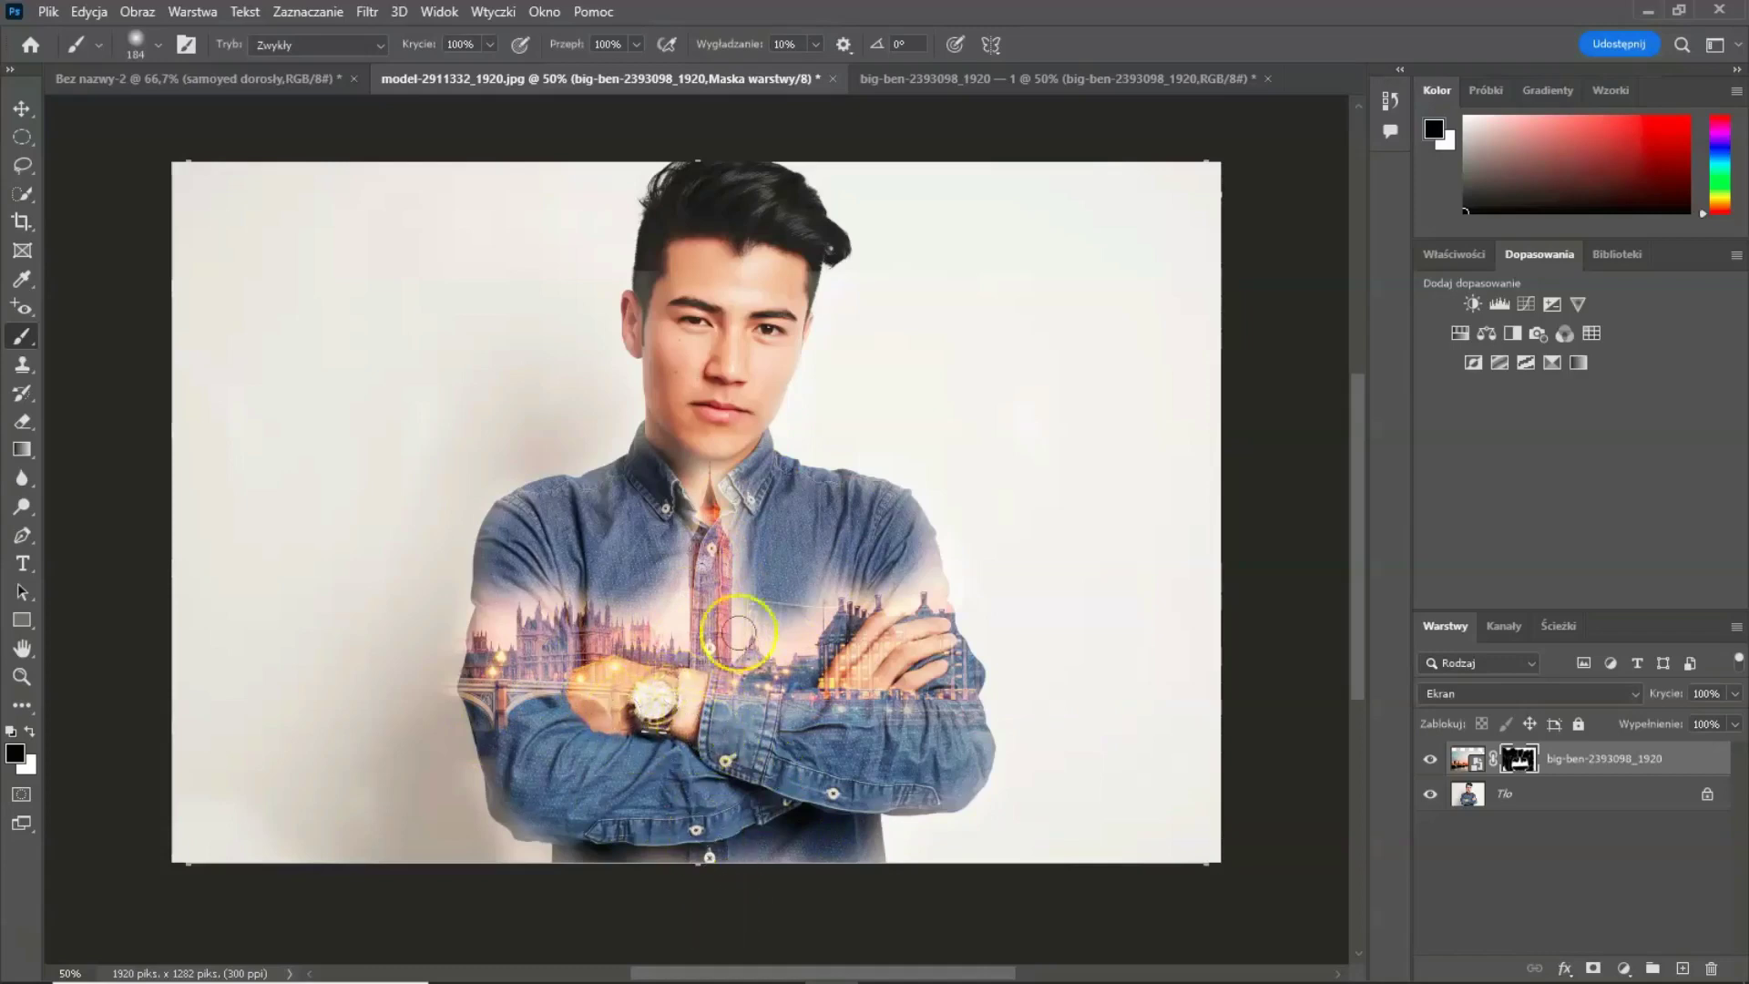
pyautogui.moveTo(742, 362)
pyautogui.mouseDown()
pyautogui.moveTo(774, 732)
pyautogui.moveTo(695, 306)
pyautogui.mouseUp()
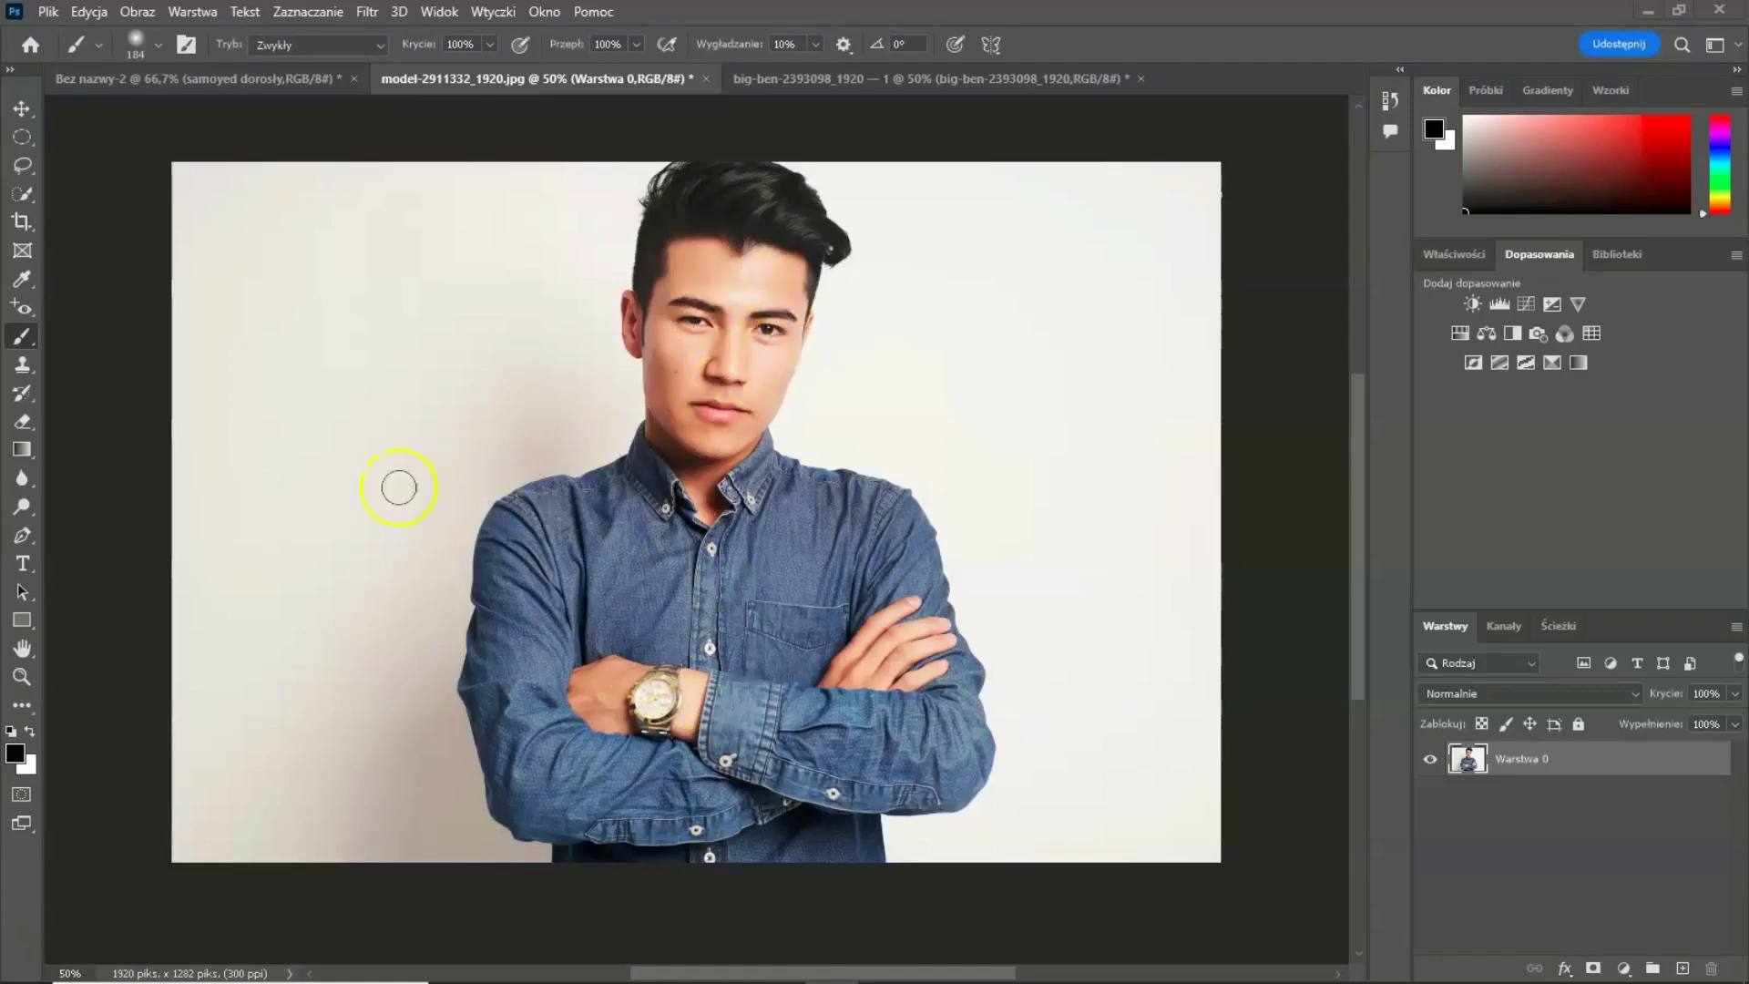
# Step: Place the mountains-6540497_1920 image embedded above Warstwa 0 and commit it
pyautogui.click(48, 12)
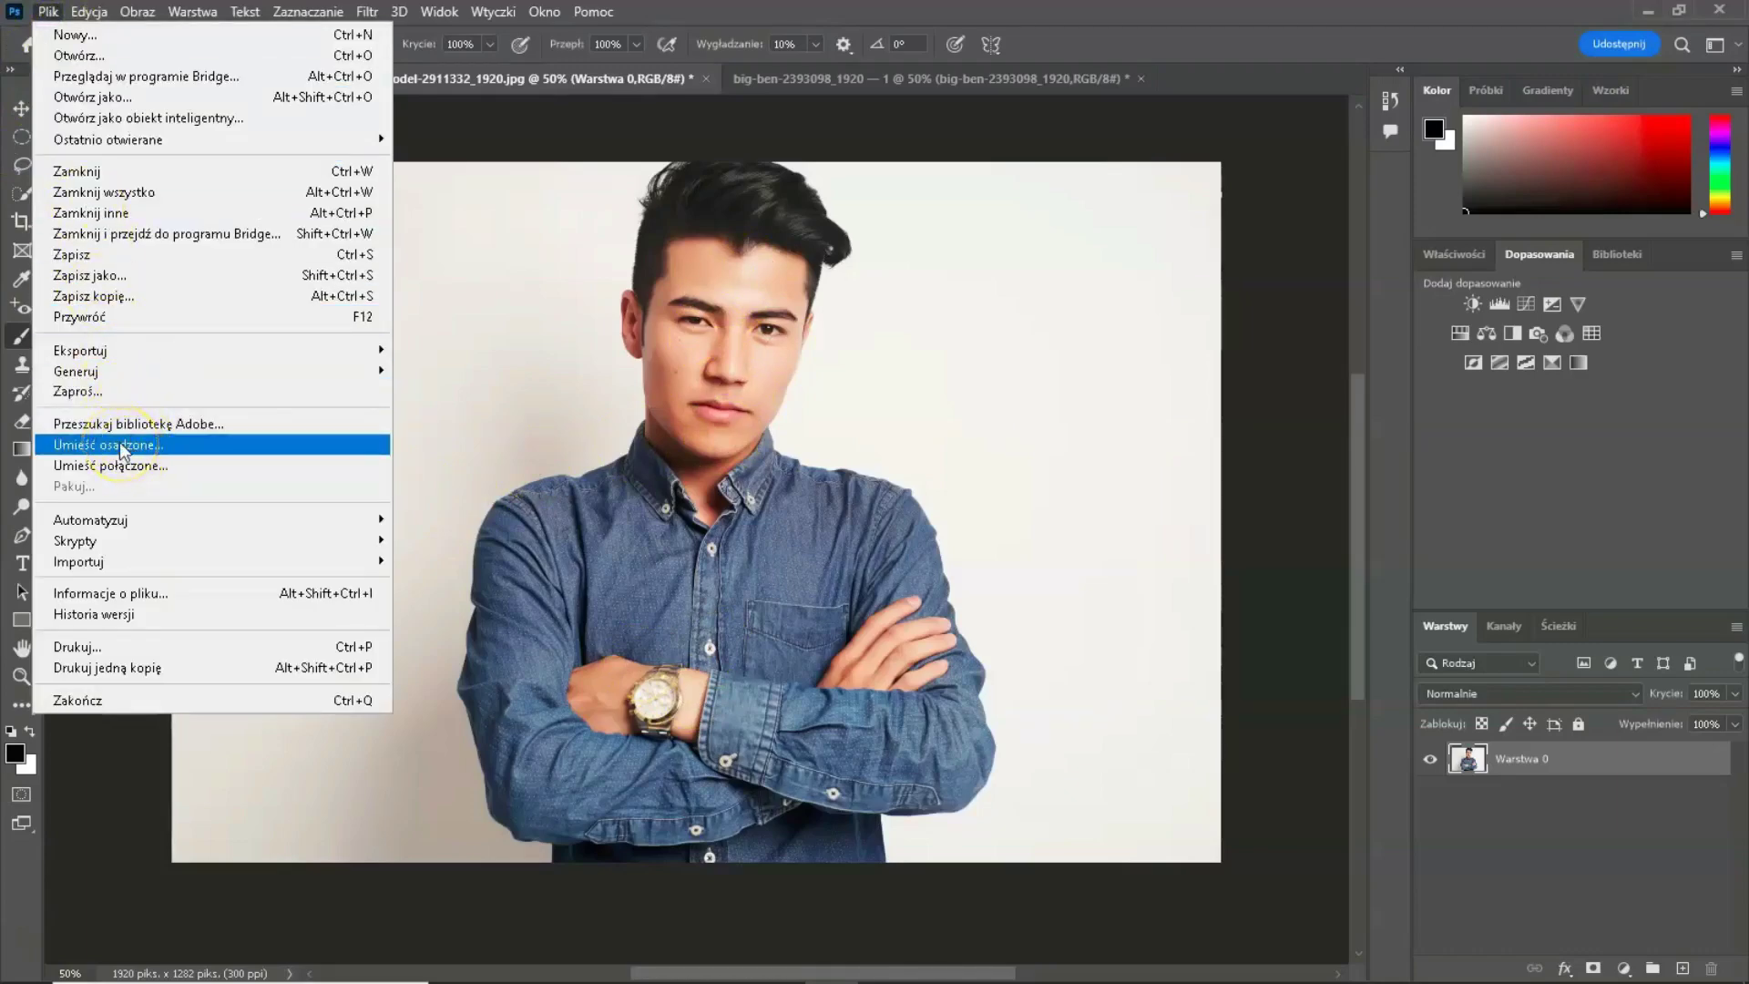
pyautogui.click(123, 444)
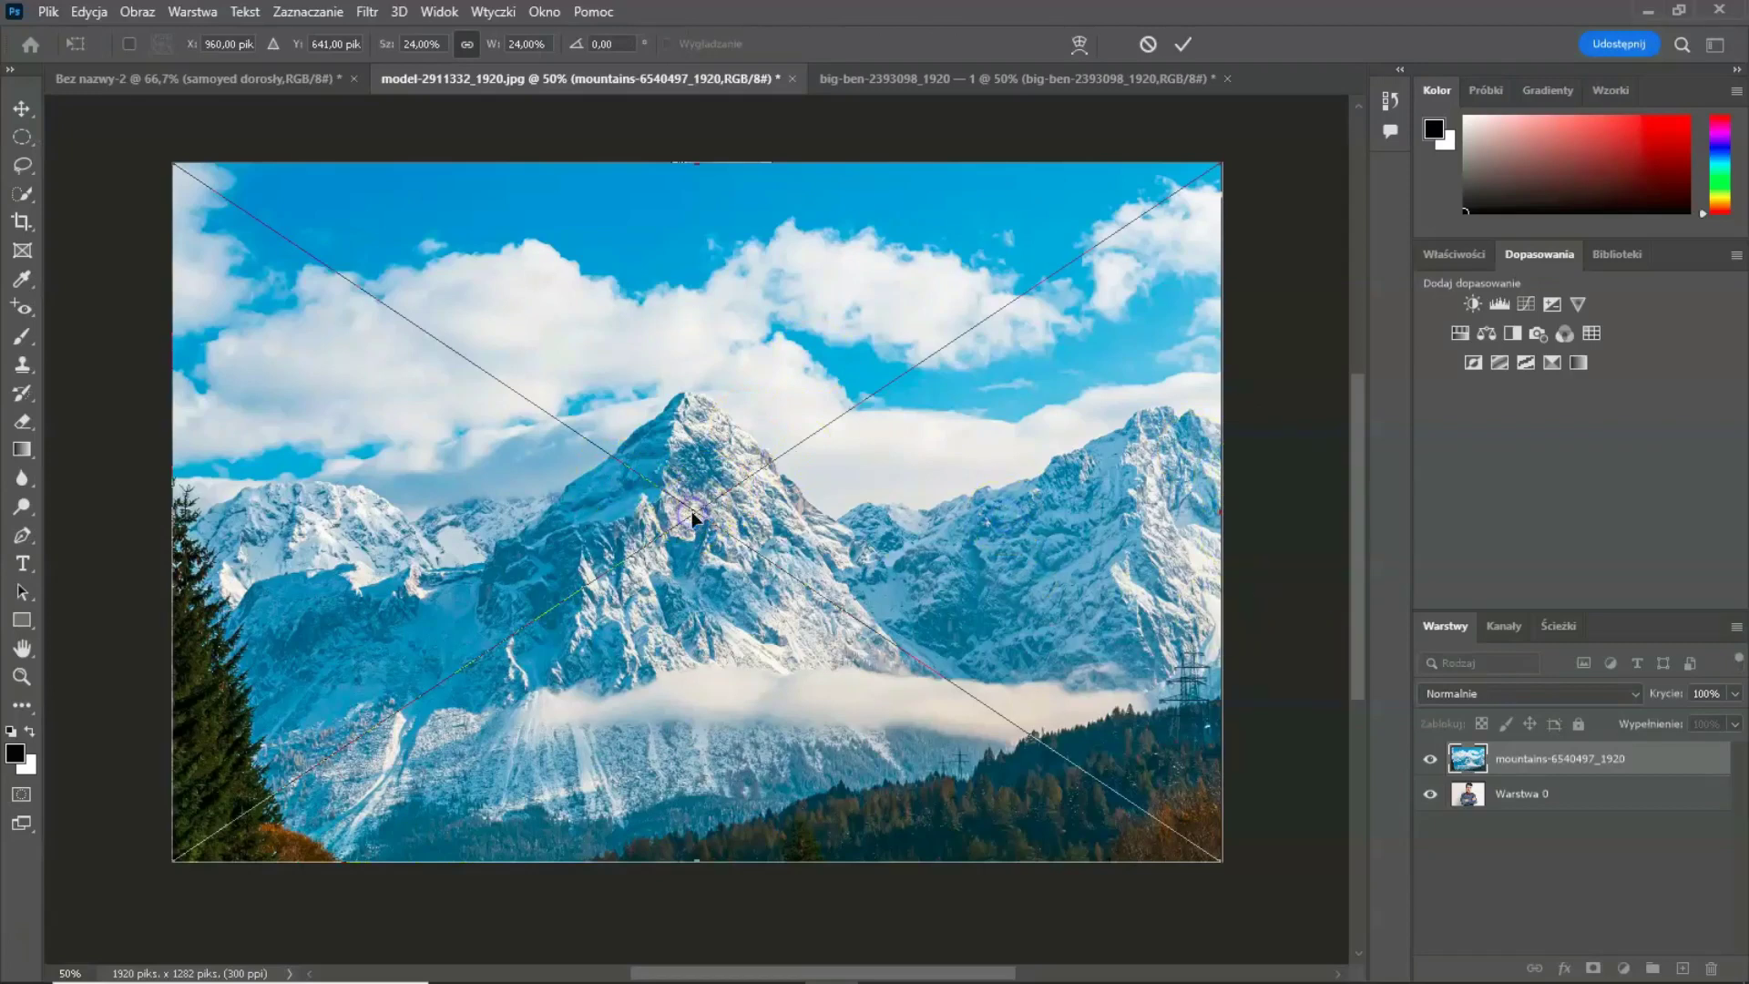
pyautogui.press('Return')
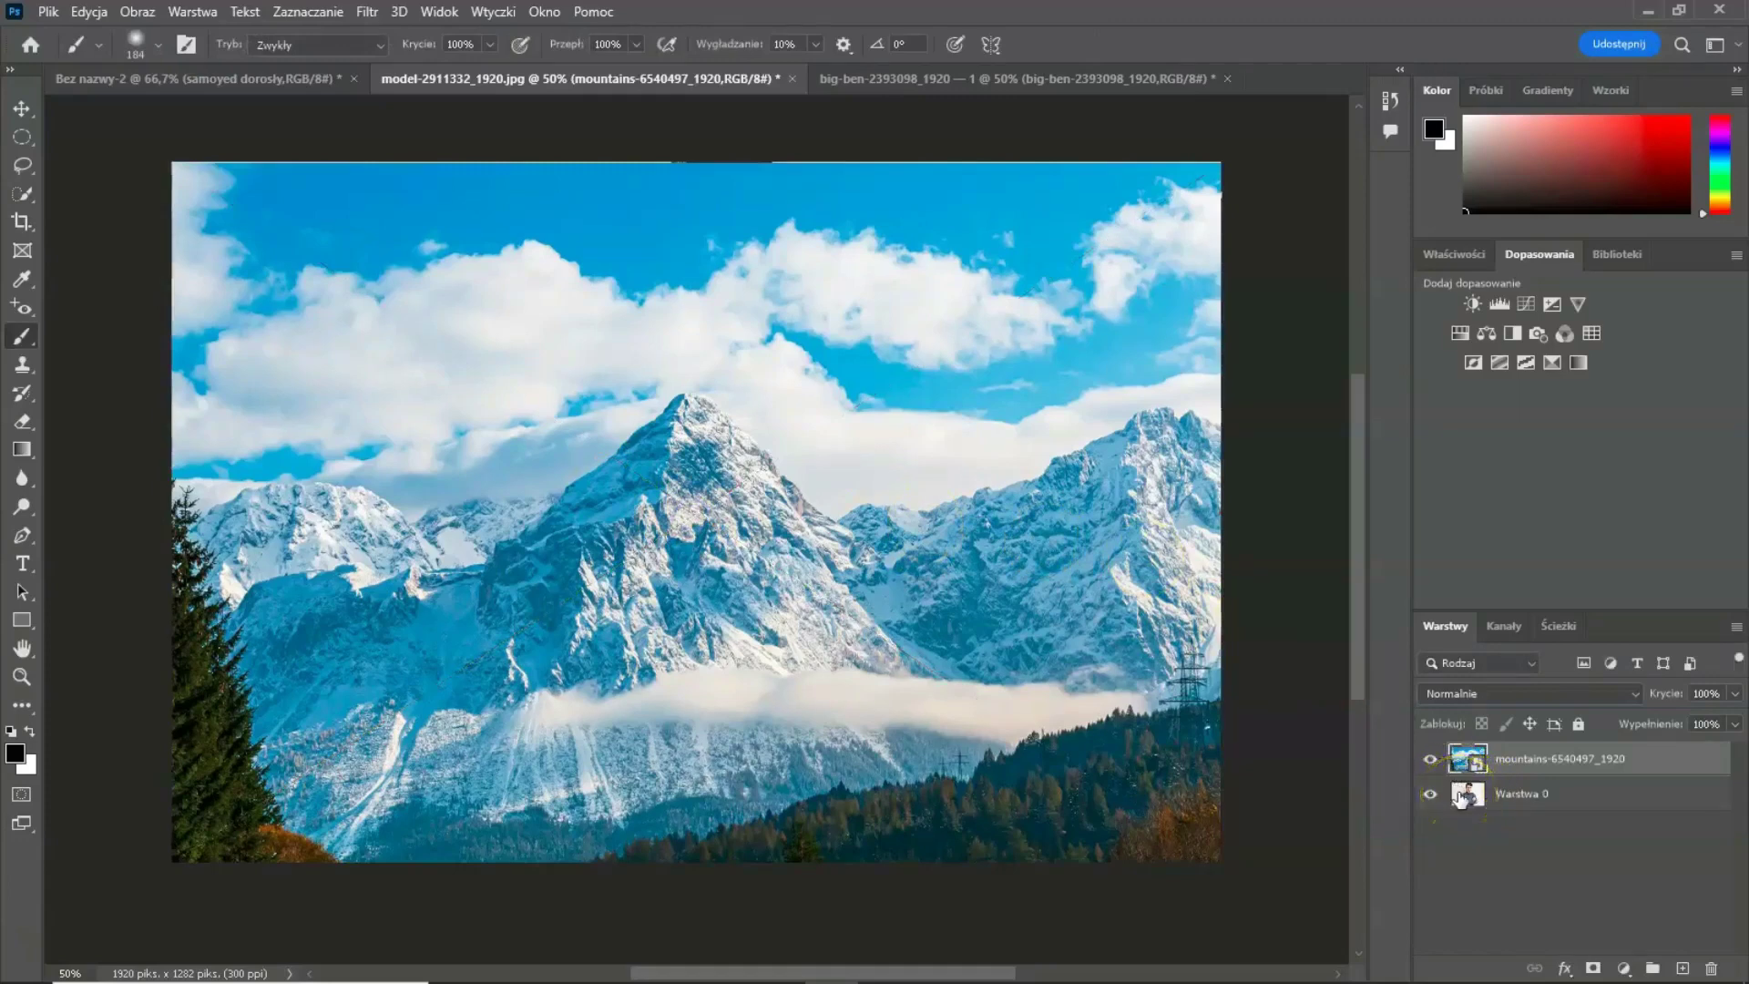
pyautogui.click(1457, 694)
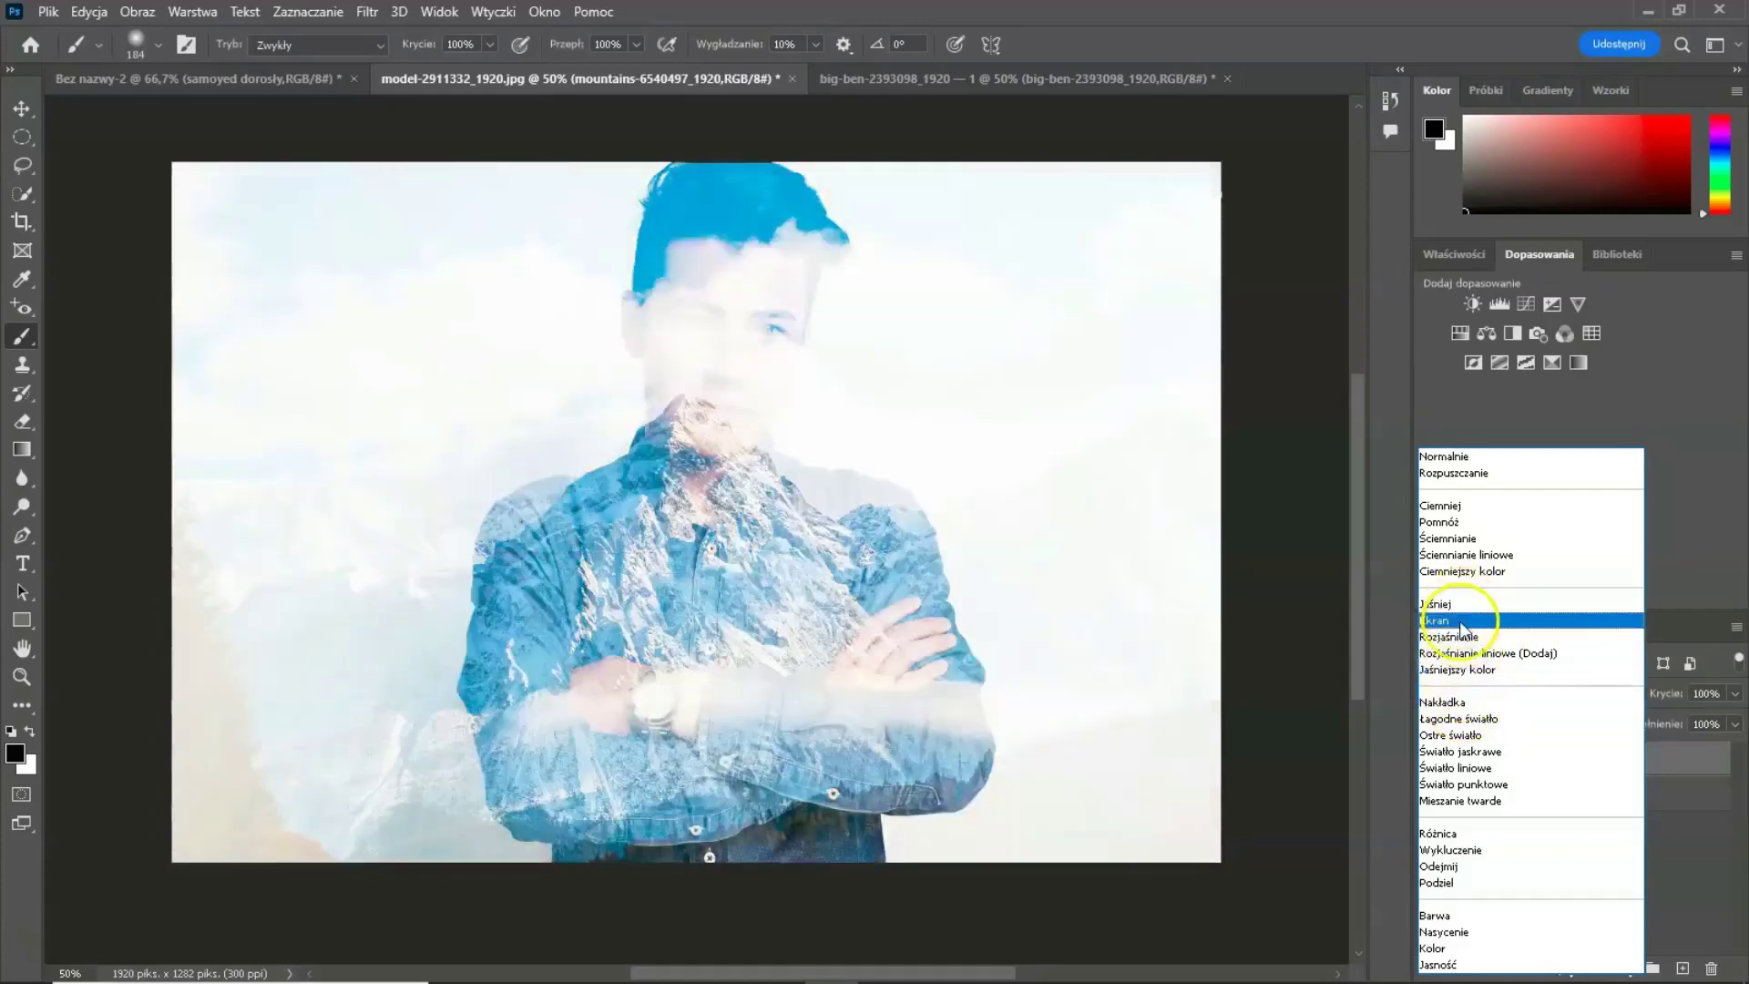
# Step: Set the mountains layer to Ekran (Screen) and shift it slightly lower over the chest
pyautogui.click(1460, 623)
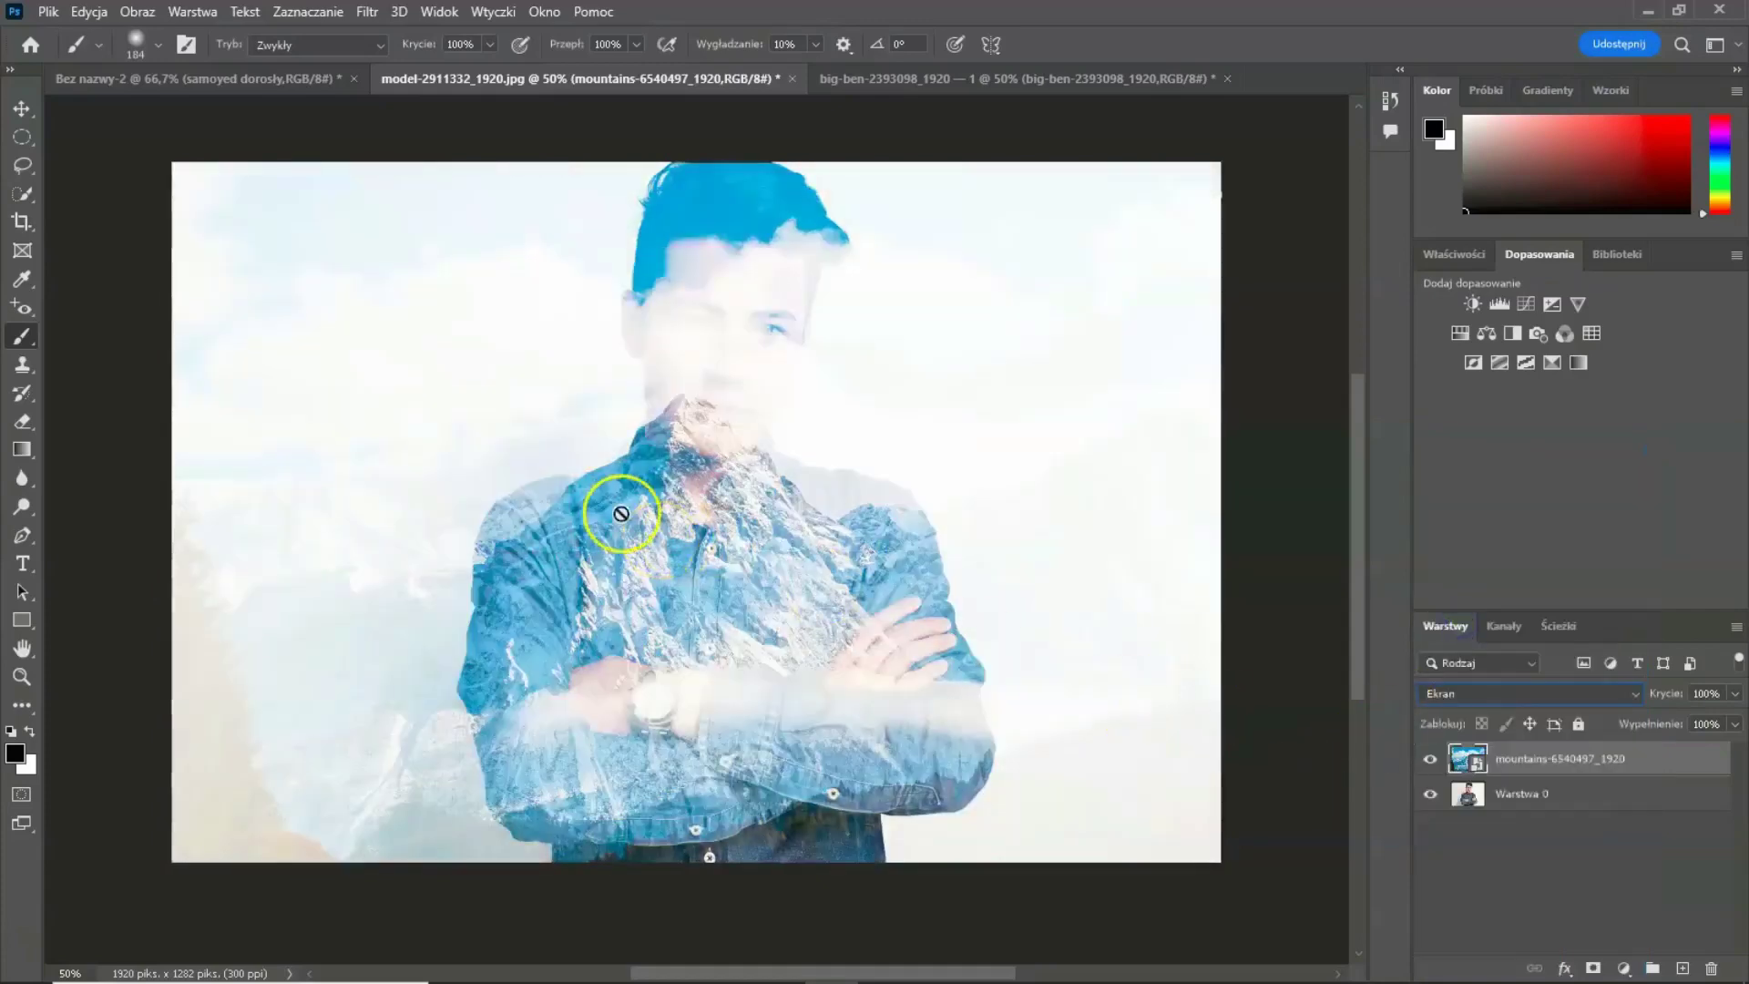
pyautogui.click(1471, 758)
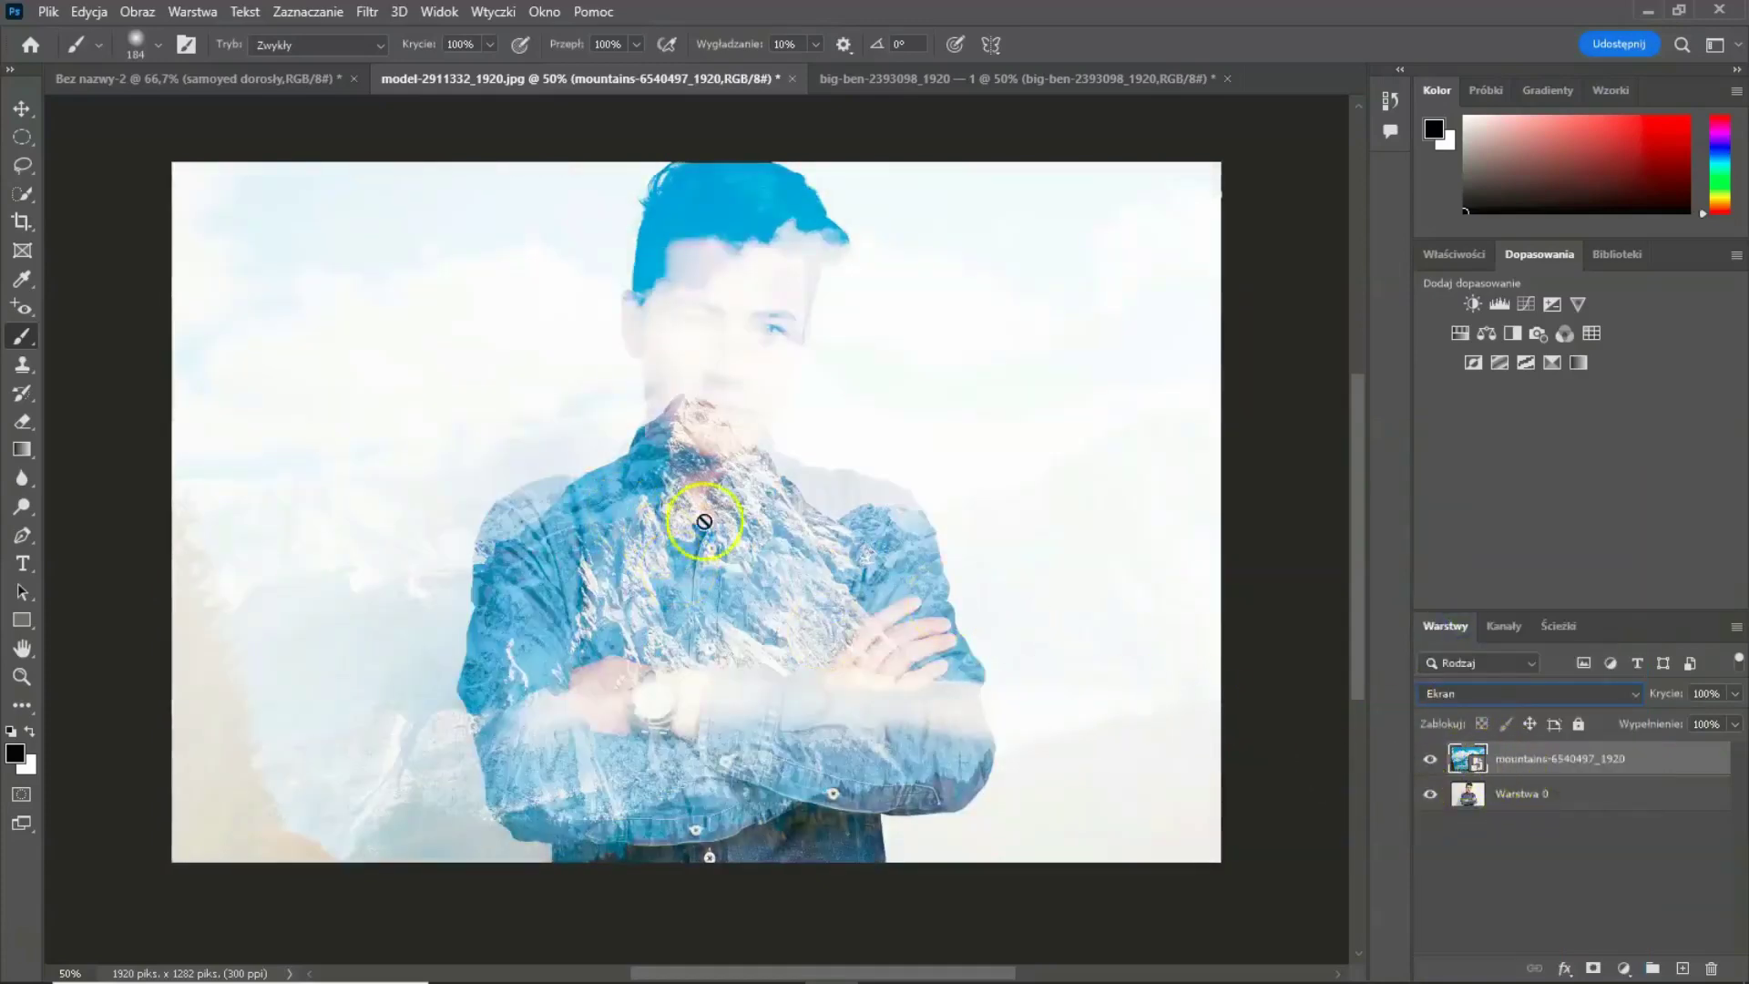
pyautogui.click(21, 109)
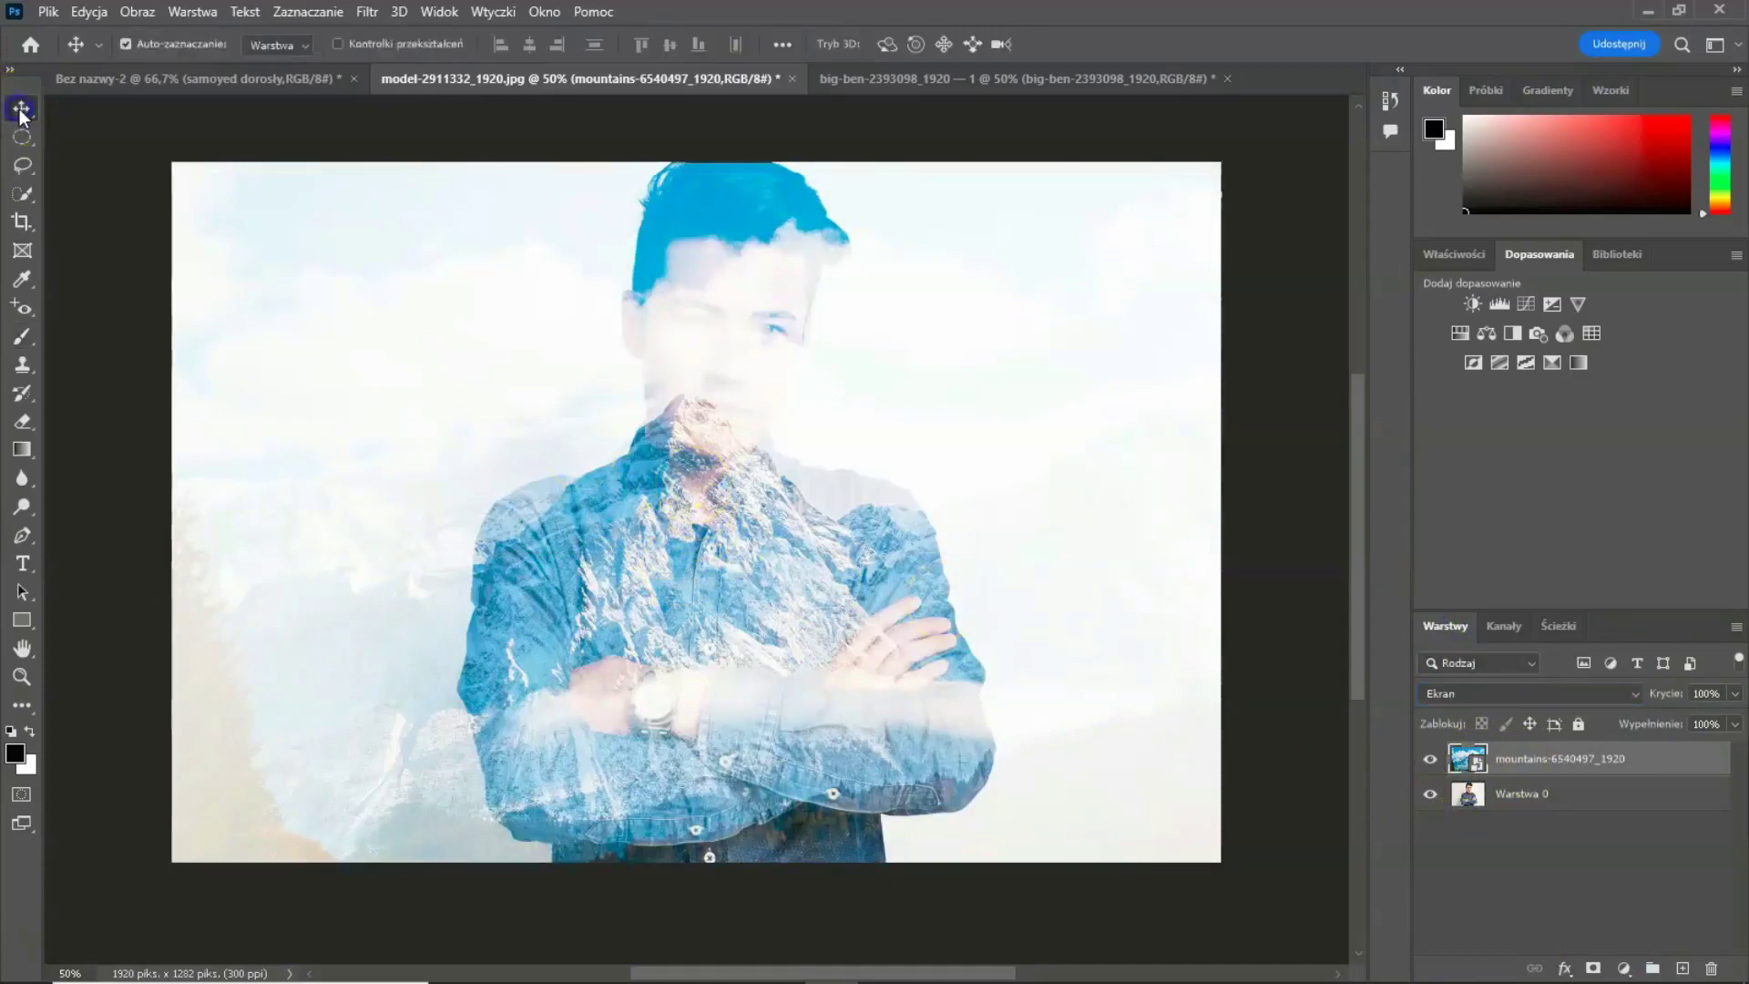
pyautogui.moveTo(719, 589)
pyautogui.mouseDown()
pyautogui.moveTo(753, 413)
pyautogui.moveTo(726, 624)
pyautogui.mouseUp()
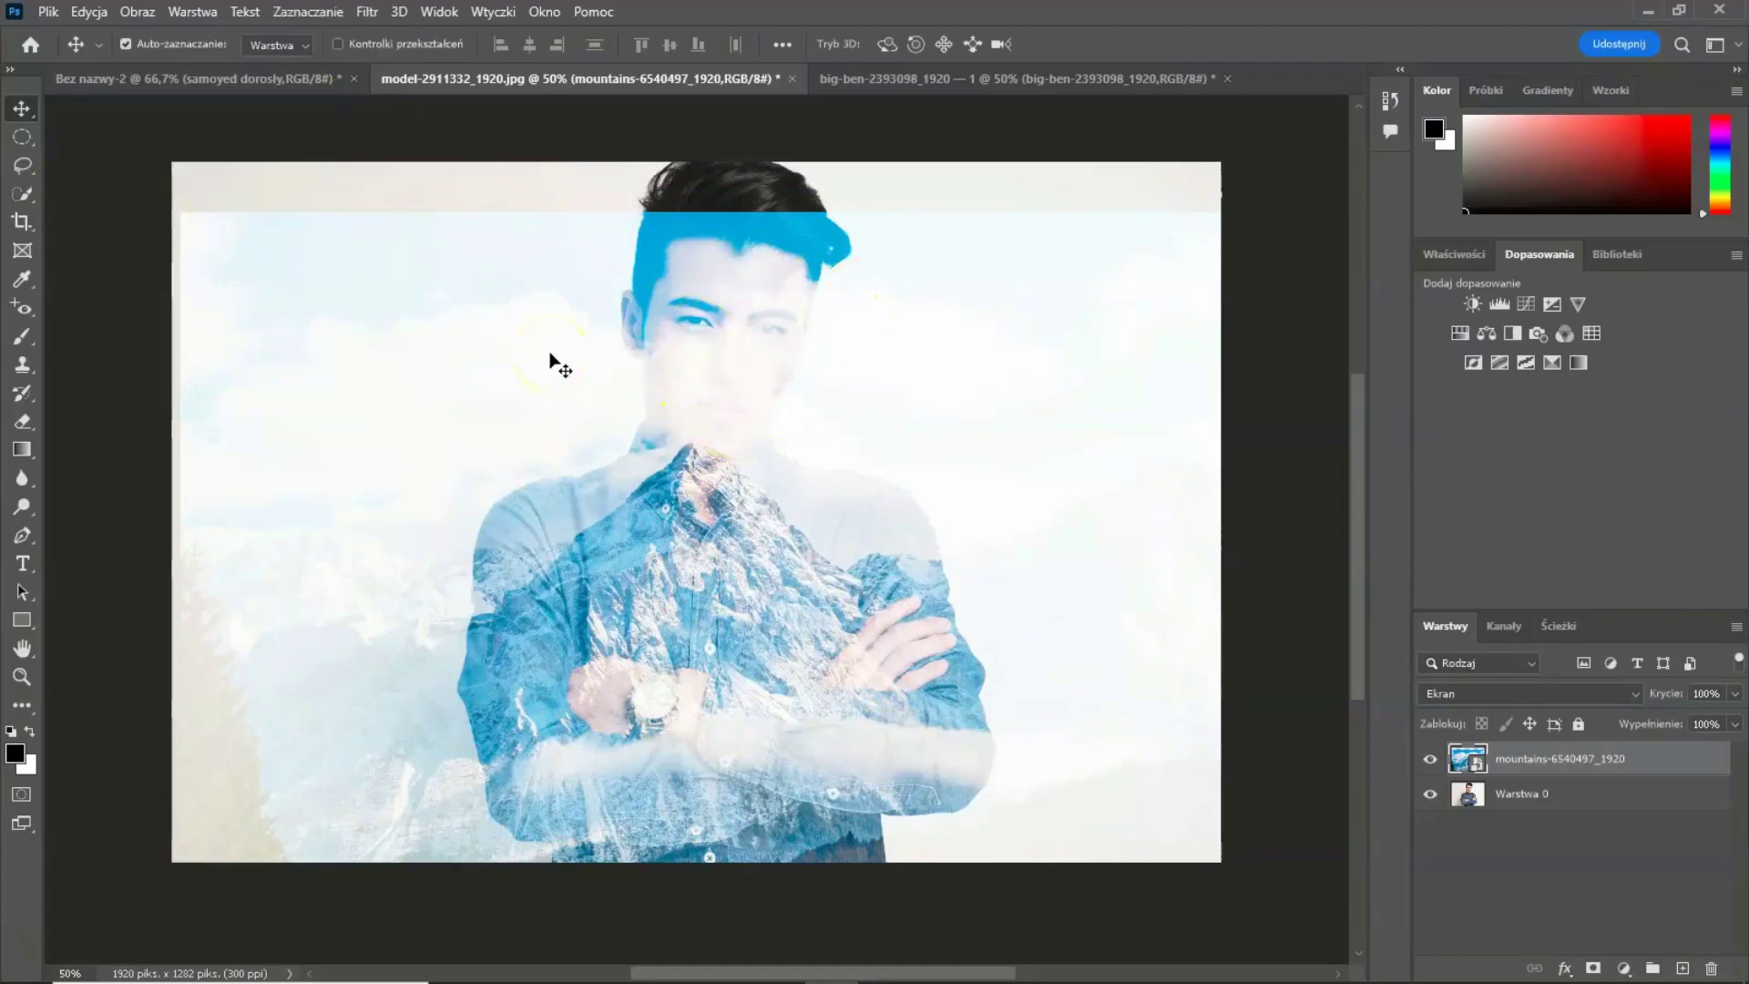
# Step: Scale the mountains layer to about 38.16%, shift it right, and commit the transform
pyautogui.press('ctrl')
pyautogui.hotkey('ctrl', 't')
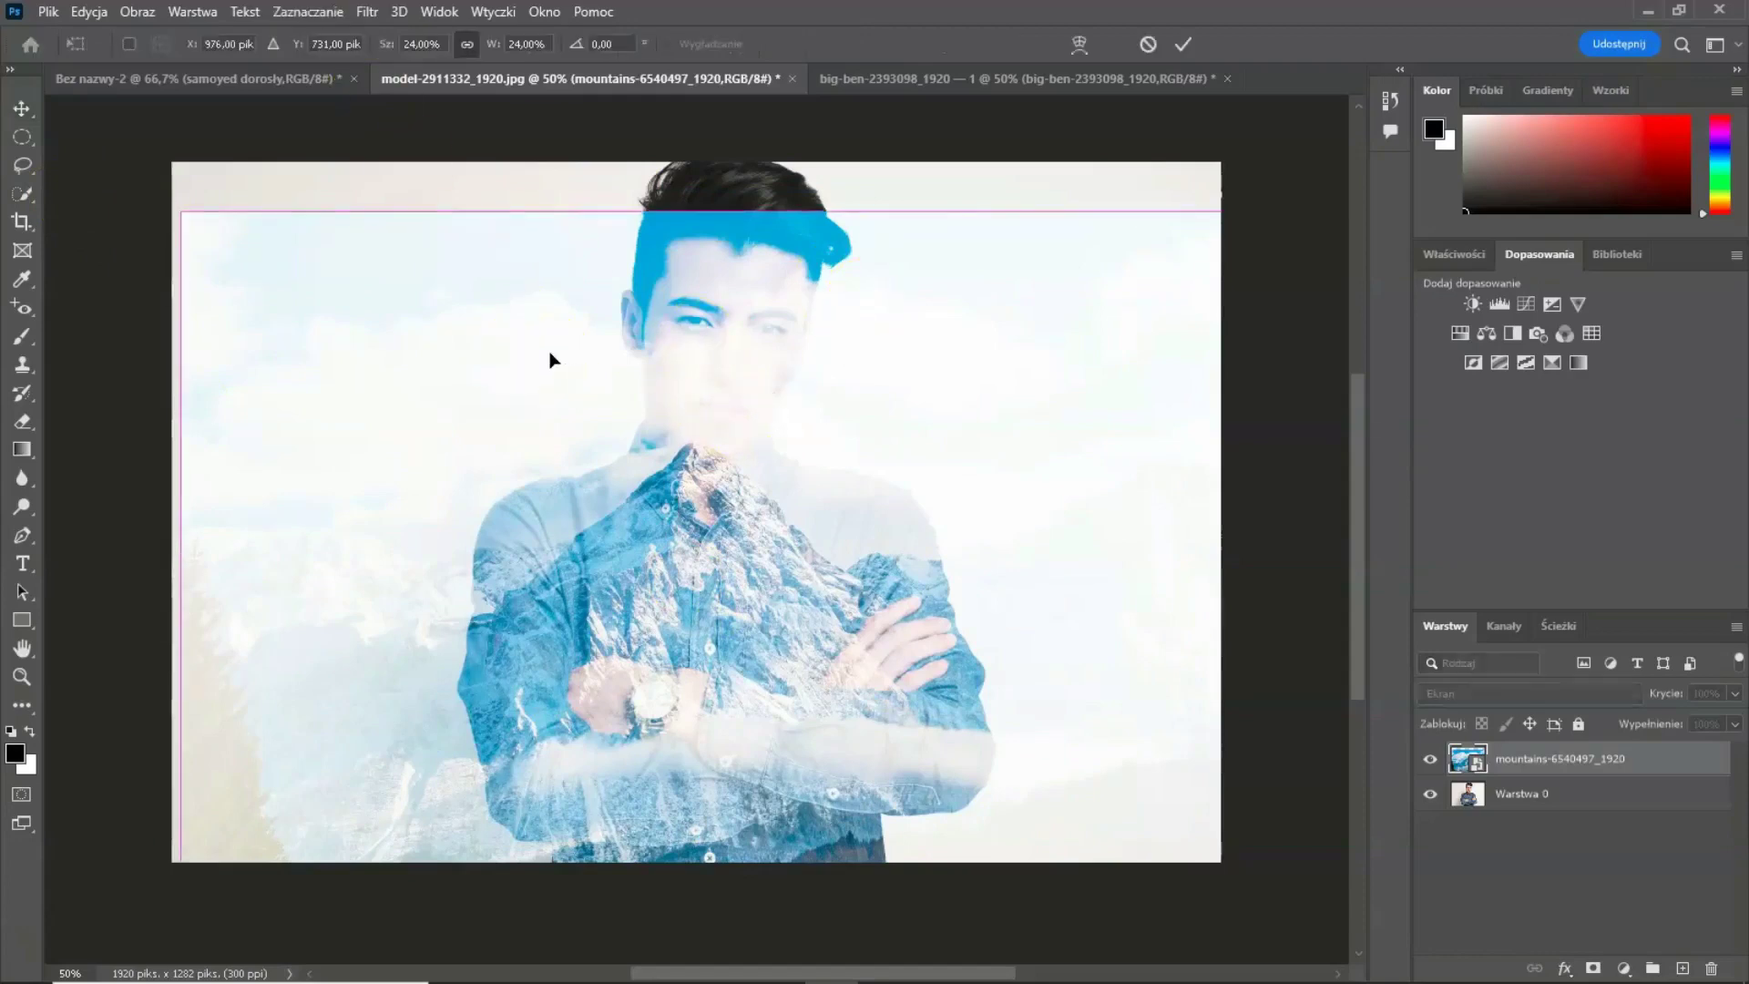
pyautogui.moveTo(179, 209); pyautogui.dragTo(9, 73)
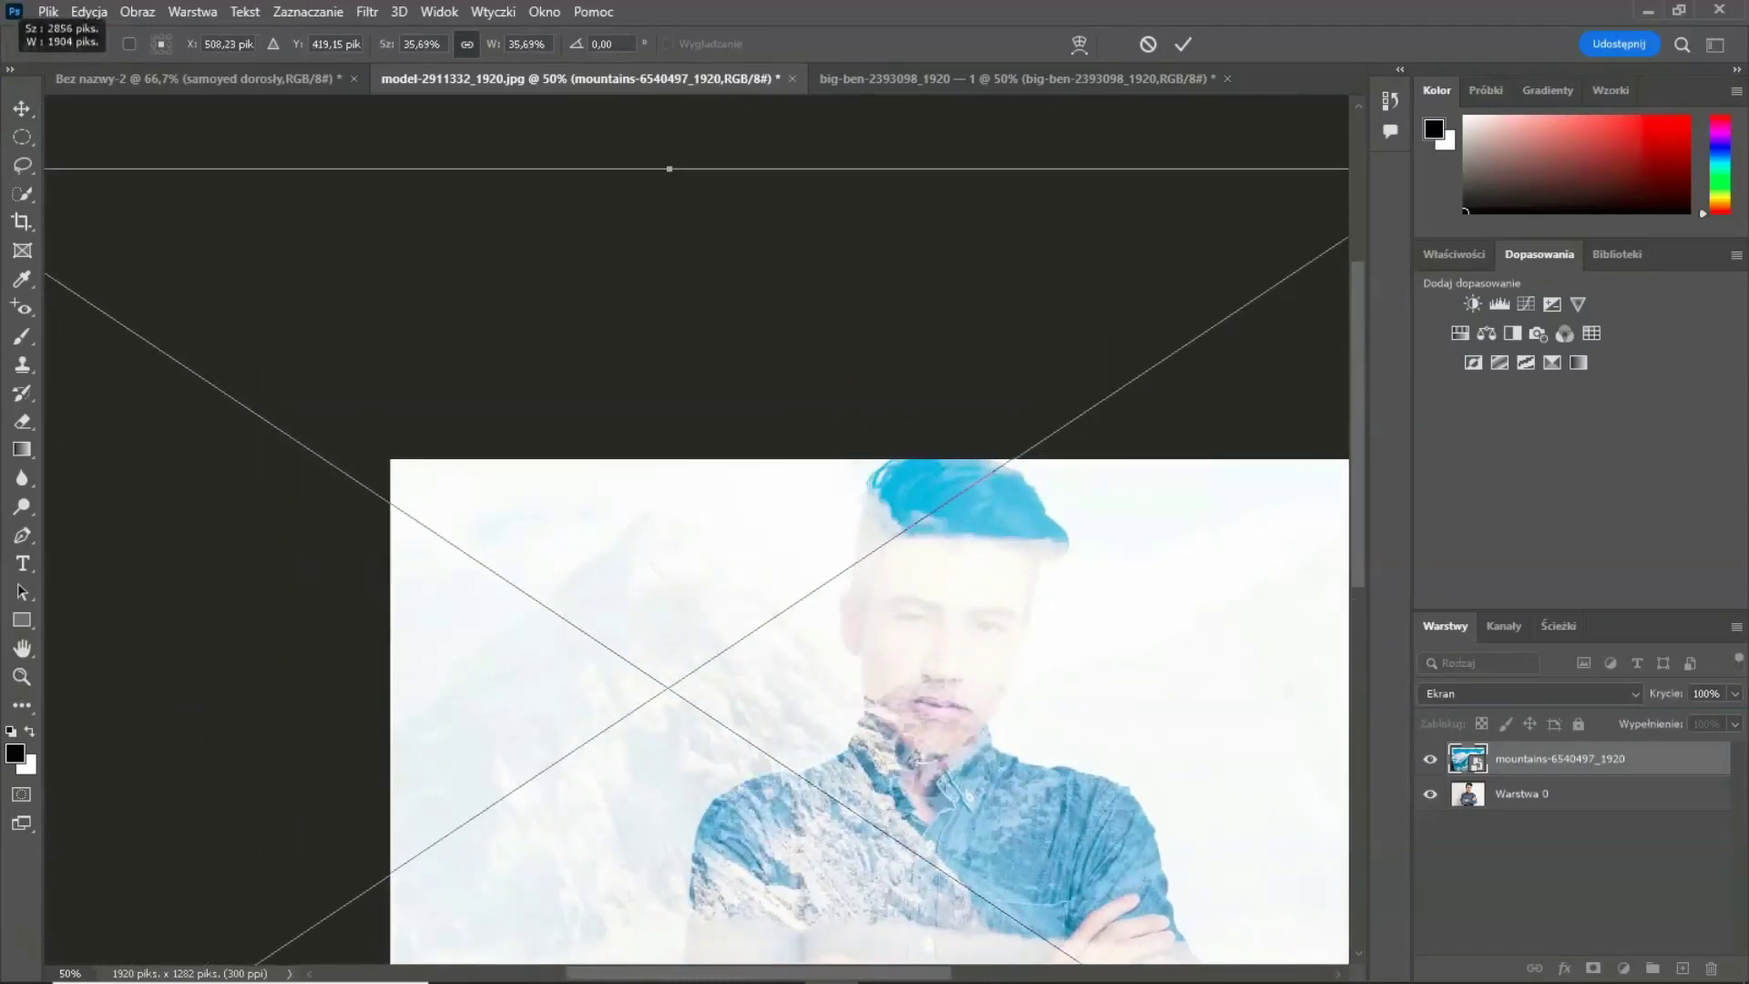
pyautogui.moveTo(9, 73); pyautogui.dragTo(9, 73)
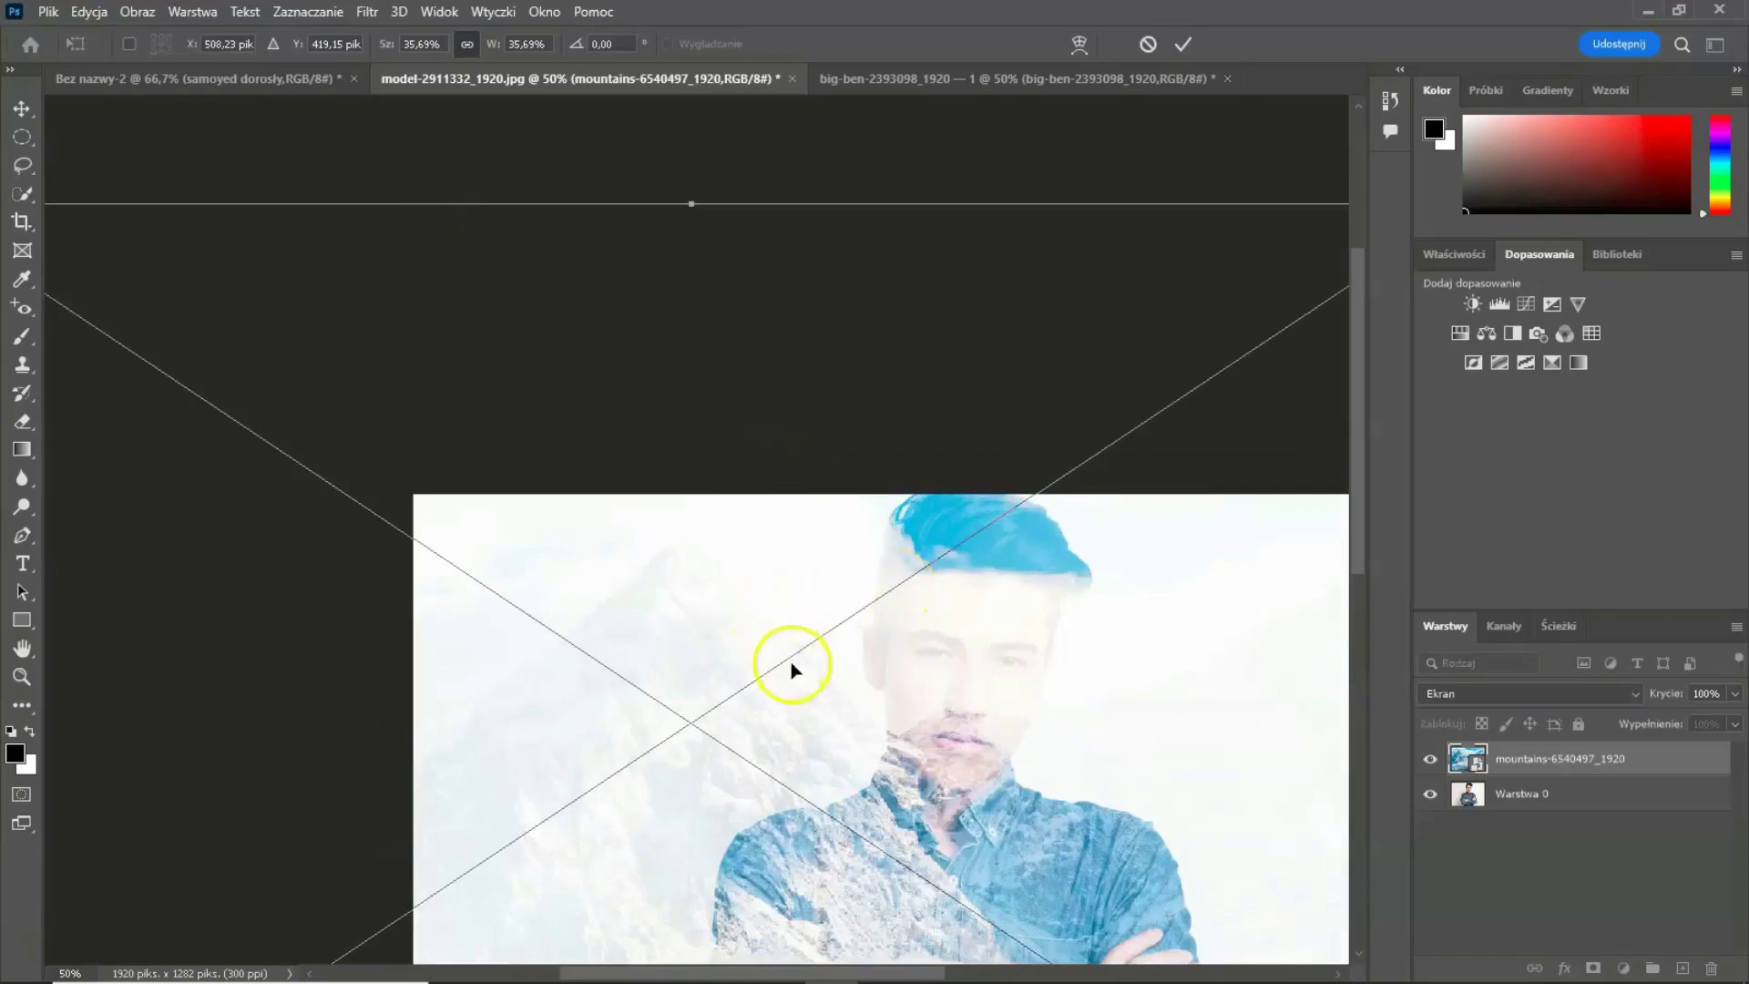
pyautogui.scroll(-3, 792, 675)
pyautogui.scroll(-2, 792, 675)
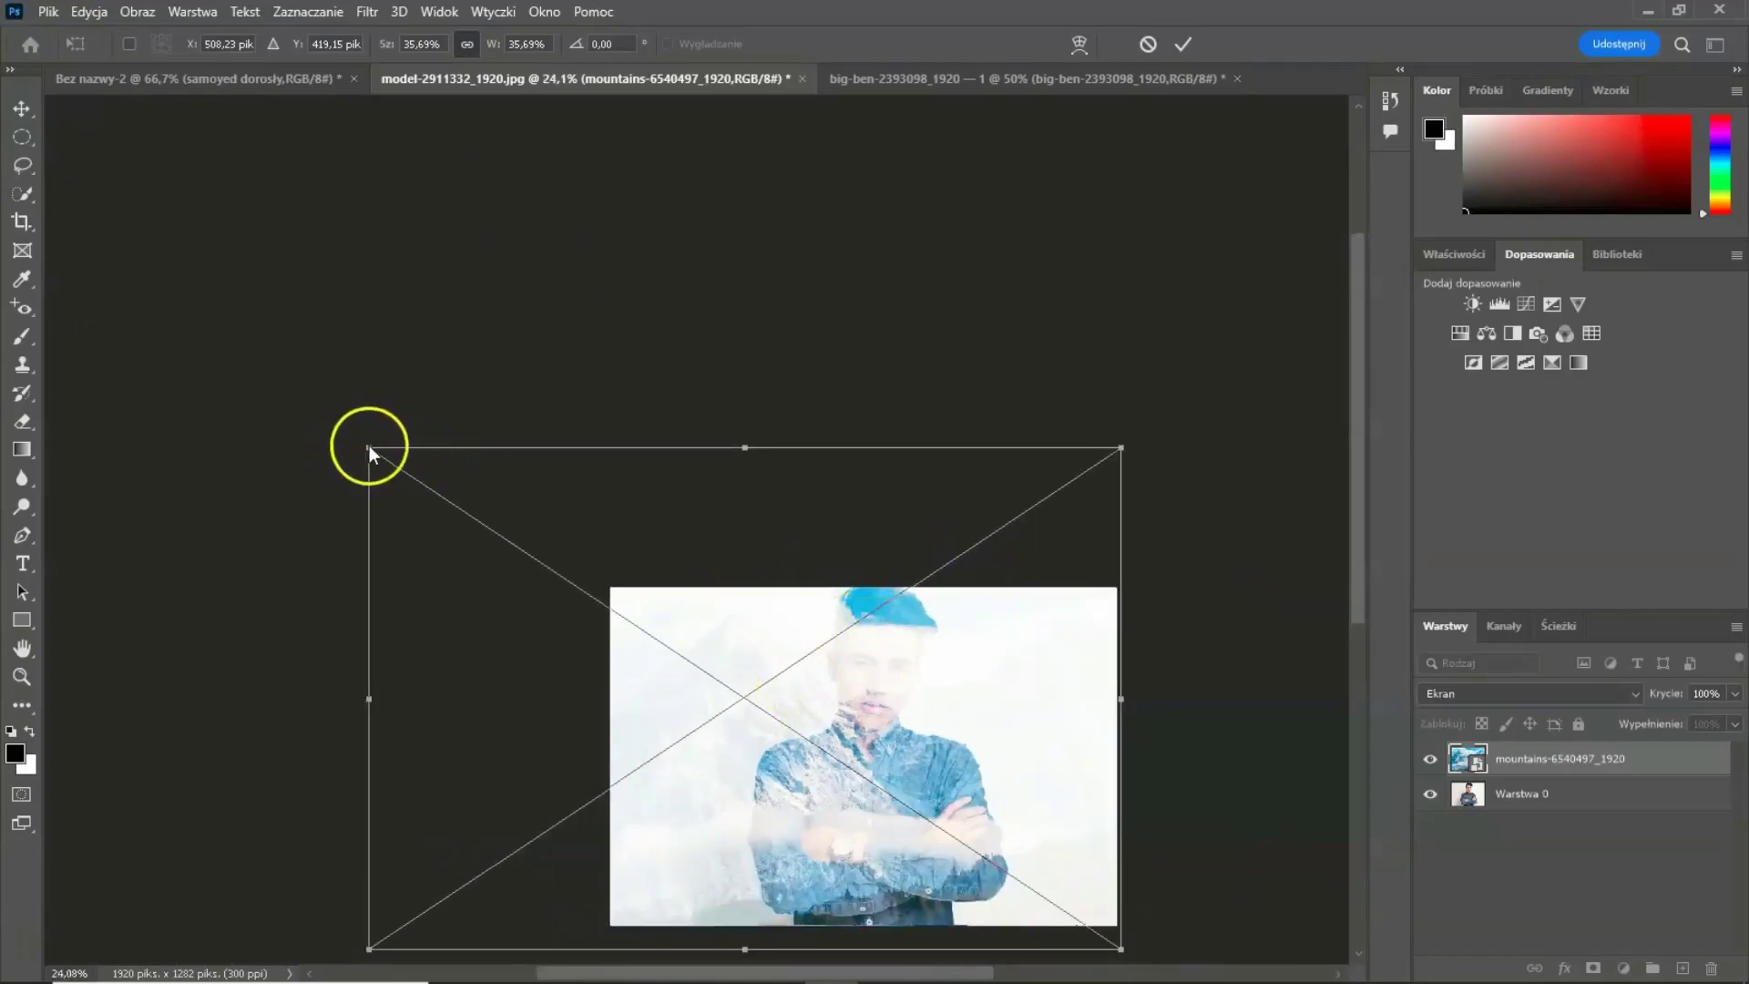
pyautogui.moveTo(367, 446); pyautogui.dragTo(317, 410)
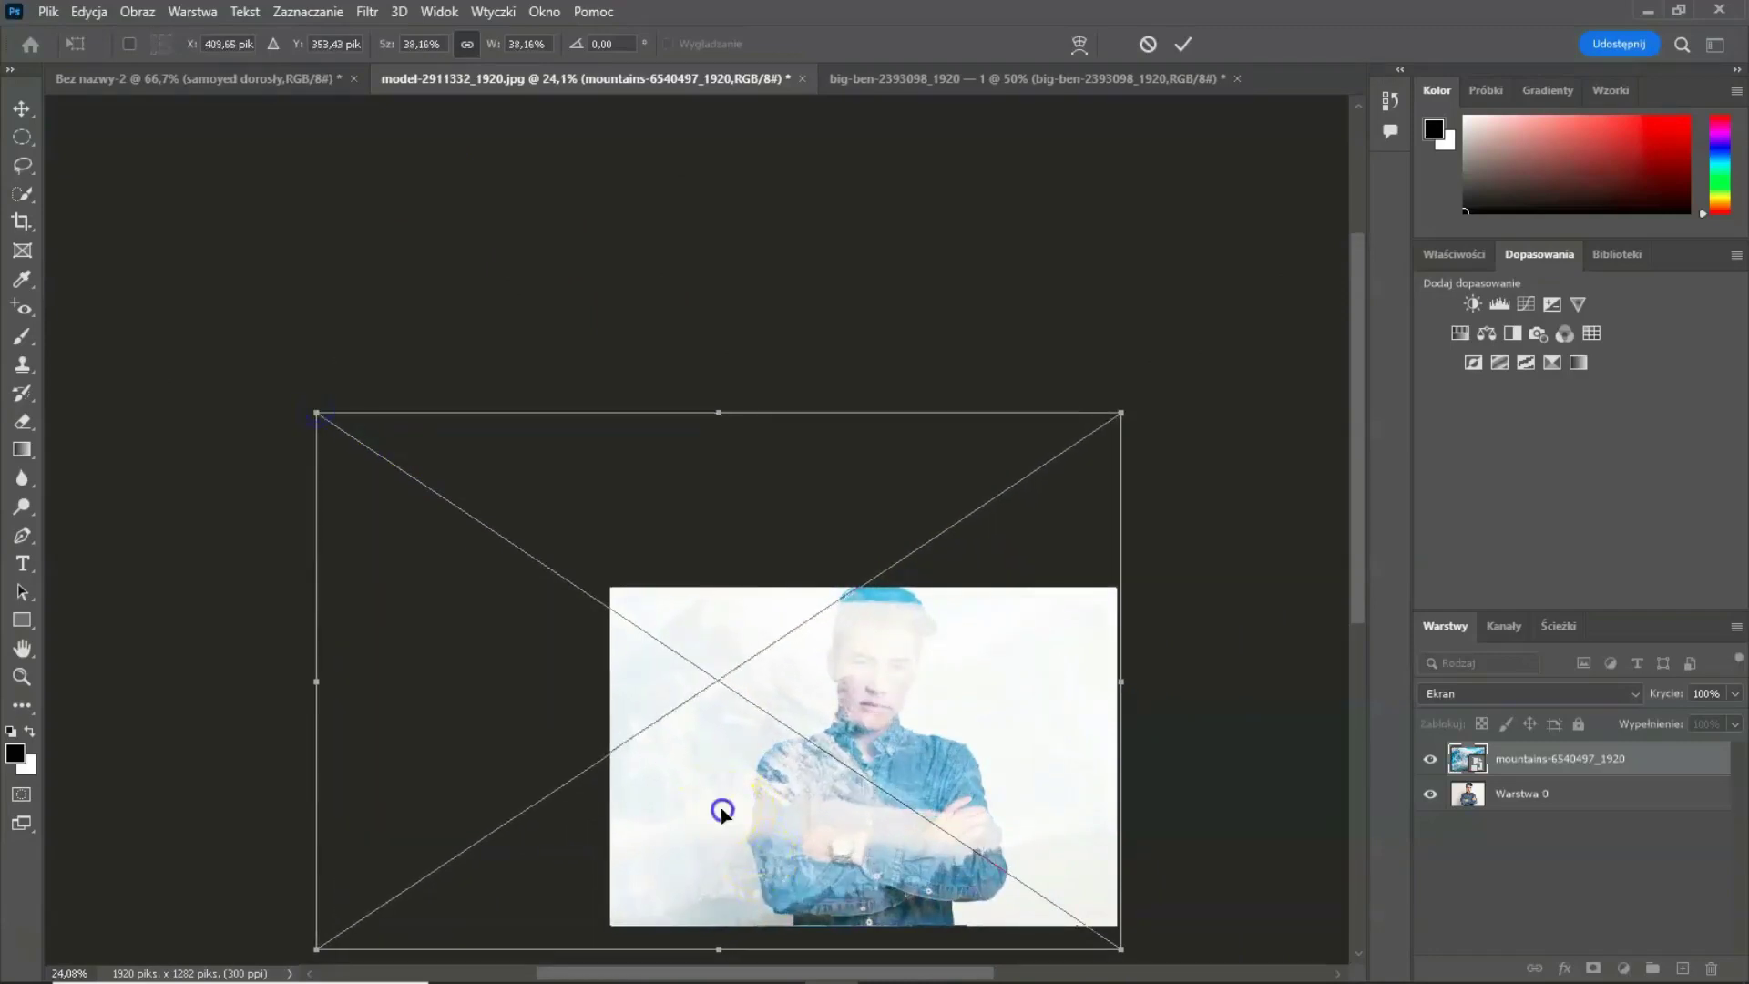
pyautogui.moveTo(722, 809); pyautogui.dragTo(893, 809)
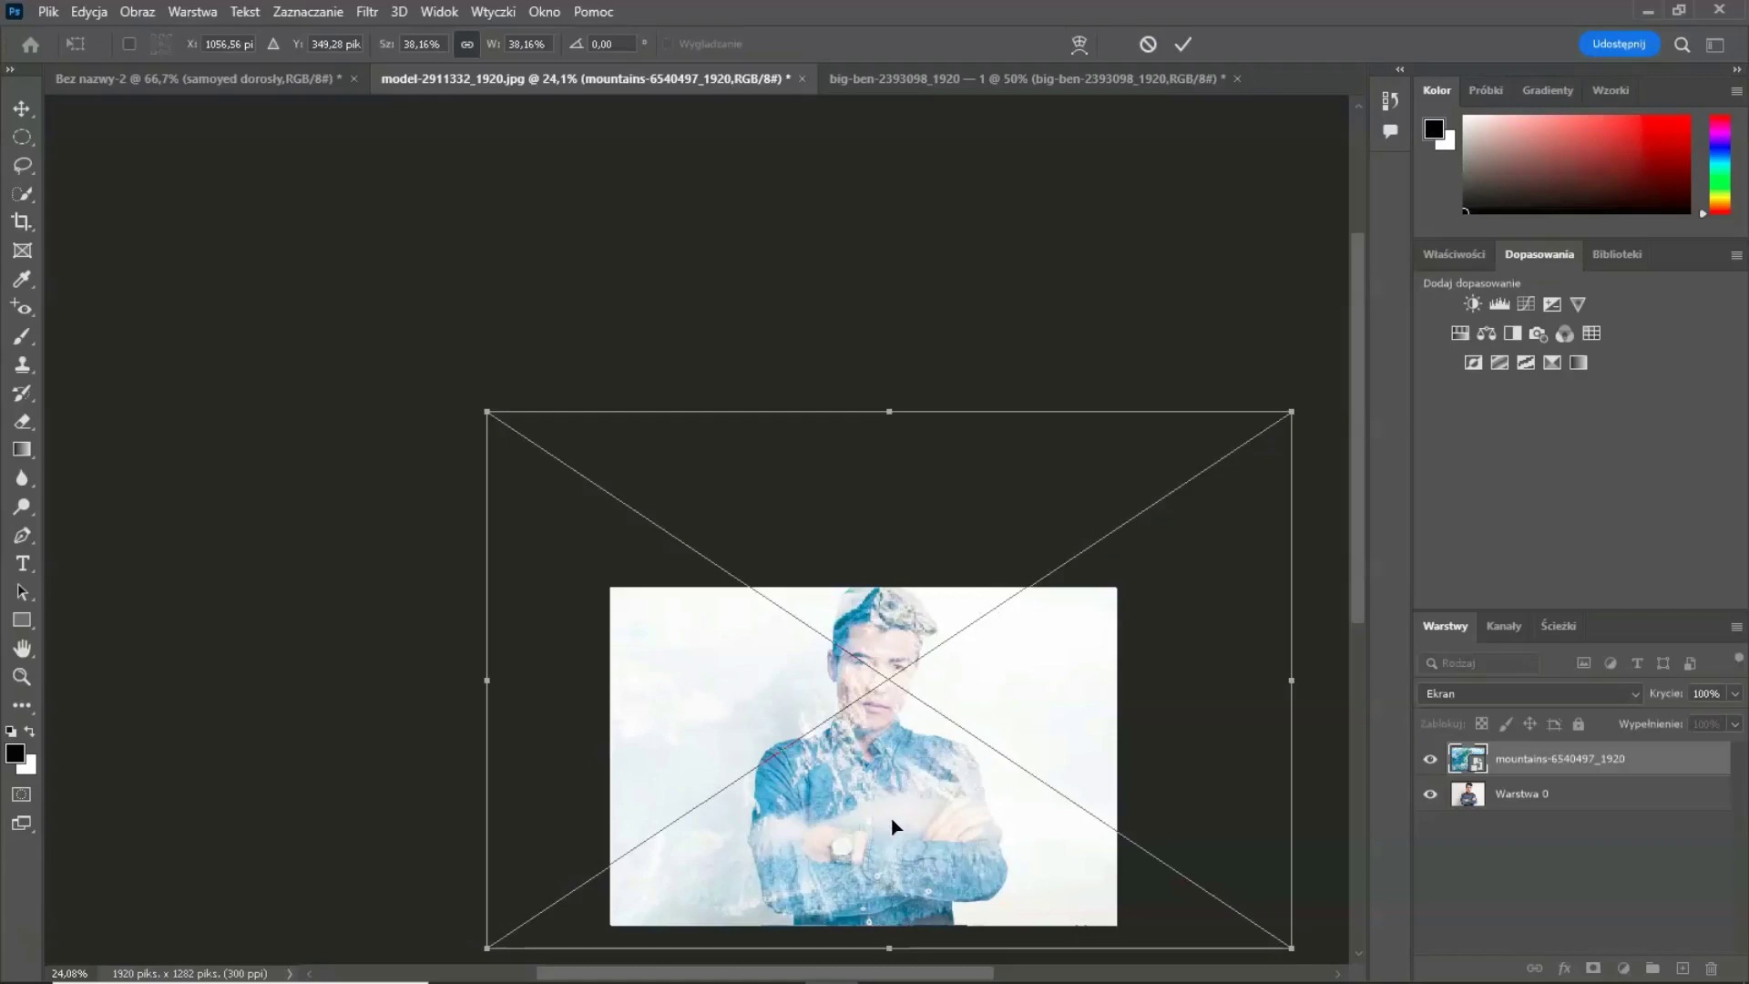
pyautogui.press('Return')
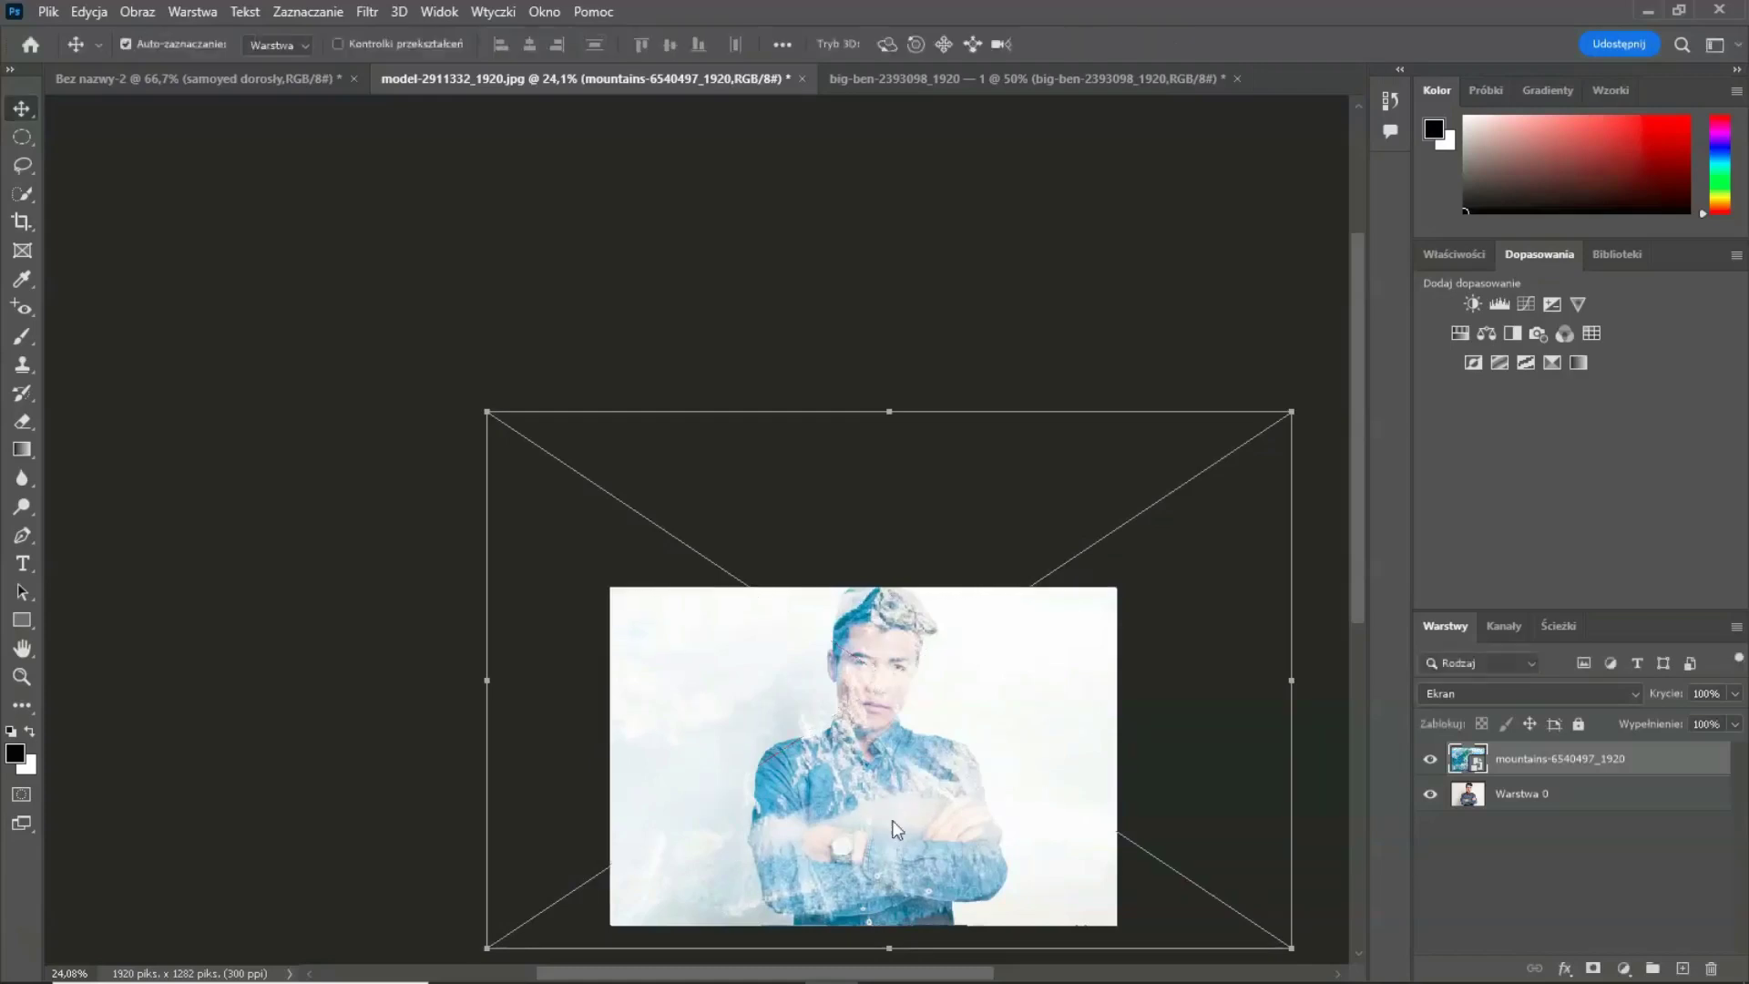
pyautogui.scroll(5, 891, 818)
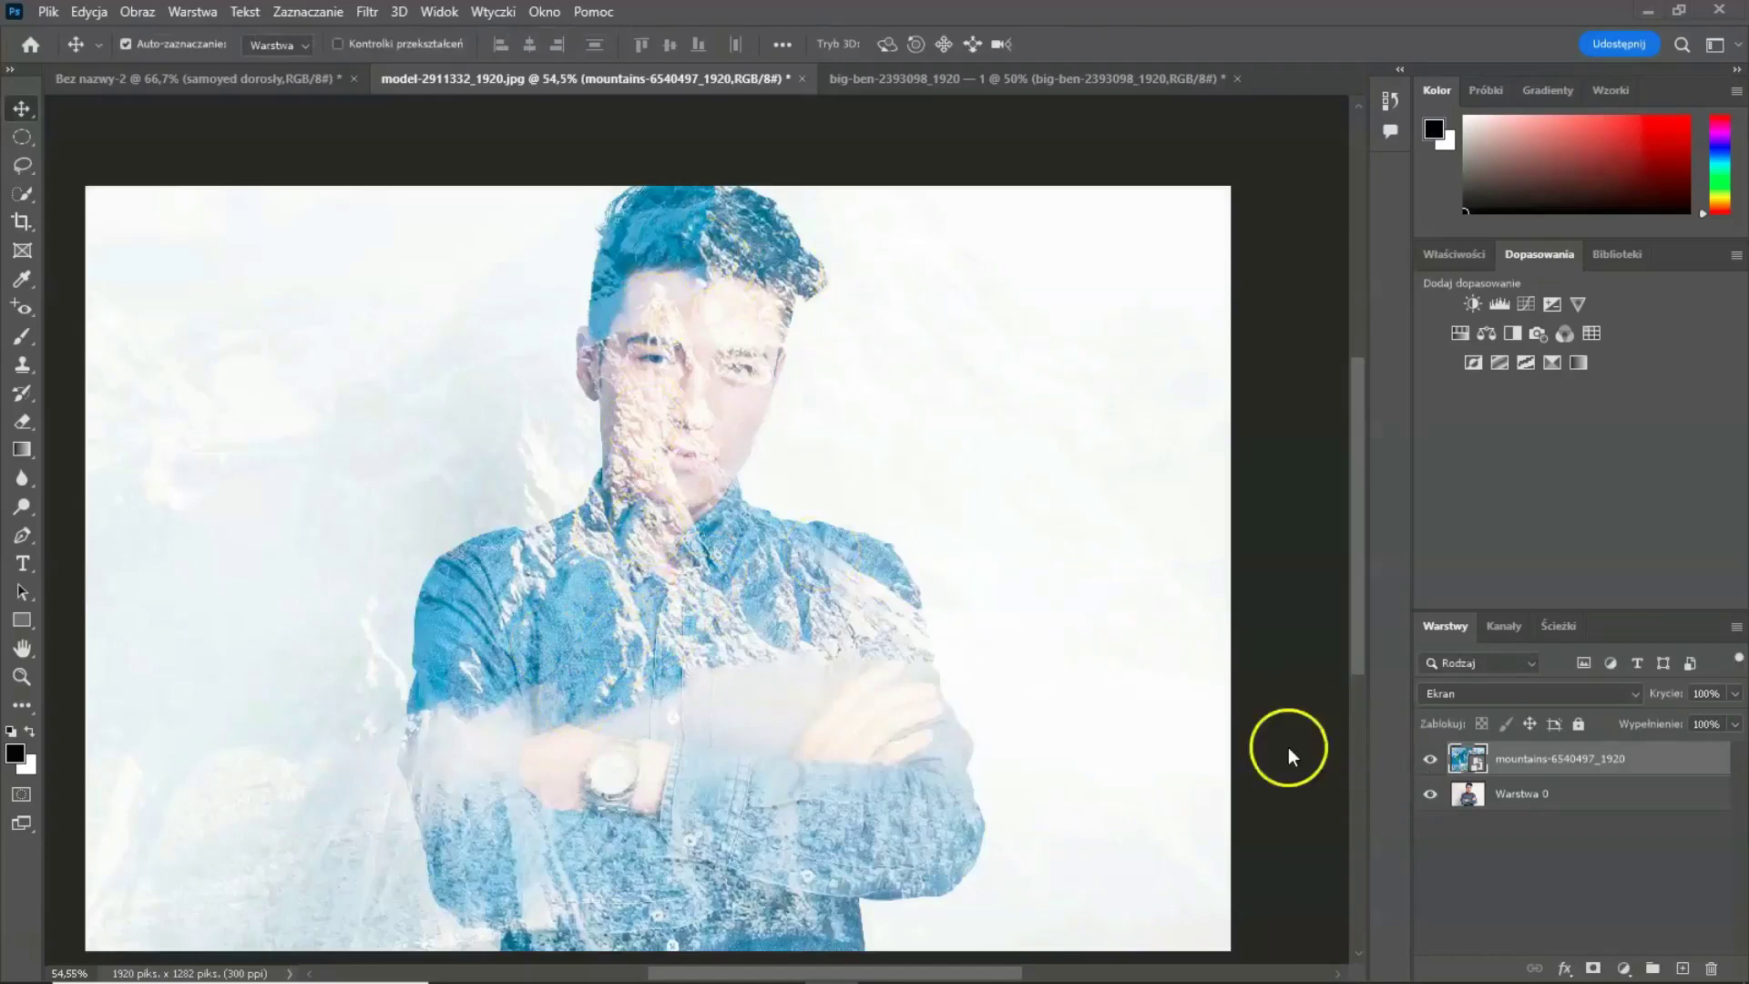
# Step: Add a layer mask to the mountains layer and paint the peaks out of the left background
pyautogui.click(23, 338)
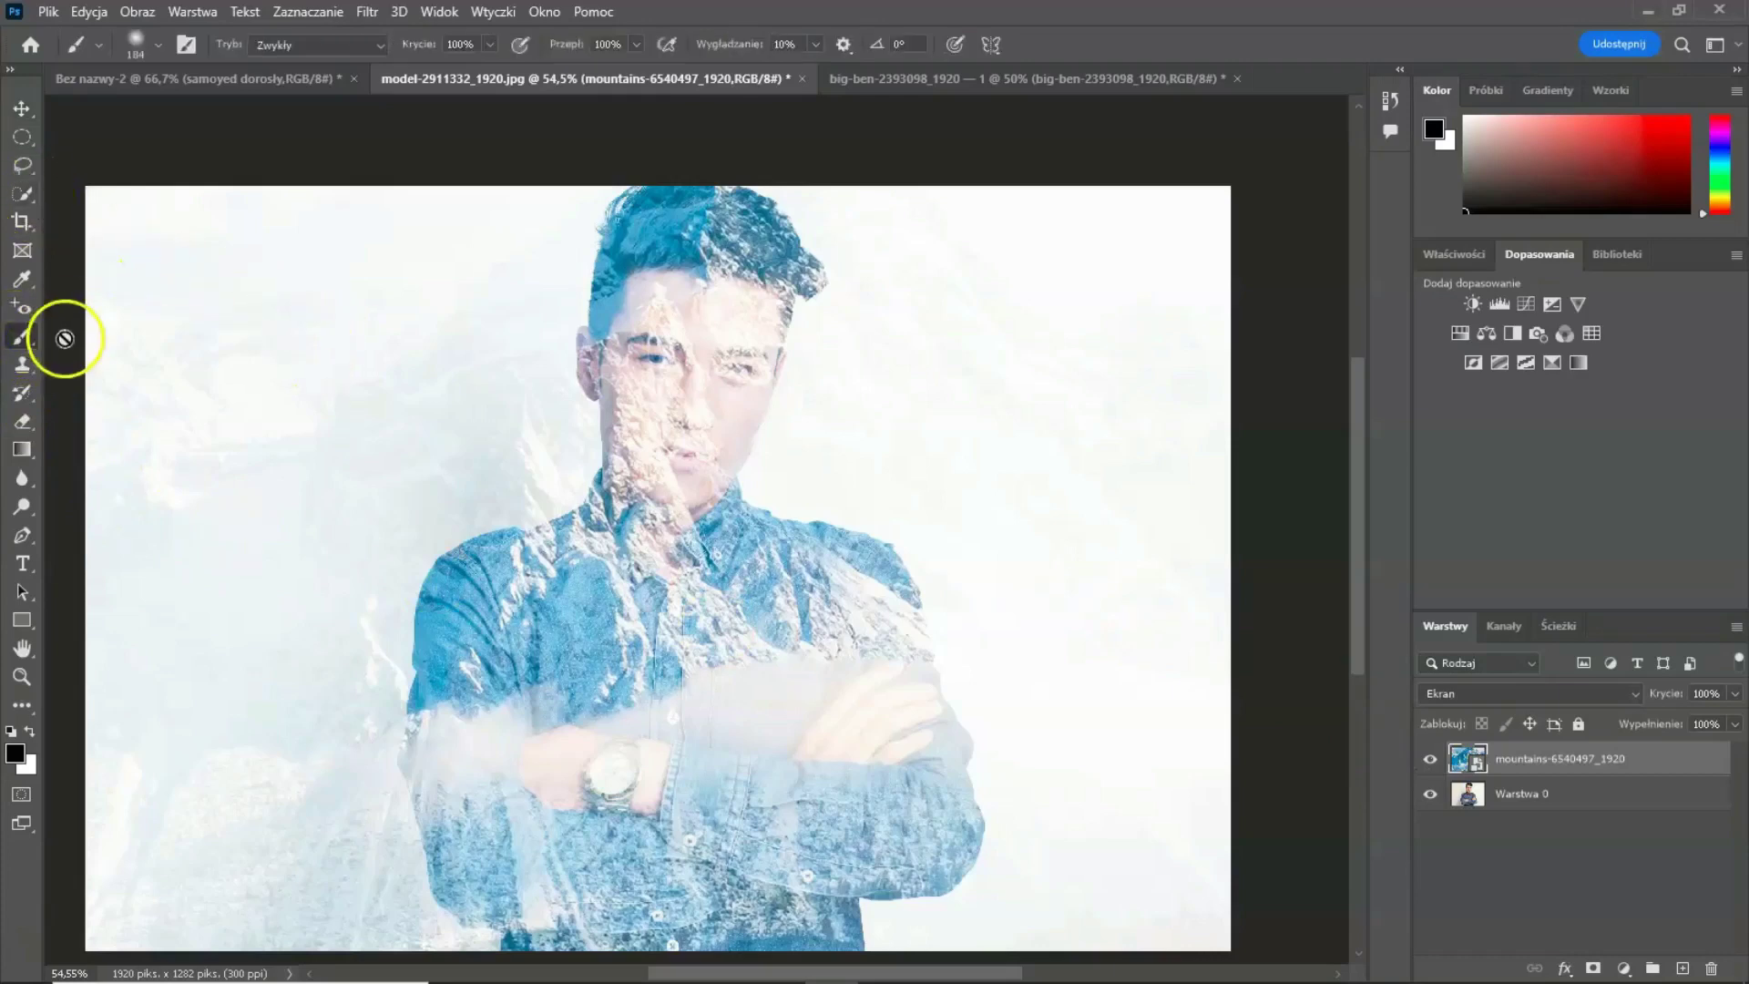
pyautogui.click(1593, 969)
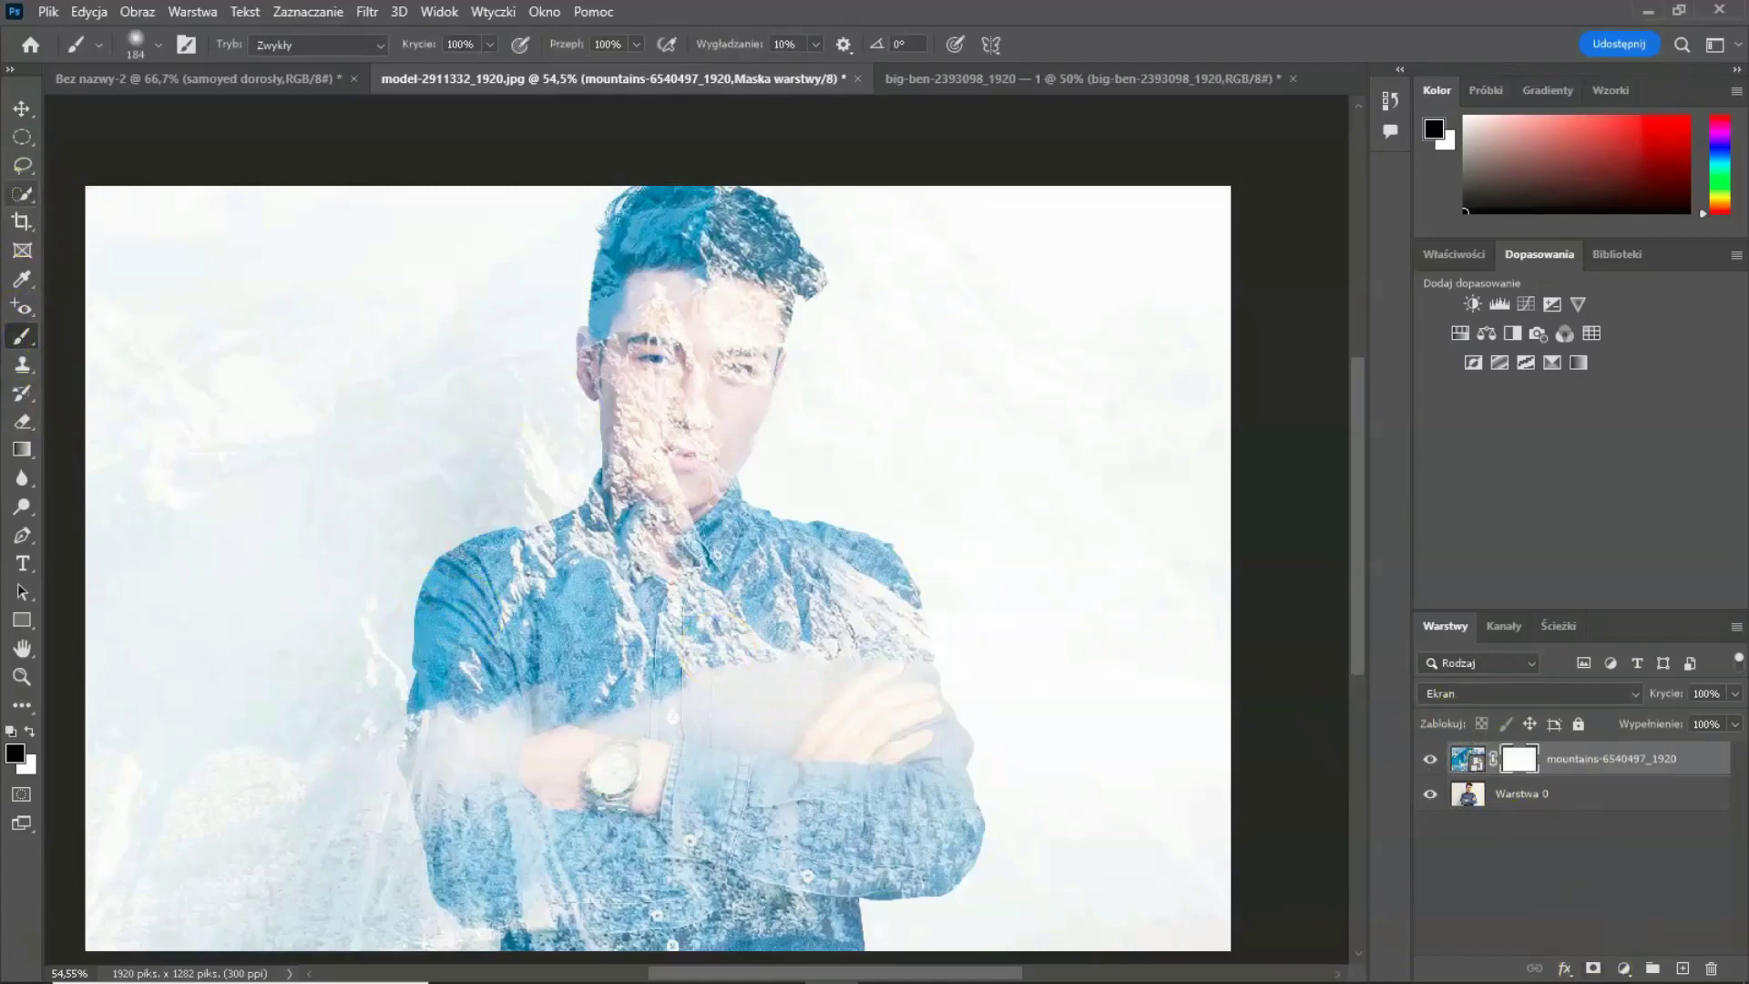
pyautogui.moveTo(194, 339)
pyautogui.mouseDown()
pyautogui.moveTo(101, 492)
pyautogui.moveTo(215, 362)
pyautogui.moveTo(375, 234)
pyautogui.moveTo(461, 243)
pyautogui.moveTo(504, 206)
pyautogui.moveTo(551, 218)
pyautogui.mouseUp()
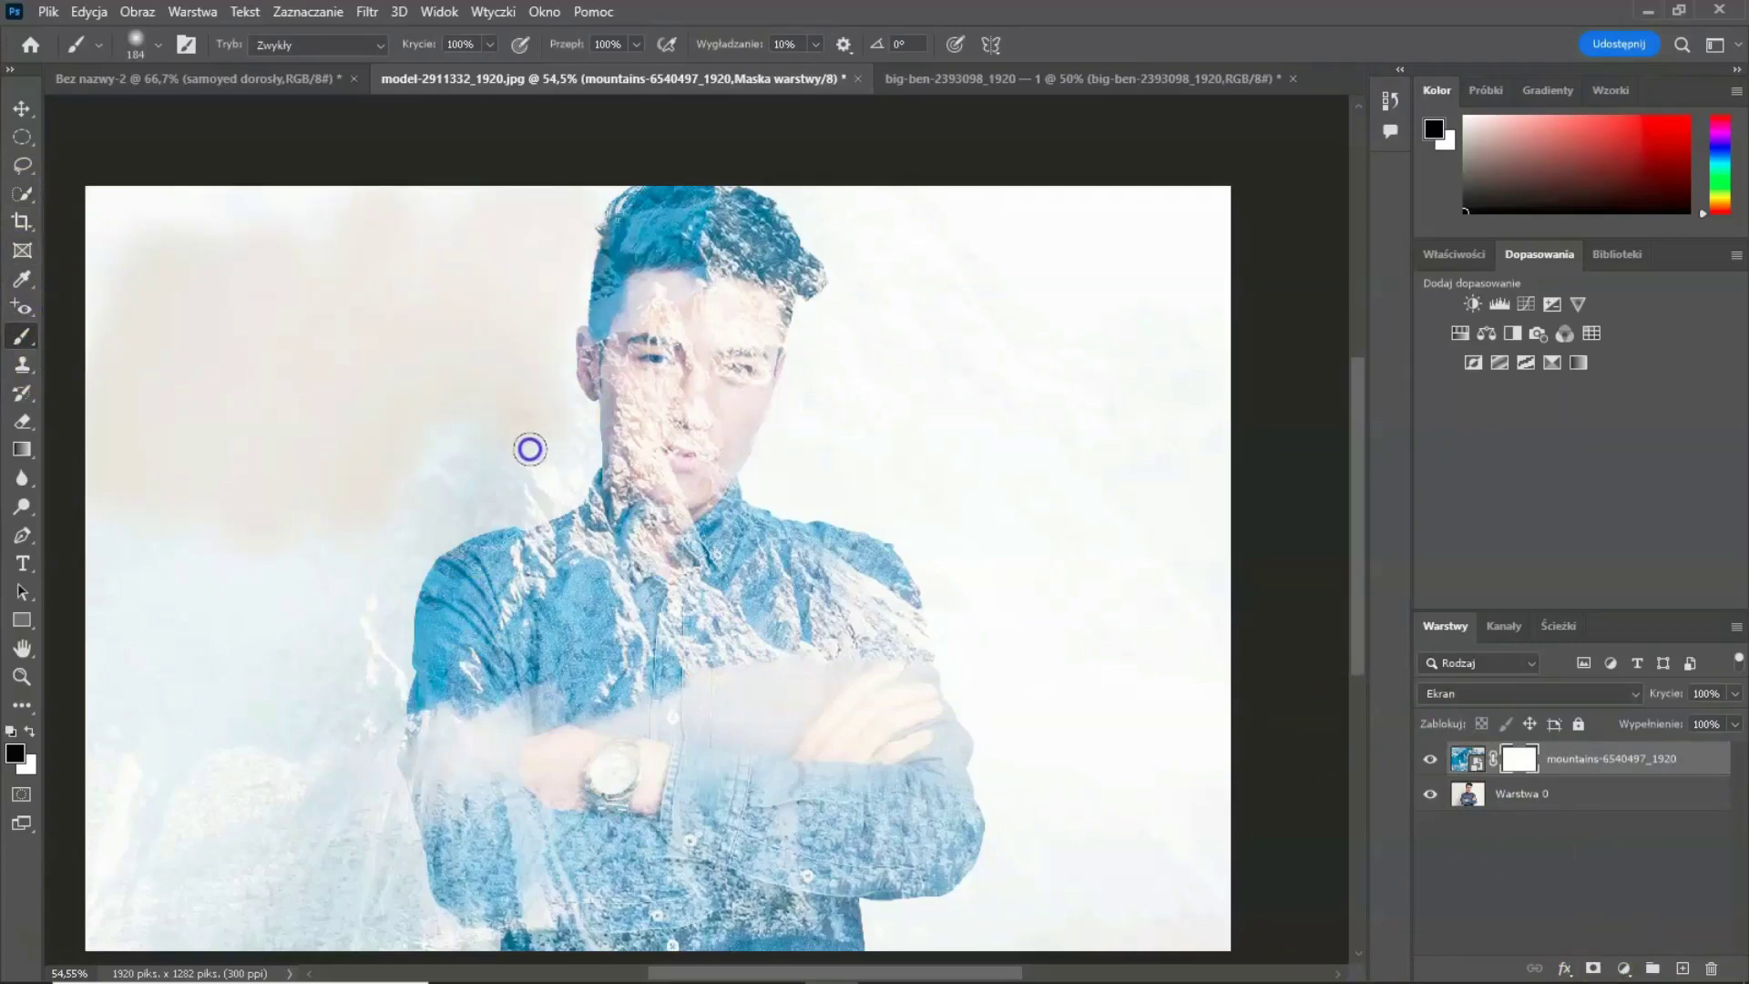
pyautogui.moveTo(528, 450)
pyautogui.mouseDown()
pyautogui.moveTo(507, 484)
pyautogui.moveTo(438, 484)
pyautogui.mouseUp()
pyautogui.moveTo(359, 558)
pyautogui.mouseDown()
pyautogui.moveTo(328, 652)
pyautogui.moveTo(339, 613)
pyautogui.moveTo(337, 784)
pyautogui.moveTo(193, 553)
pyautogui.mouseUp()
pyautogui.moveTo(196, 792); pyautogui.dragTo(301, 938)
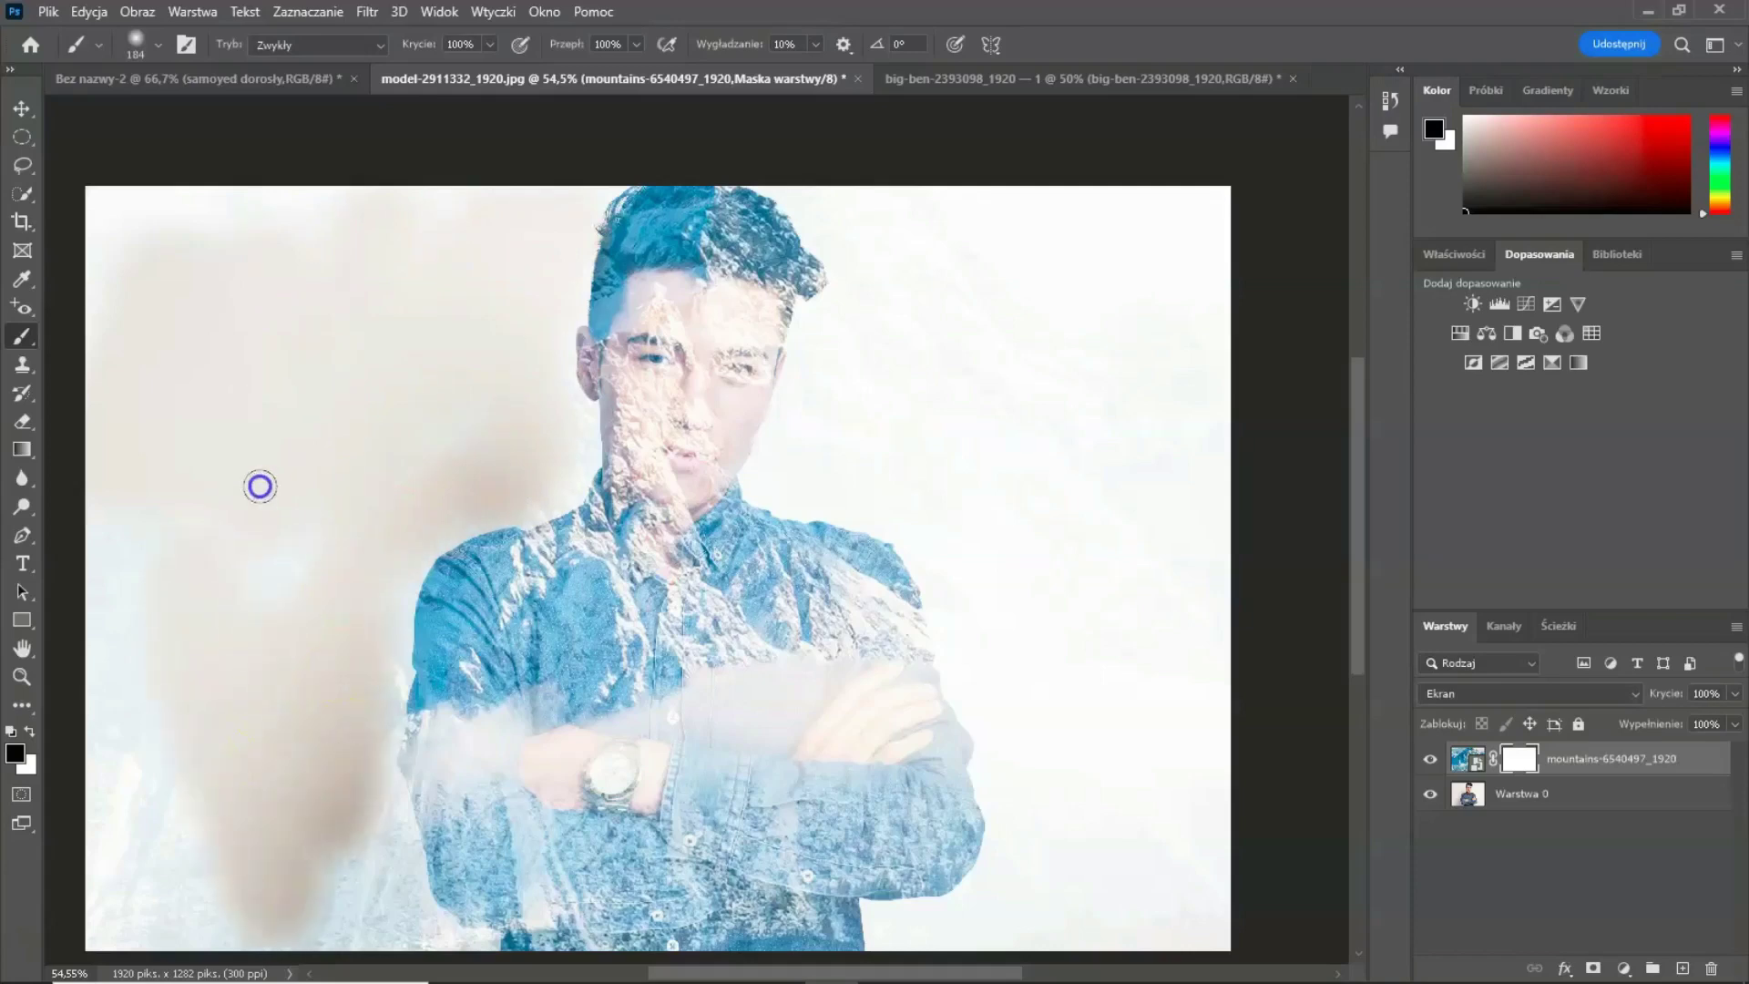
pyautogui.moveTo(182, 874); pyautogui.dragTo(113, 729)
pyautogui.moveTo(127, 920)
pyautogui.mouseDown()
pyautogui.moveTo(277, 878)
pyautogui.moveTo(389, 937)
pyautogui.moveTo(335, 808)
pyautogui.moveTo(359, 808)
pyautogui.moveTo(389, 902)
pyautogui.moveTo(418, 930)
pyautogui.moveTo(130, 929)
pyautogui.mouseUp()
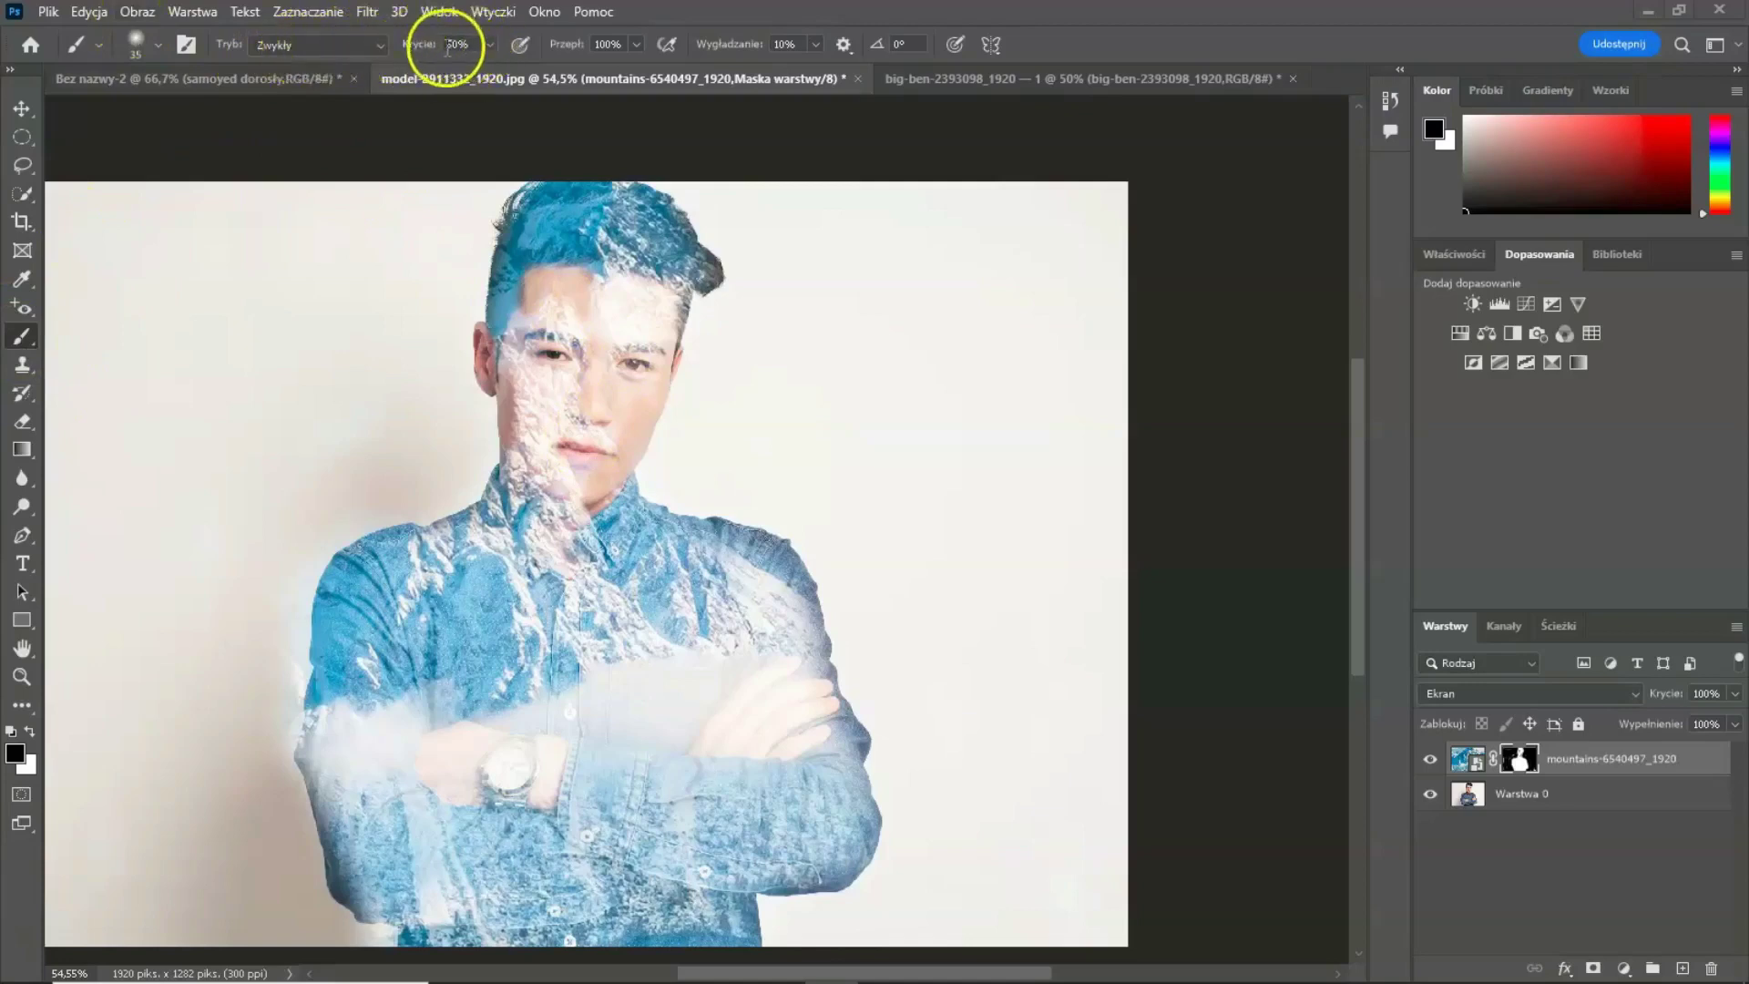
# Step: Fade the mountains over the forehead, cheek and chin, and around the watch
pyautogui.moveTo(589, 319)
pyautogui.mouseDown()
pyautogui.moveTo(578, 306)
pyautogui.moveTo(620, 337)
pyautogui.mouseUp()
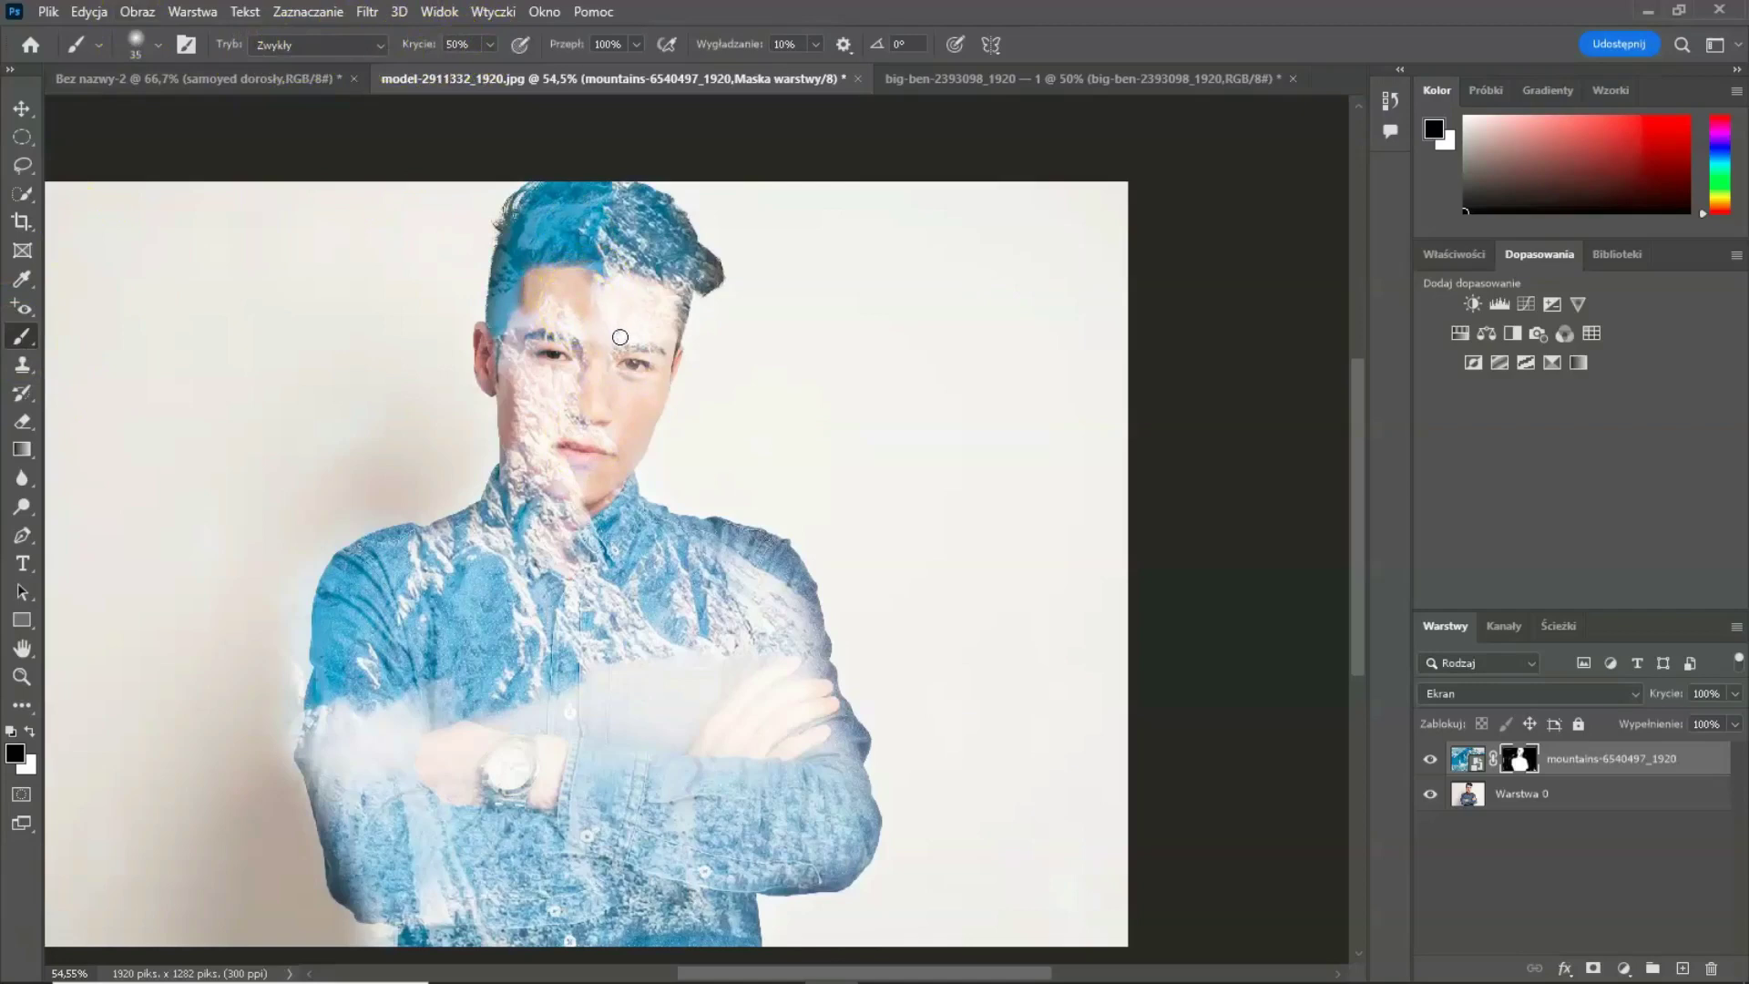
pyautogui.moveTo(625, 422); pyautogui.dragTo(519, 574)
pyautogui.moveTo(546, 752)
pyautogui.mouseDown()
pyautogui.moveTo(468, 784)
pyautogui.moveTo(465, 734)
pyautogui.moveTo(418, 738)
pyautogui.moveTo(492, 734)
pyautogui.moveTo(468, 777)
pyautogui.moveTo(437, 770)
pyautogui.moveTo(462, 790)
pyautogui.moveTo(726, 706)
pyautogui.moveTo(781, 664)
pyautogui.moveTo(702, 746)
pyautogui.moveTo(820, 687)
pyautogui.moveTo(734, 737)
pyautogui.moveTo(819, 695)
pyautogui.moveTo(780, 737)
pyautogui.moveTo(808, 729)
pyautogui.mouseUp()
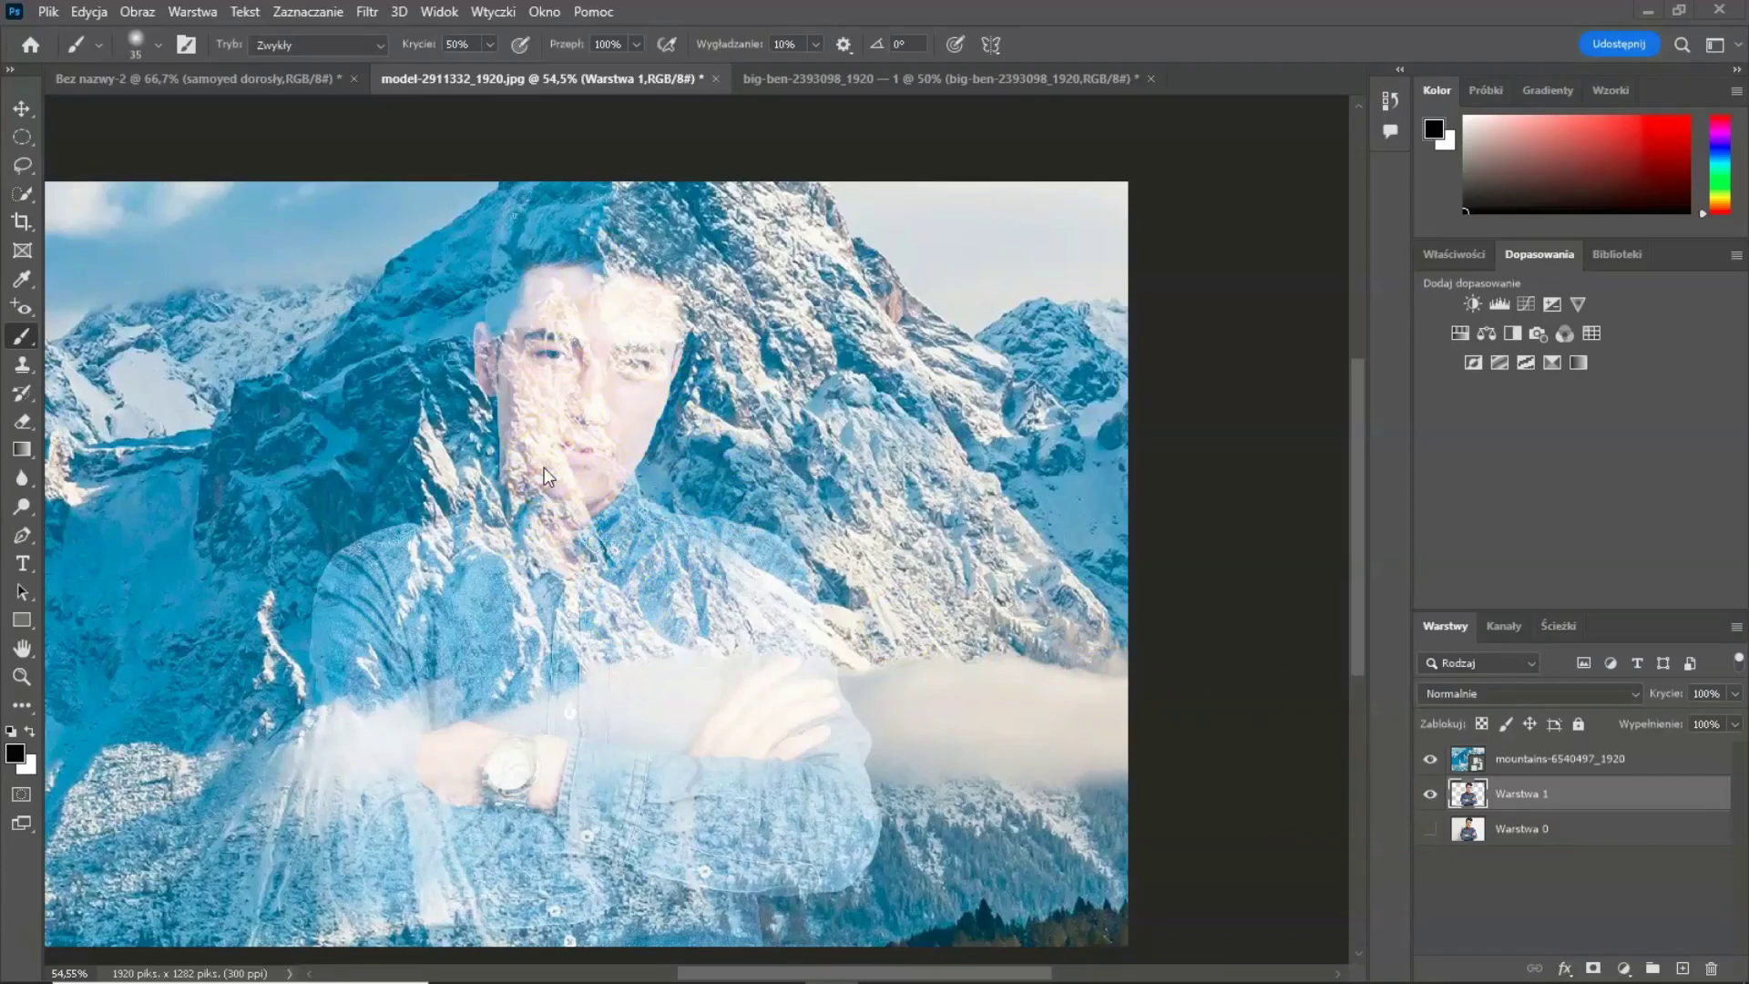
# Step: Show only the Warstwa 0 portrait layer, hiding Warstwa 1 and the mountains
pyautogui.click(1471, 831)
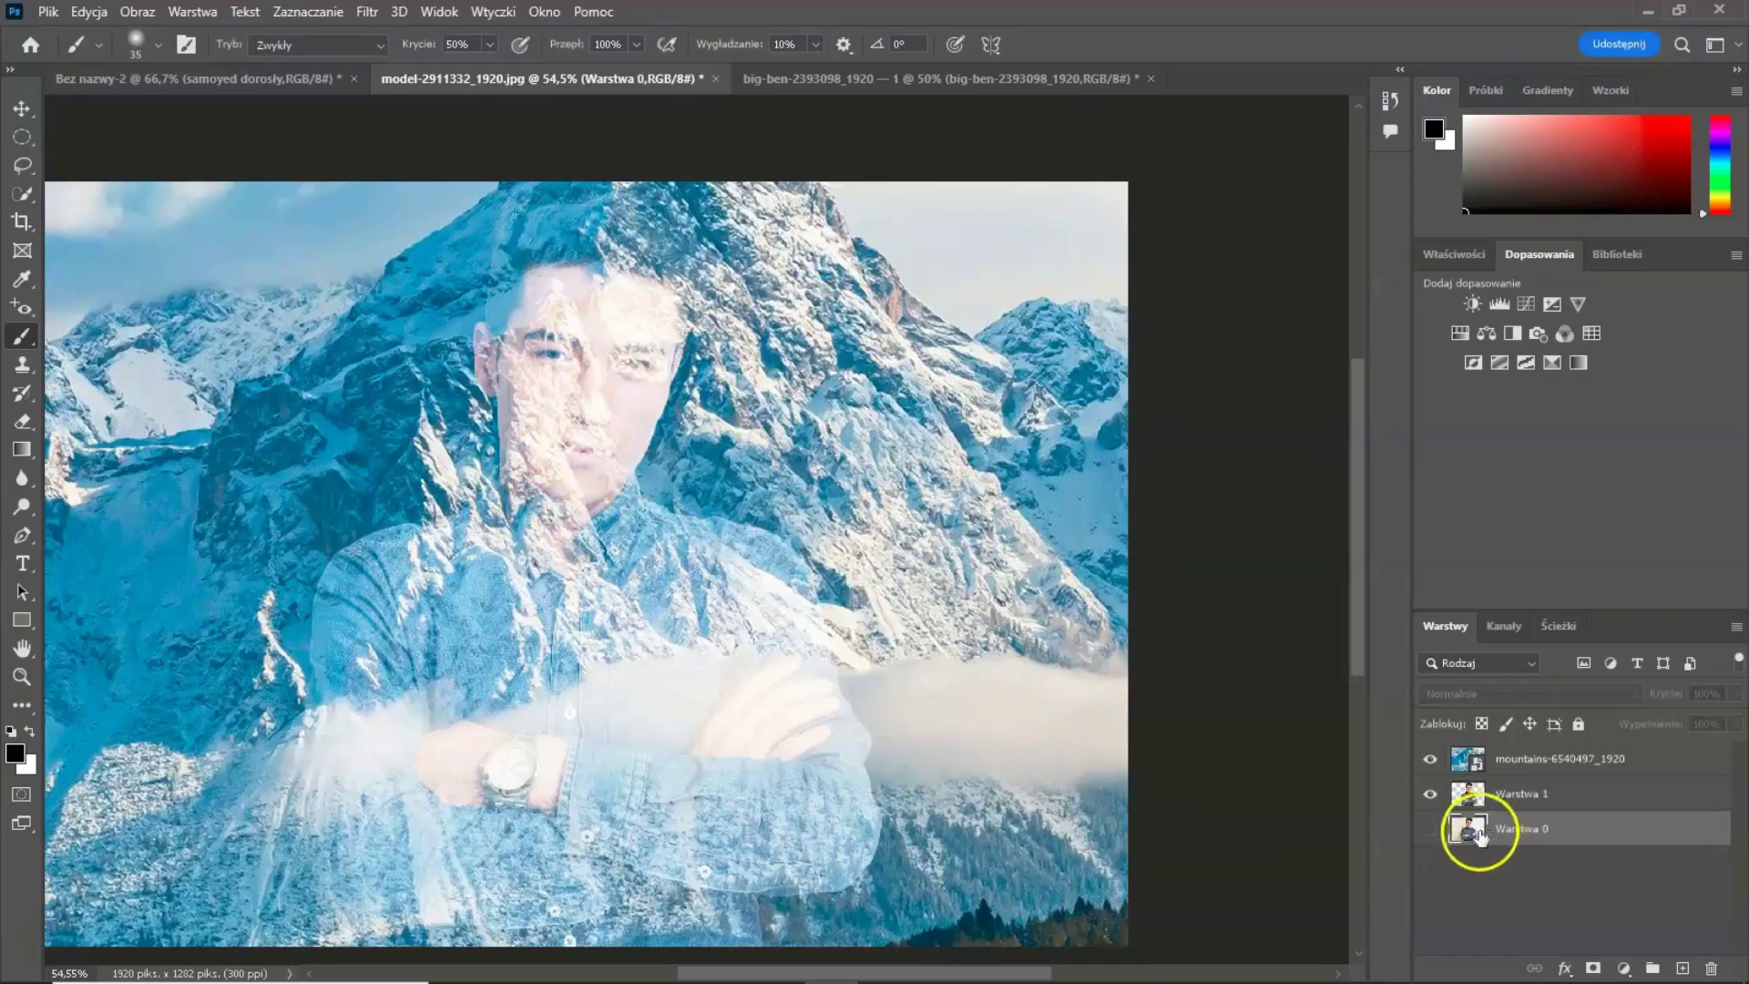
pyautogui.click(1429, 825)
pyautogui.click(1430, 792)
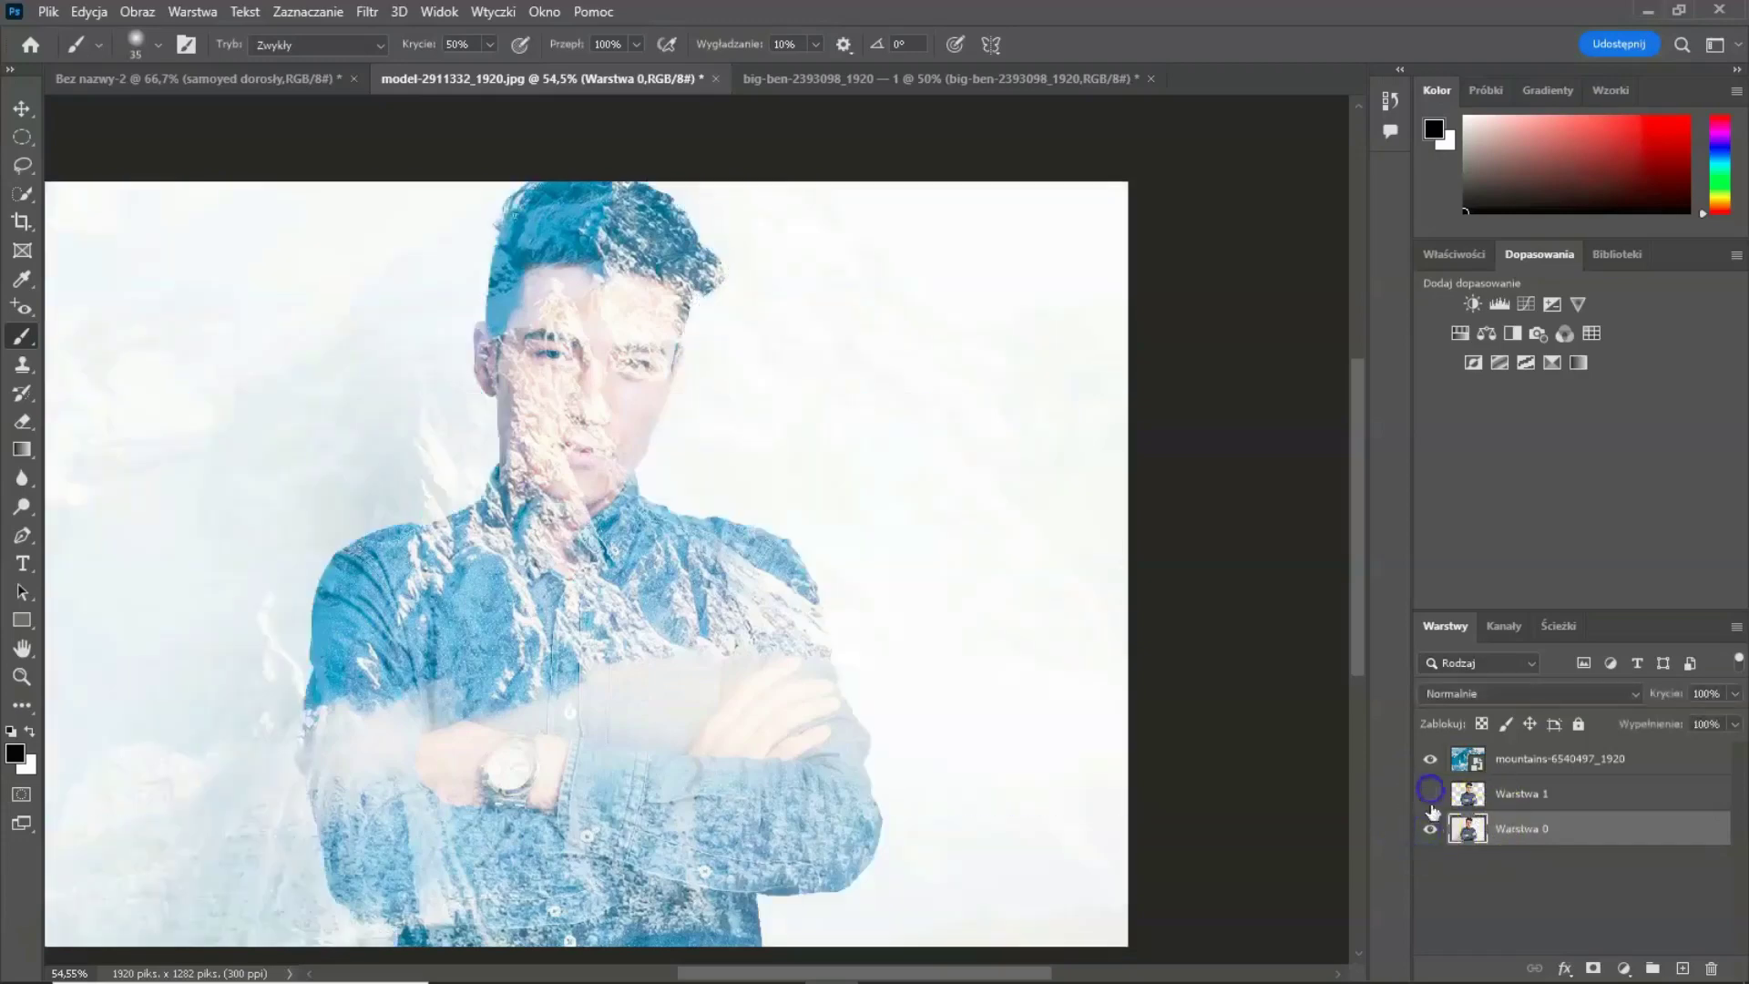
pyautogui.click(1430, 758)
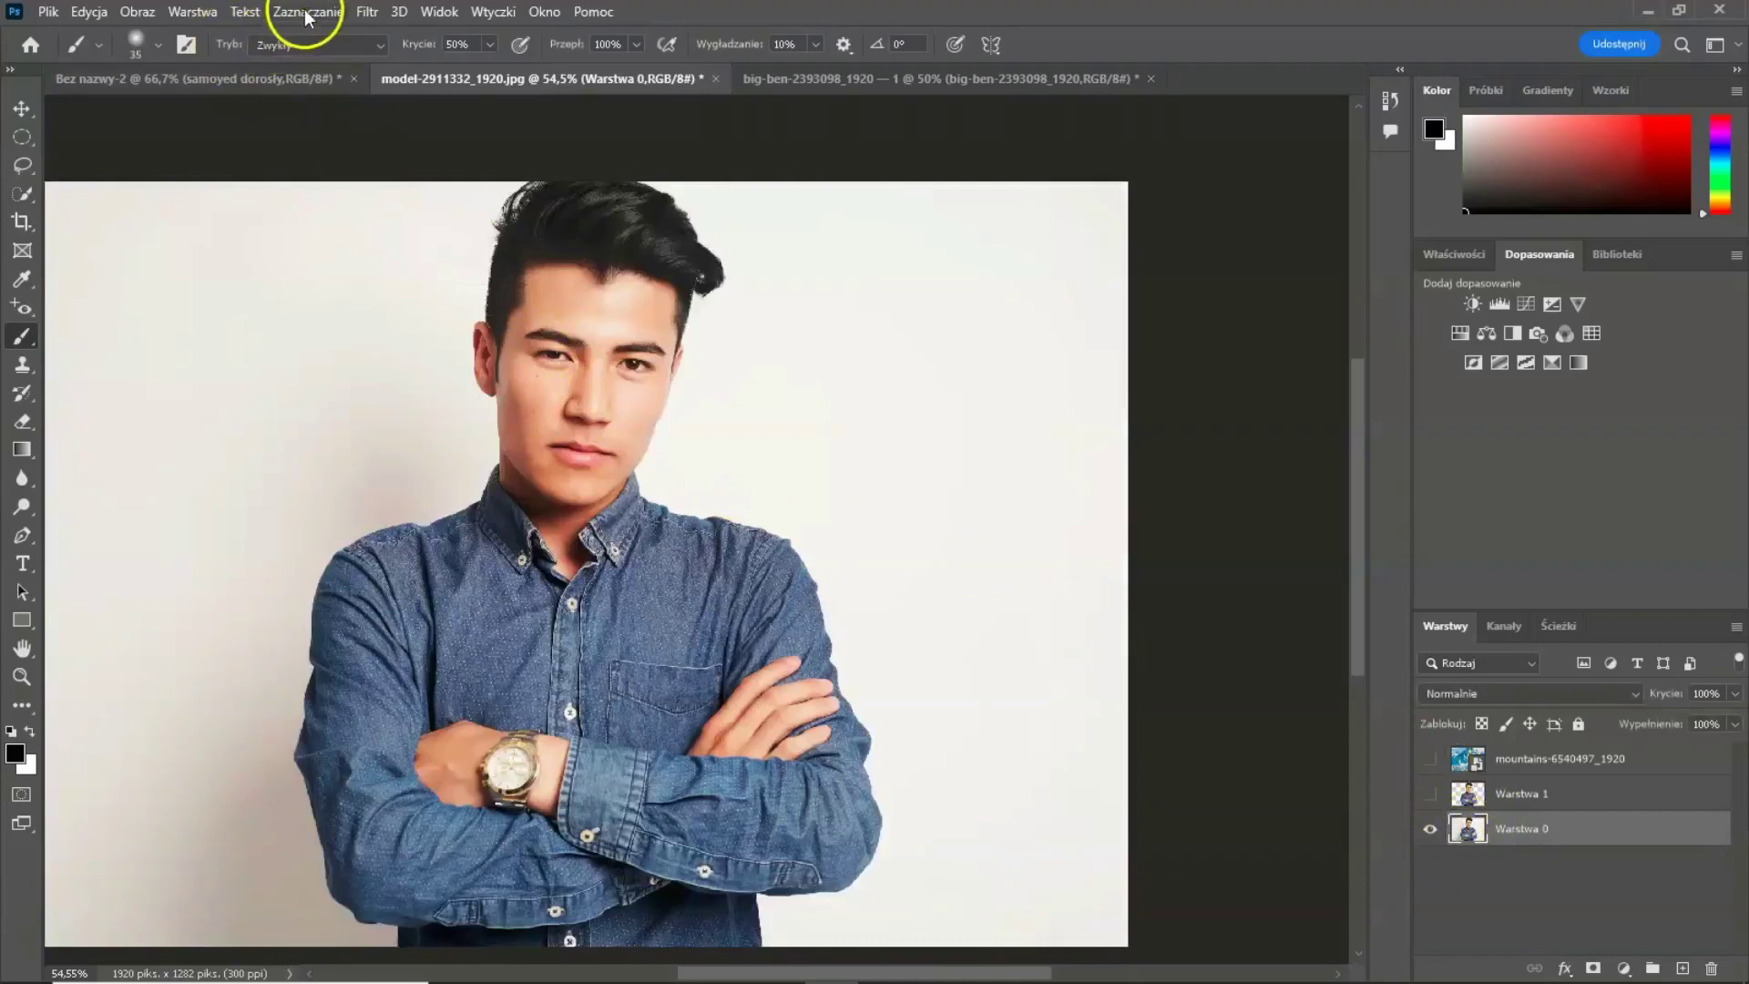
# Step: Select the man with Select > Subject and copy the selection
pyautogui.click(304, 10)
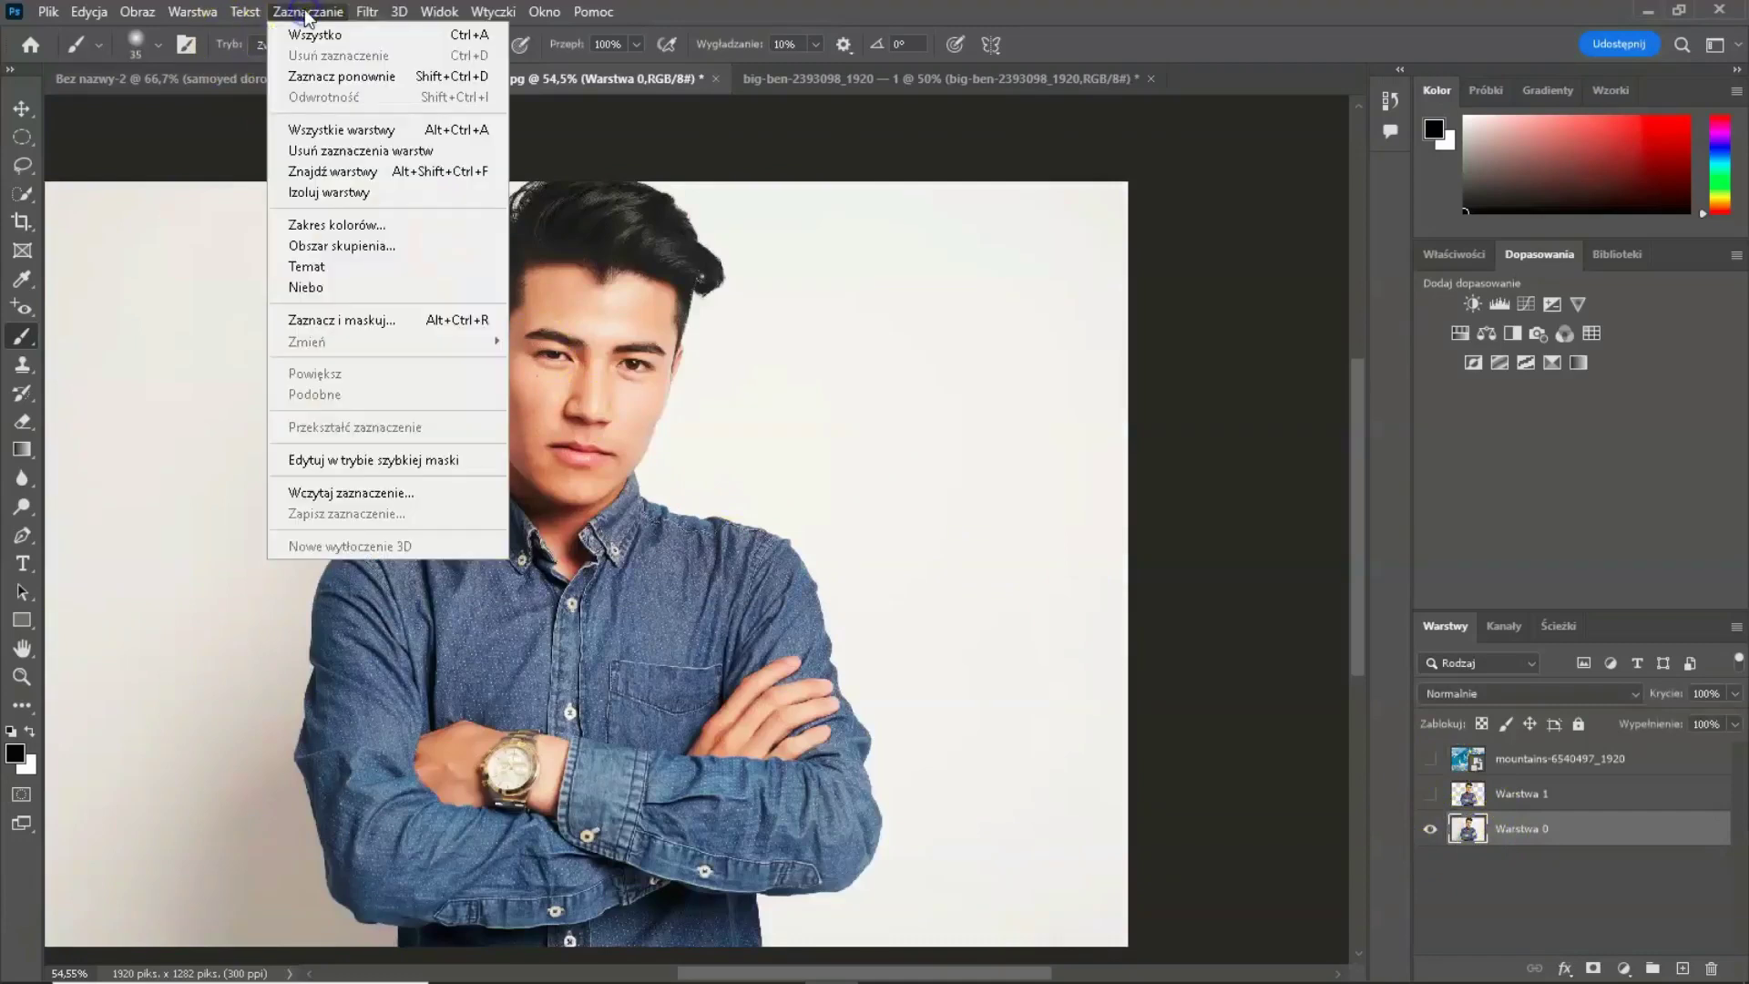
pyautogui.click(319, 267)
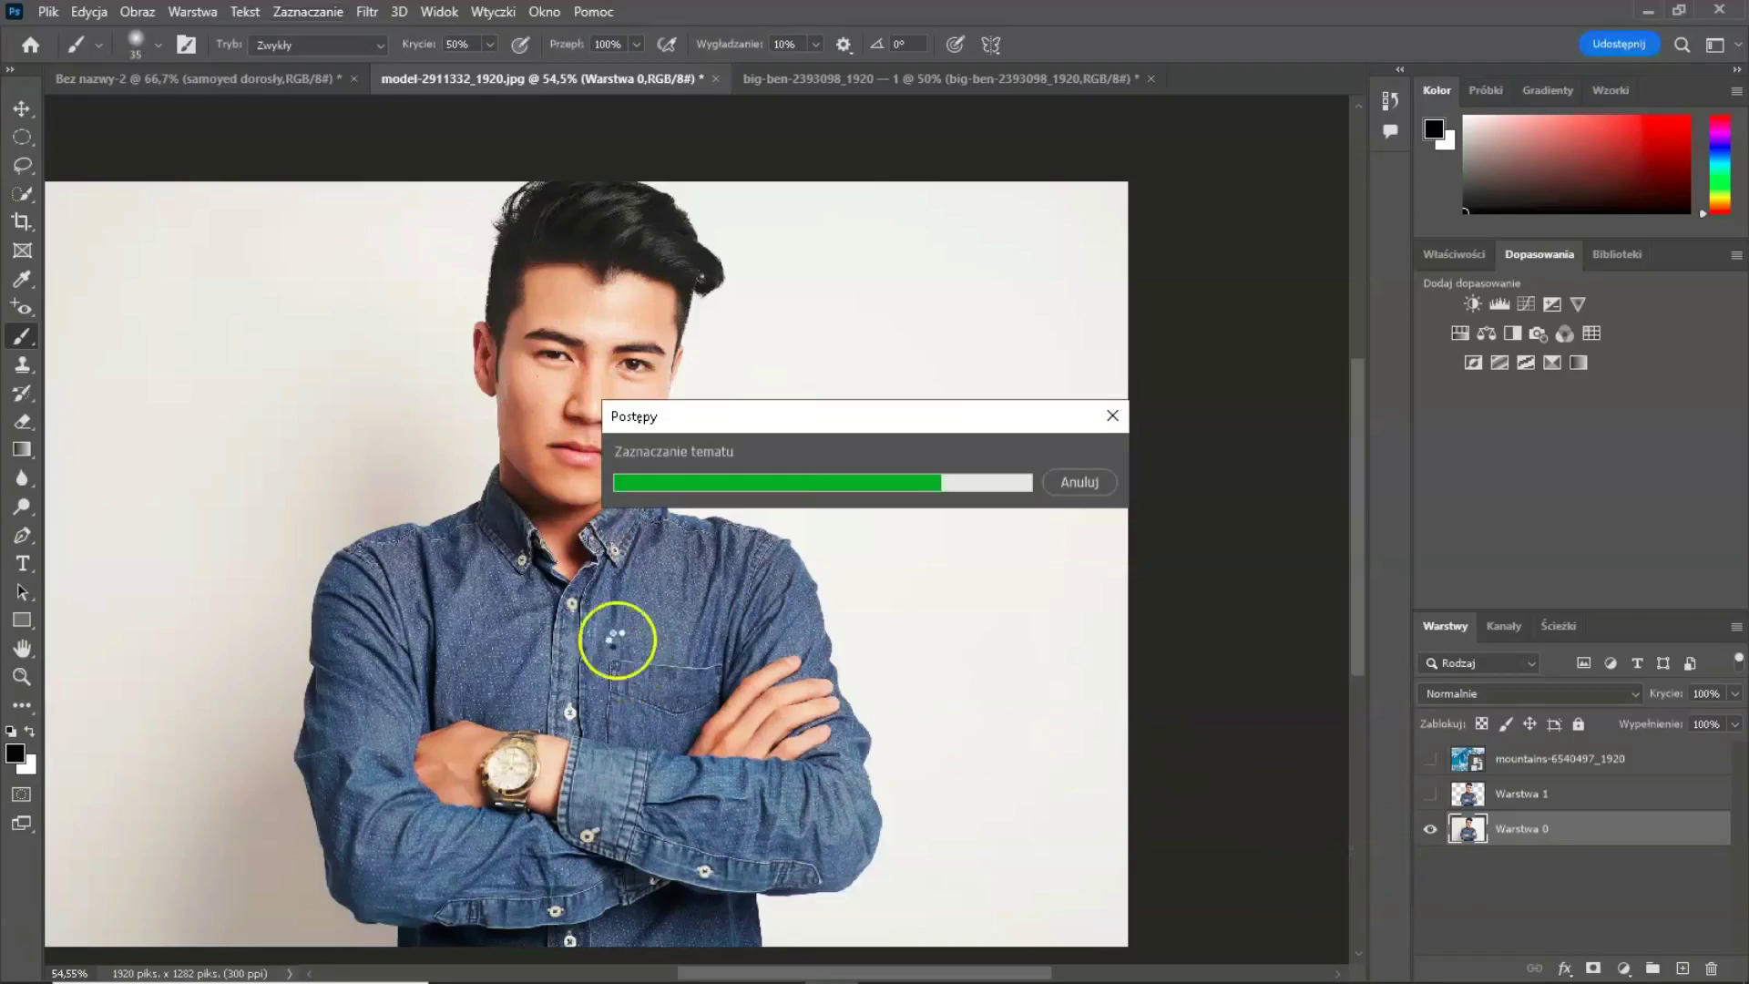
pyautogui.click(89, 12)
pyautogui.click(139, 164)
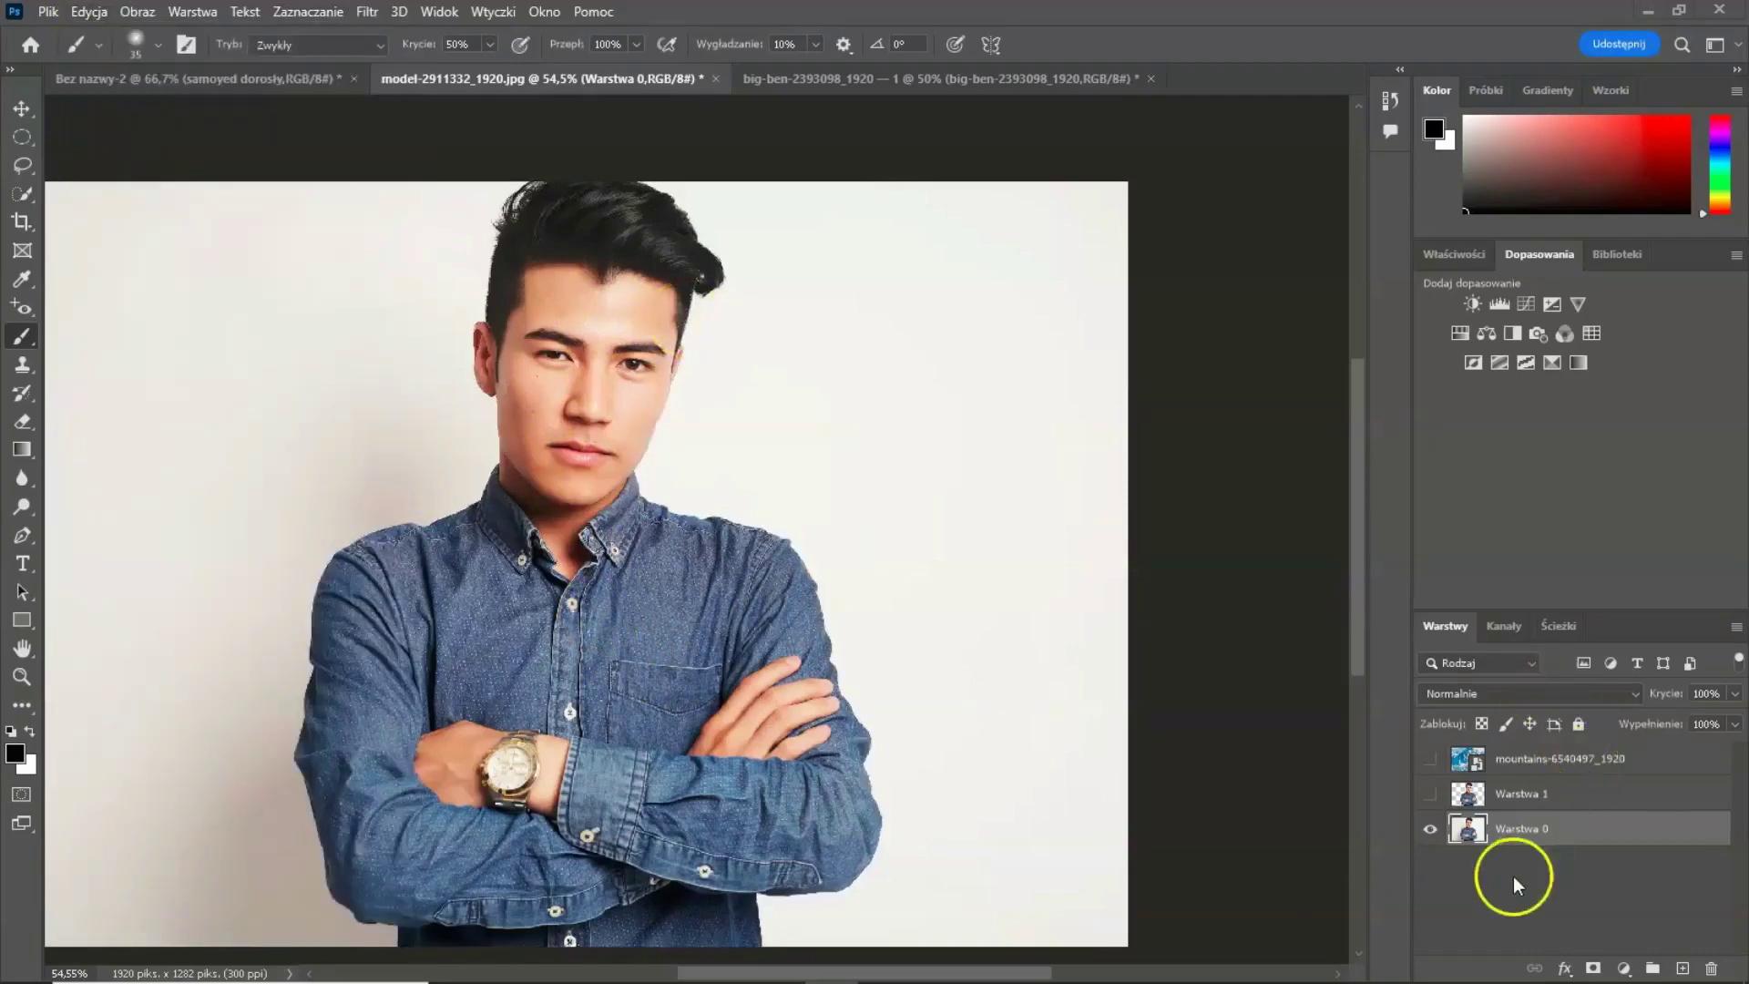
# Step: Paste the man onto Warstwa 2, then delete it, unhide the mountains and select Warstwa 0
pyautogui.hotkey('ctrl', 'v')
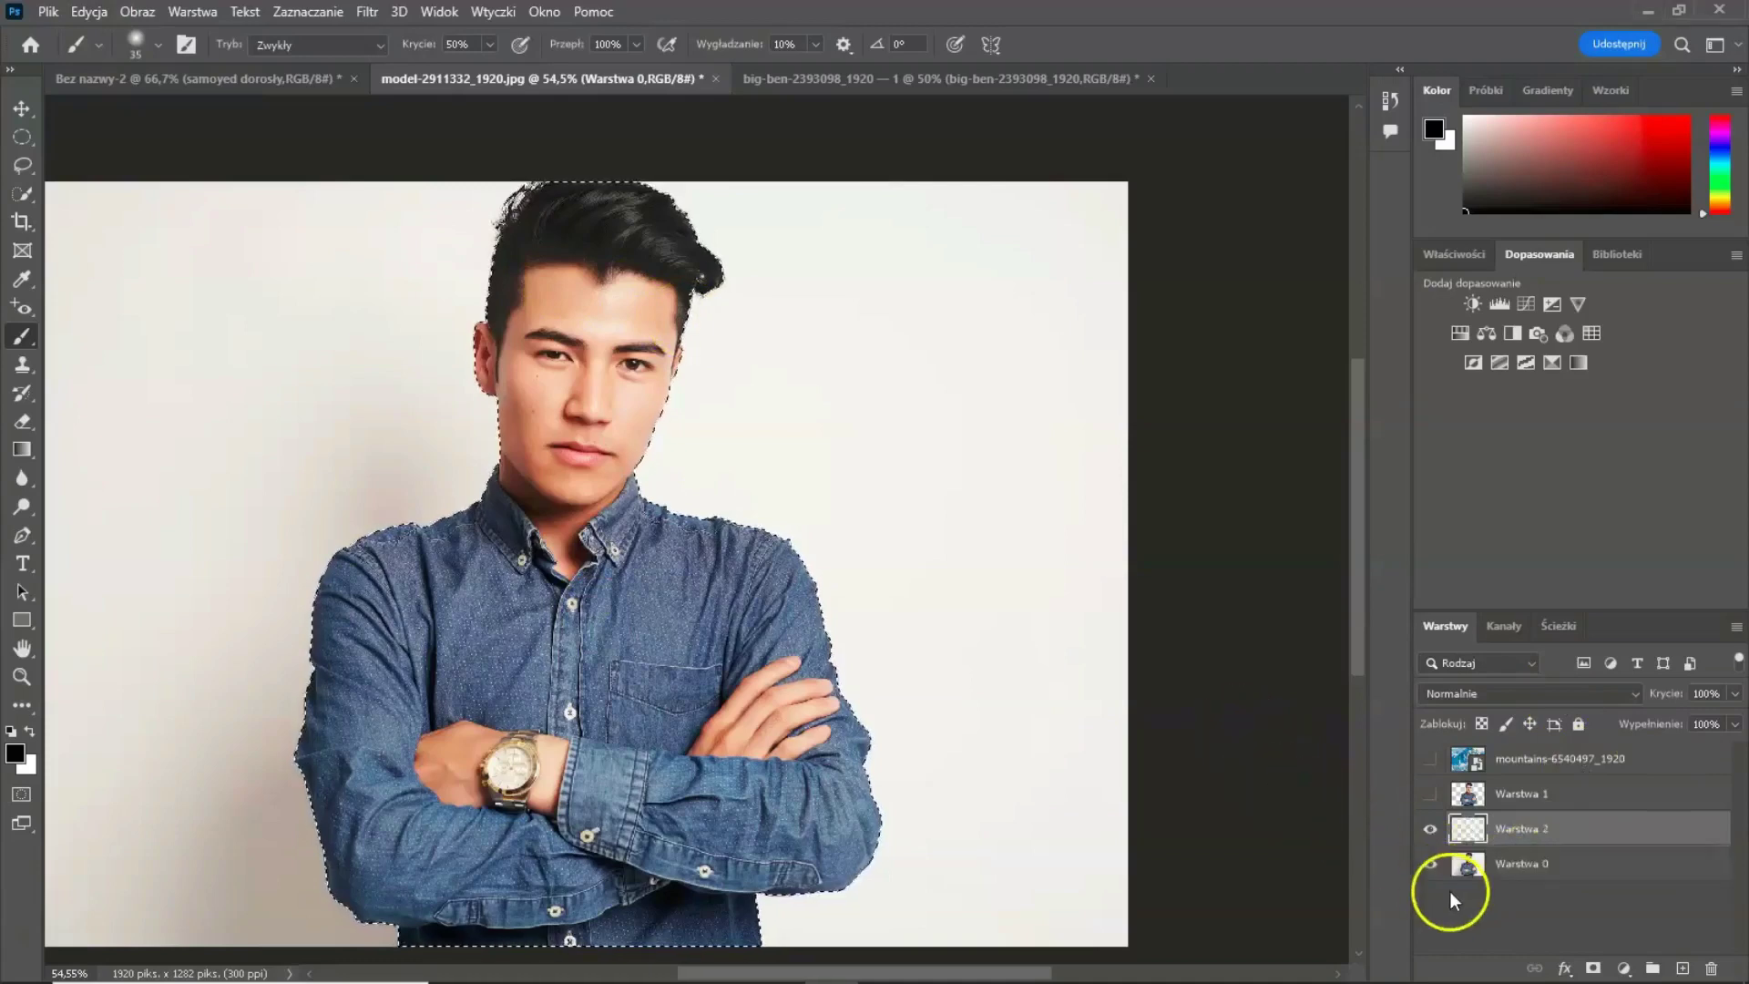
pyautogui.moveTo(1469, 829); pyautogui.dragTo(1465, 835)
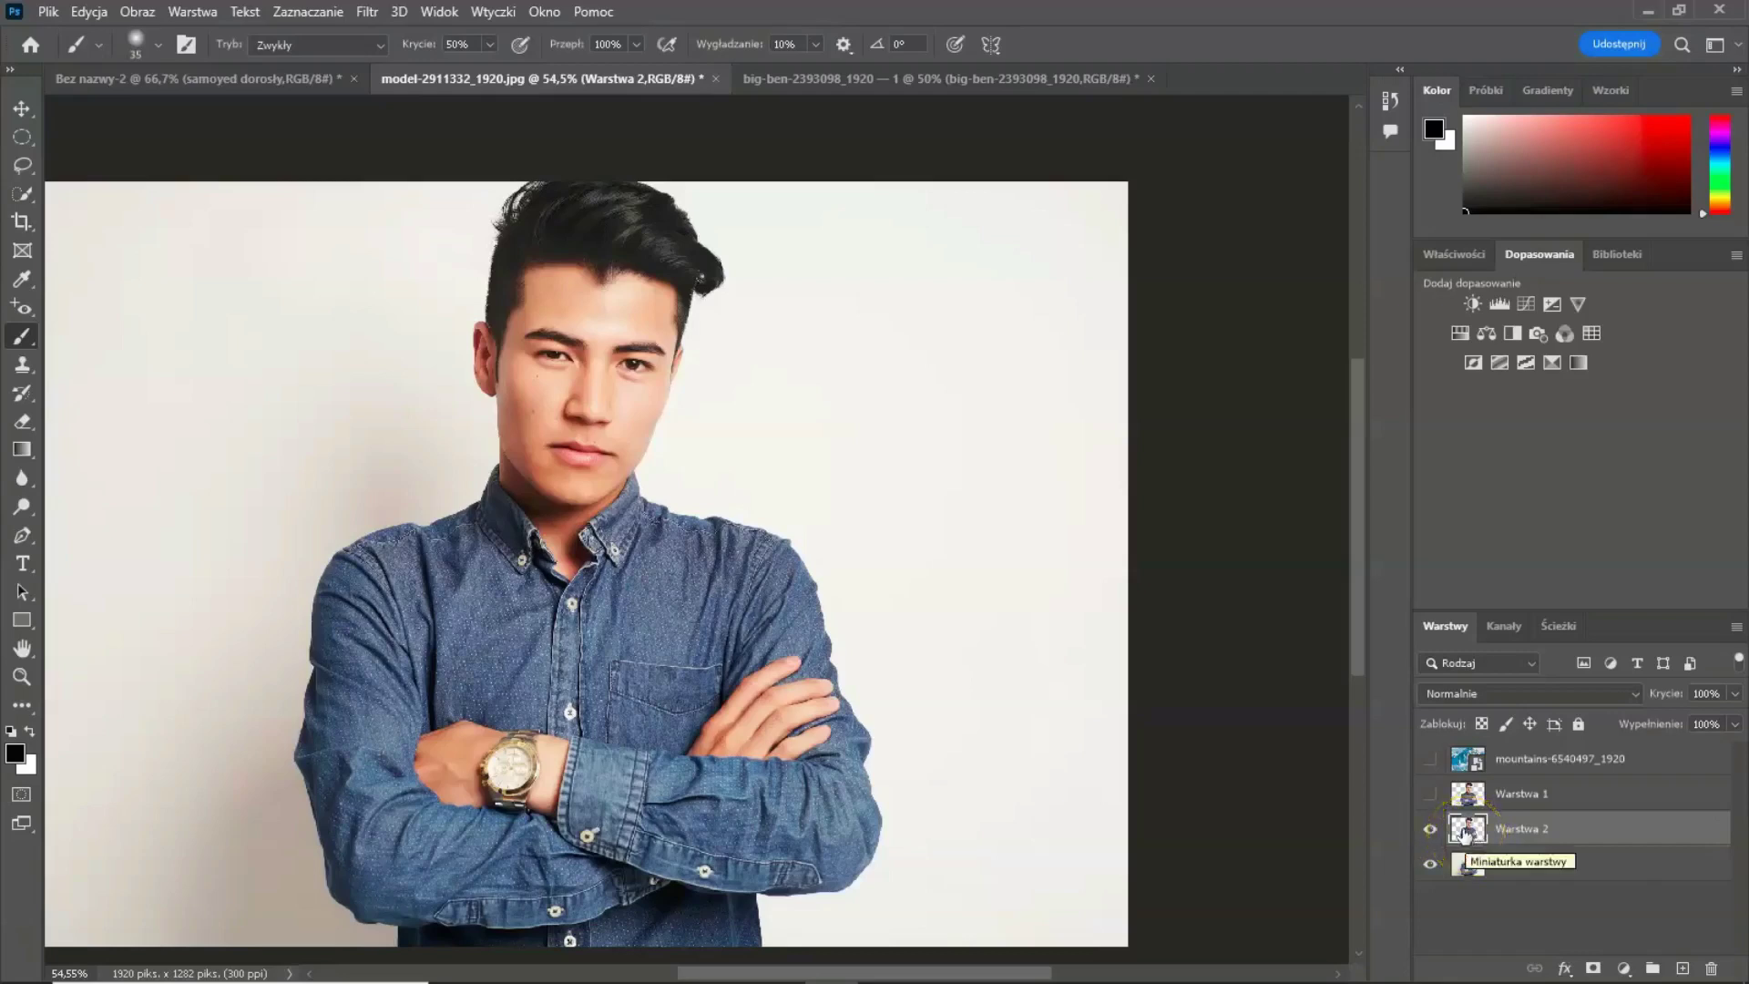
pyautogui.click(1430, 757)
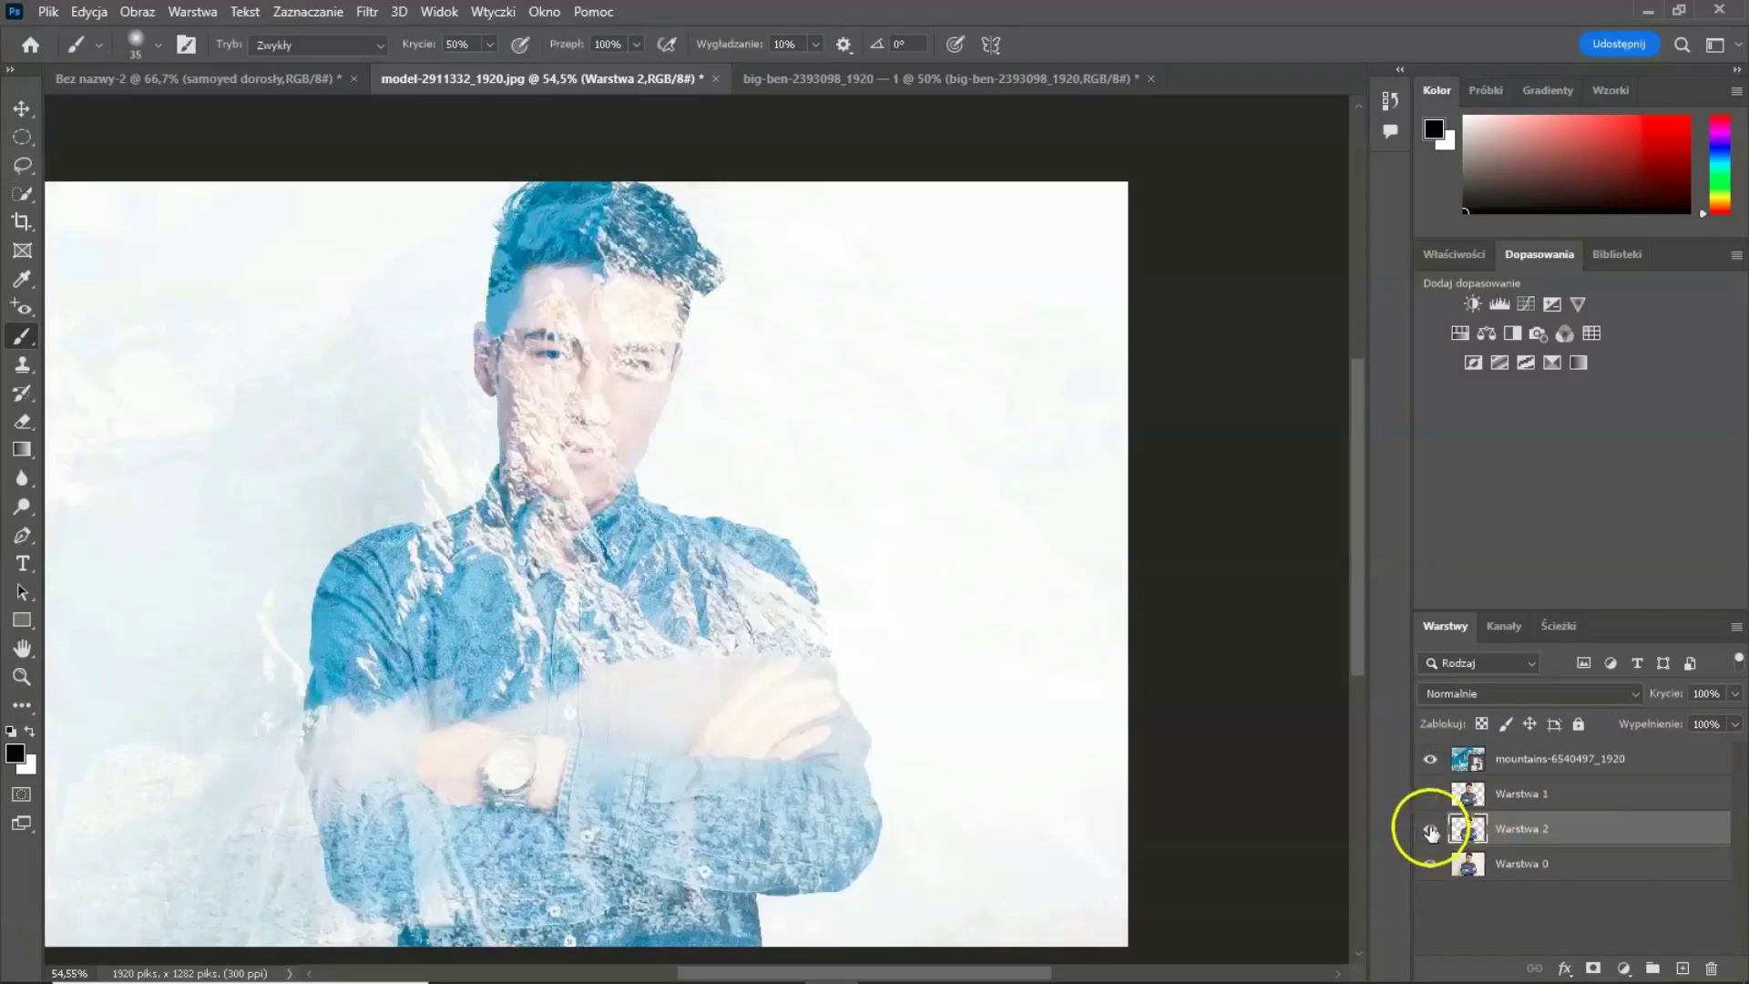
pyautogui.press('Delete')
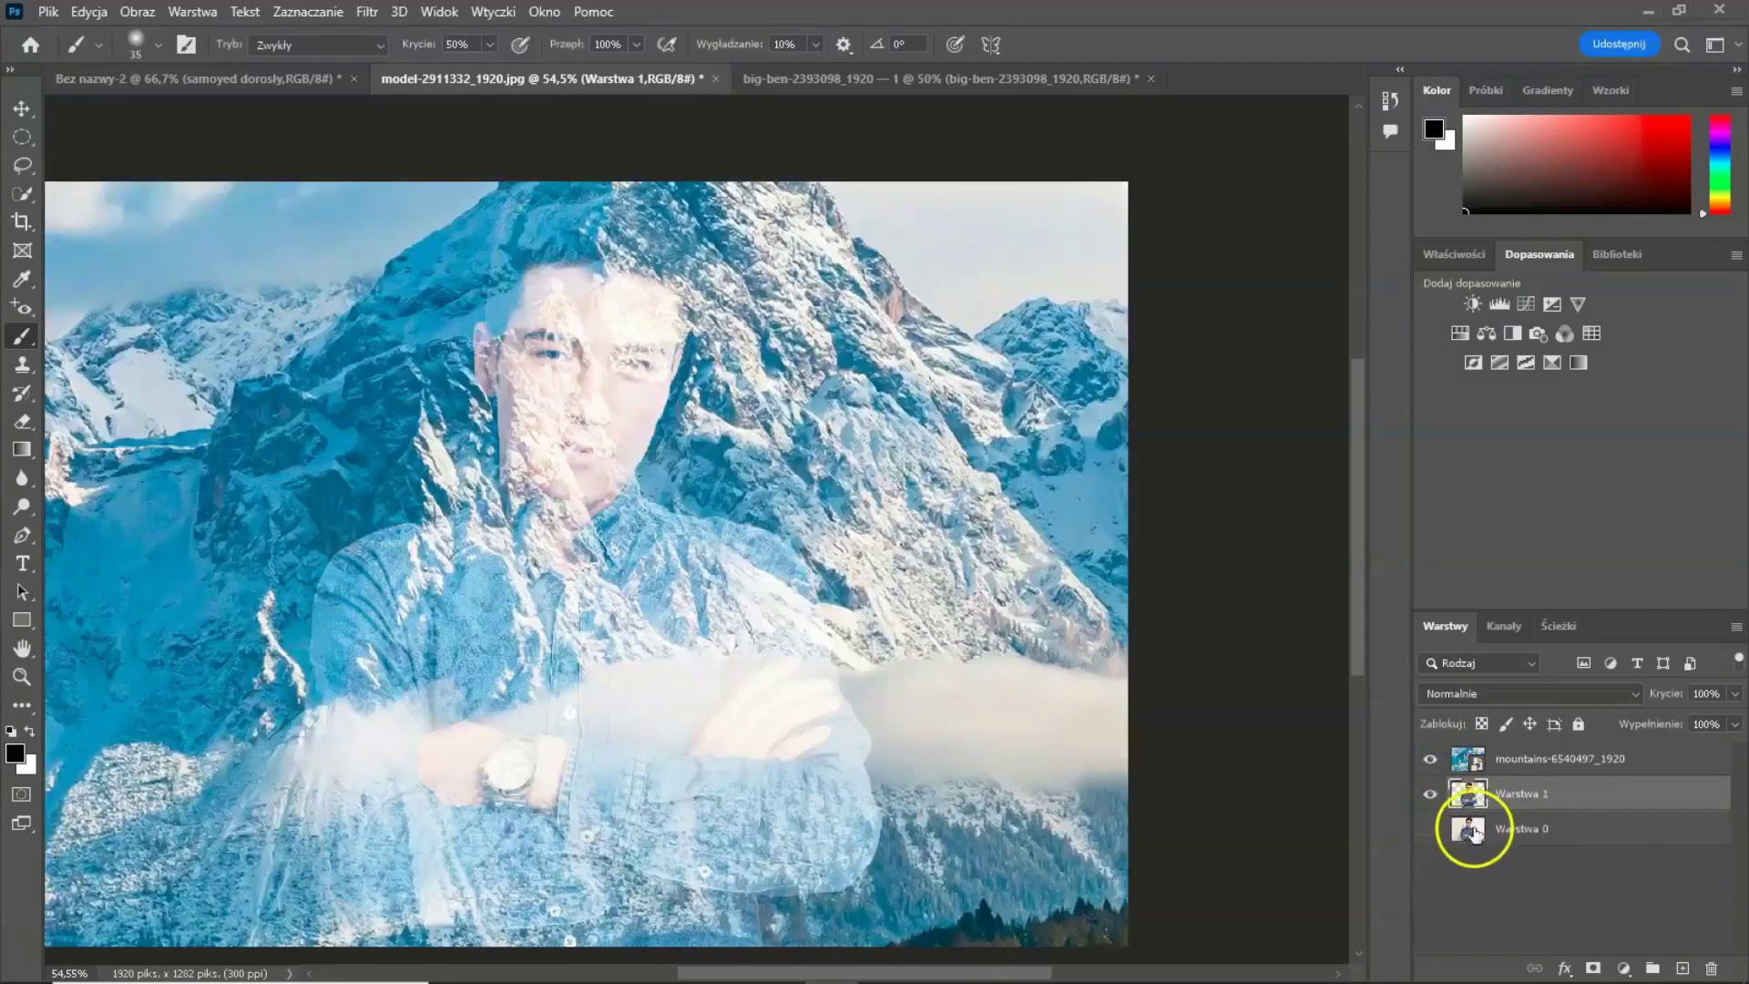
pyautogui.click(1473, 831)
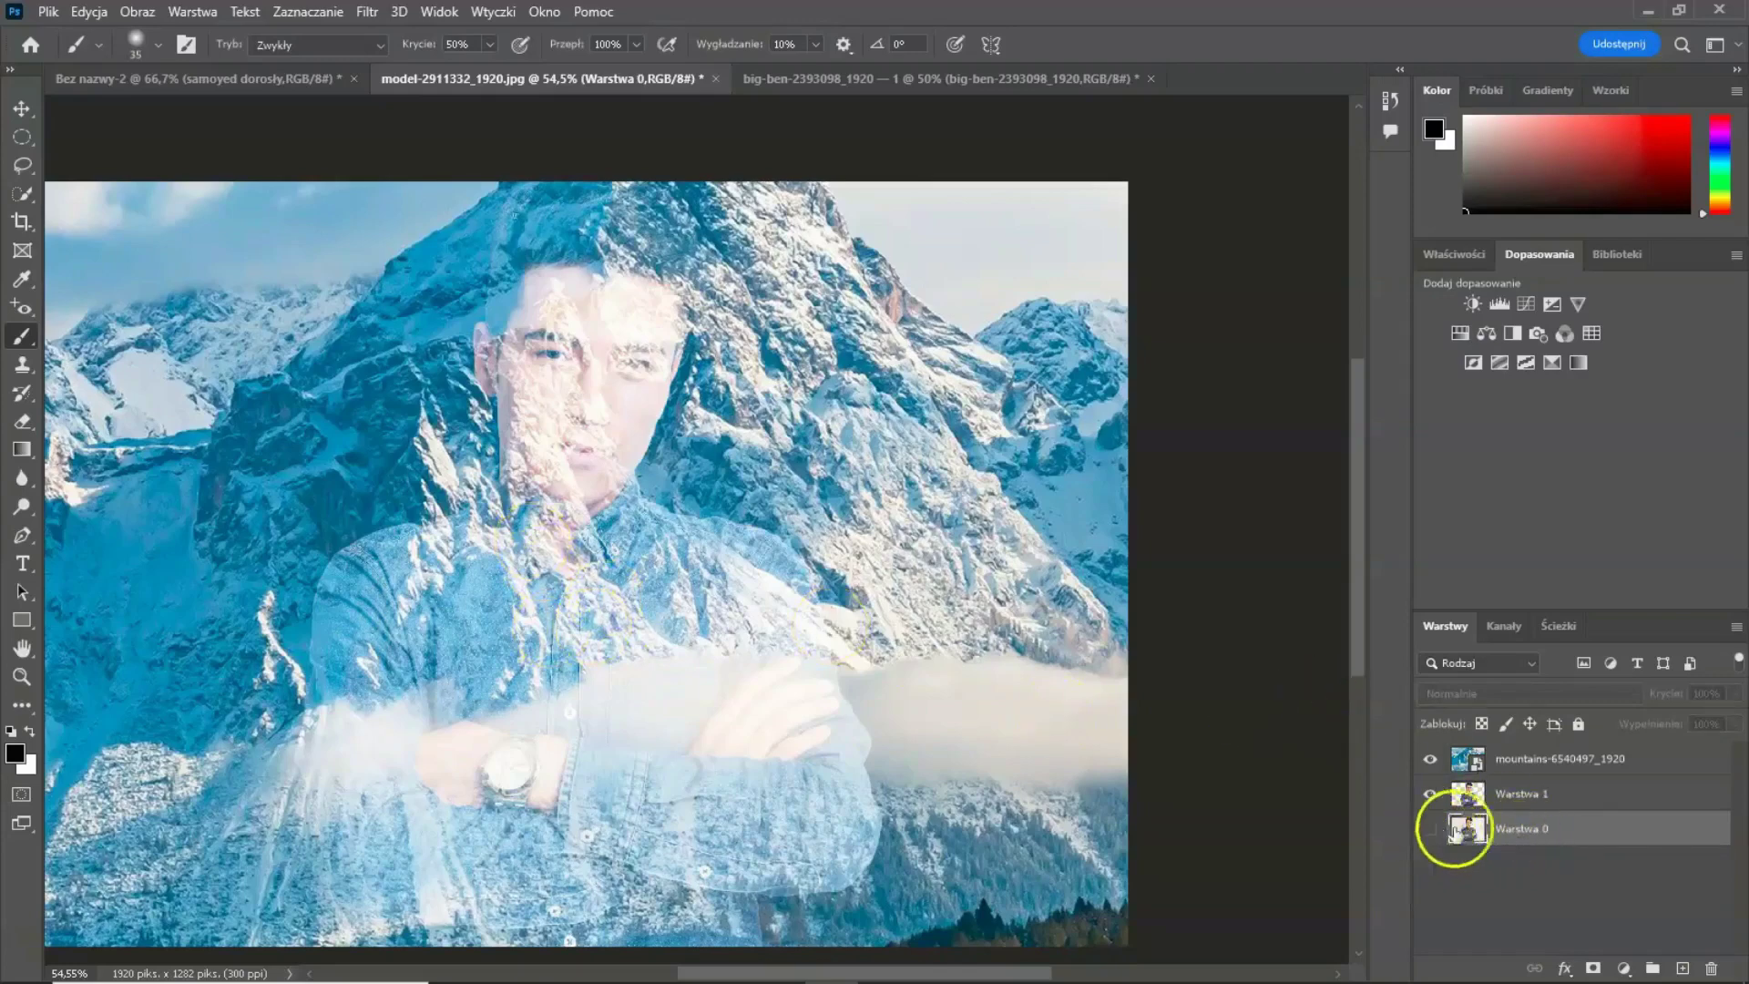
# Step: Delete Warstwa 0, then paint on Warstwa 1 at 100% brush opacity down from the man's neck
pyautogui.moveTo(1466, 829); pyautogui.dragTo(1711, 968)
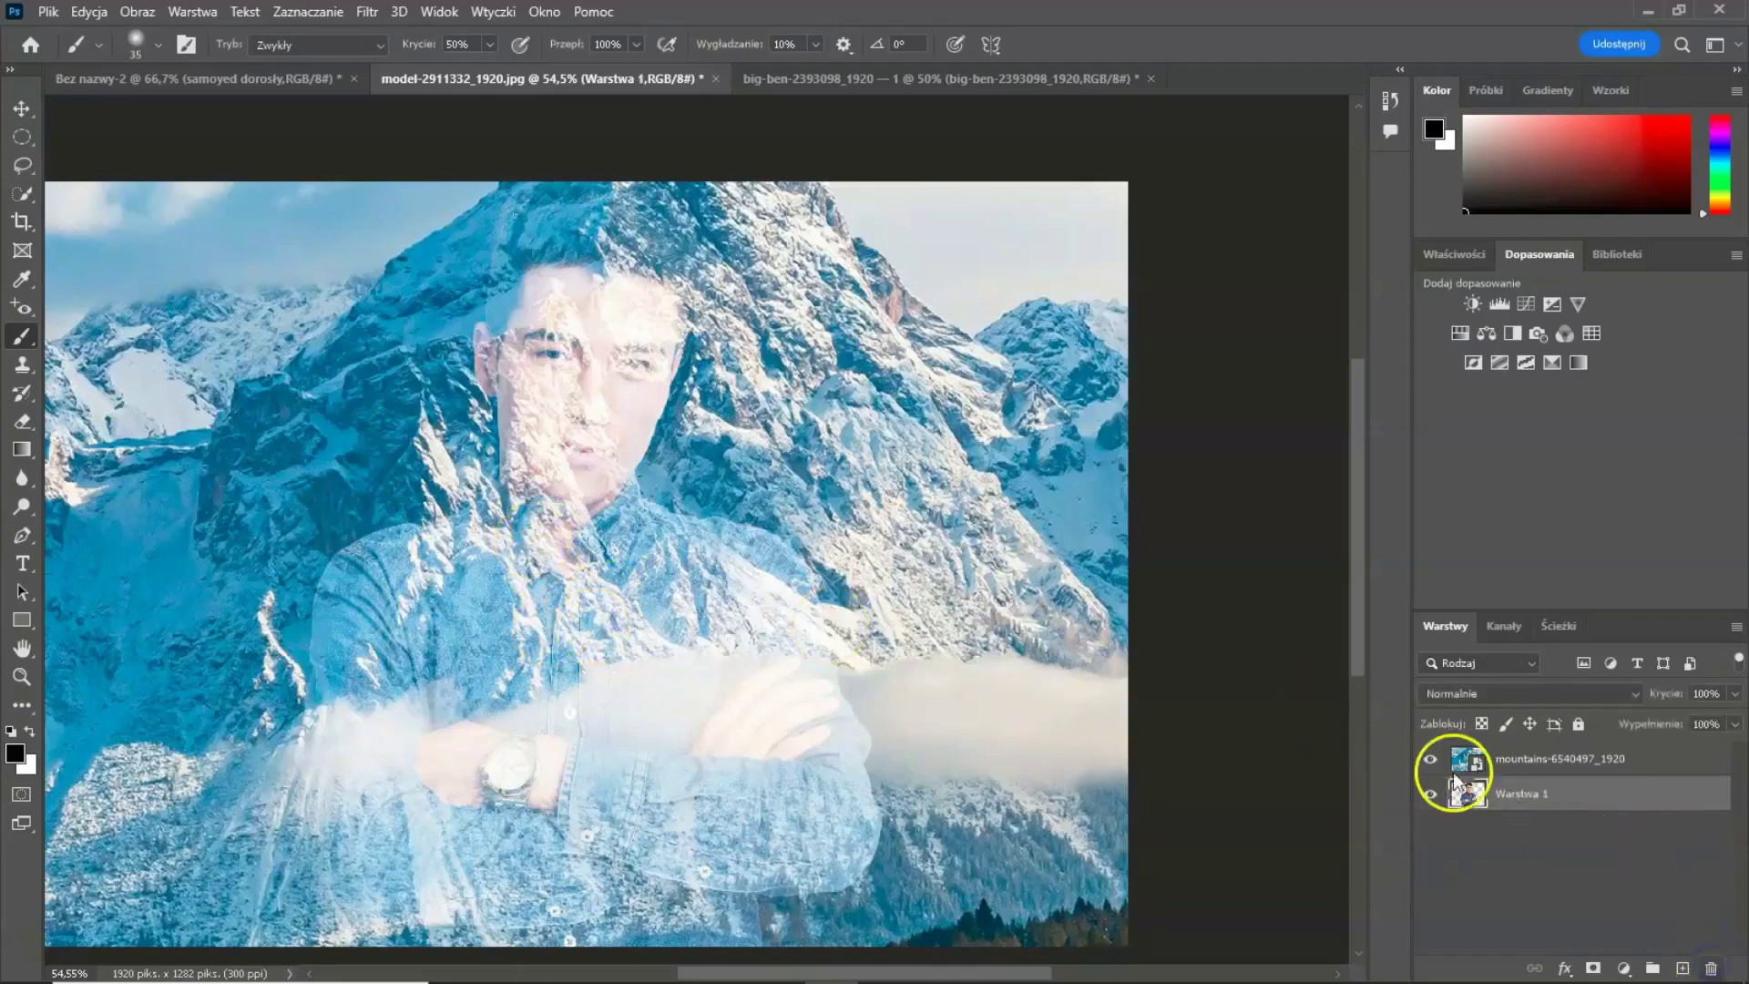
pyautogui.click(1468, 796)
pyautogui.press('0')
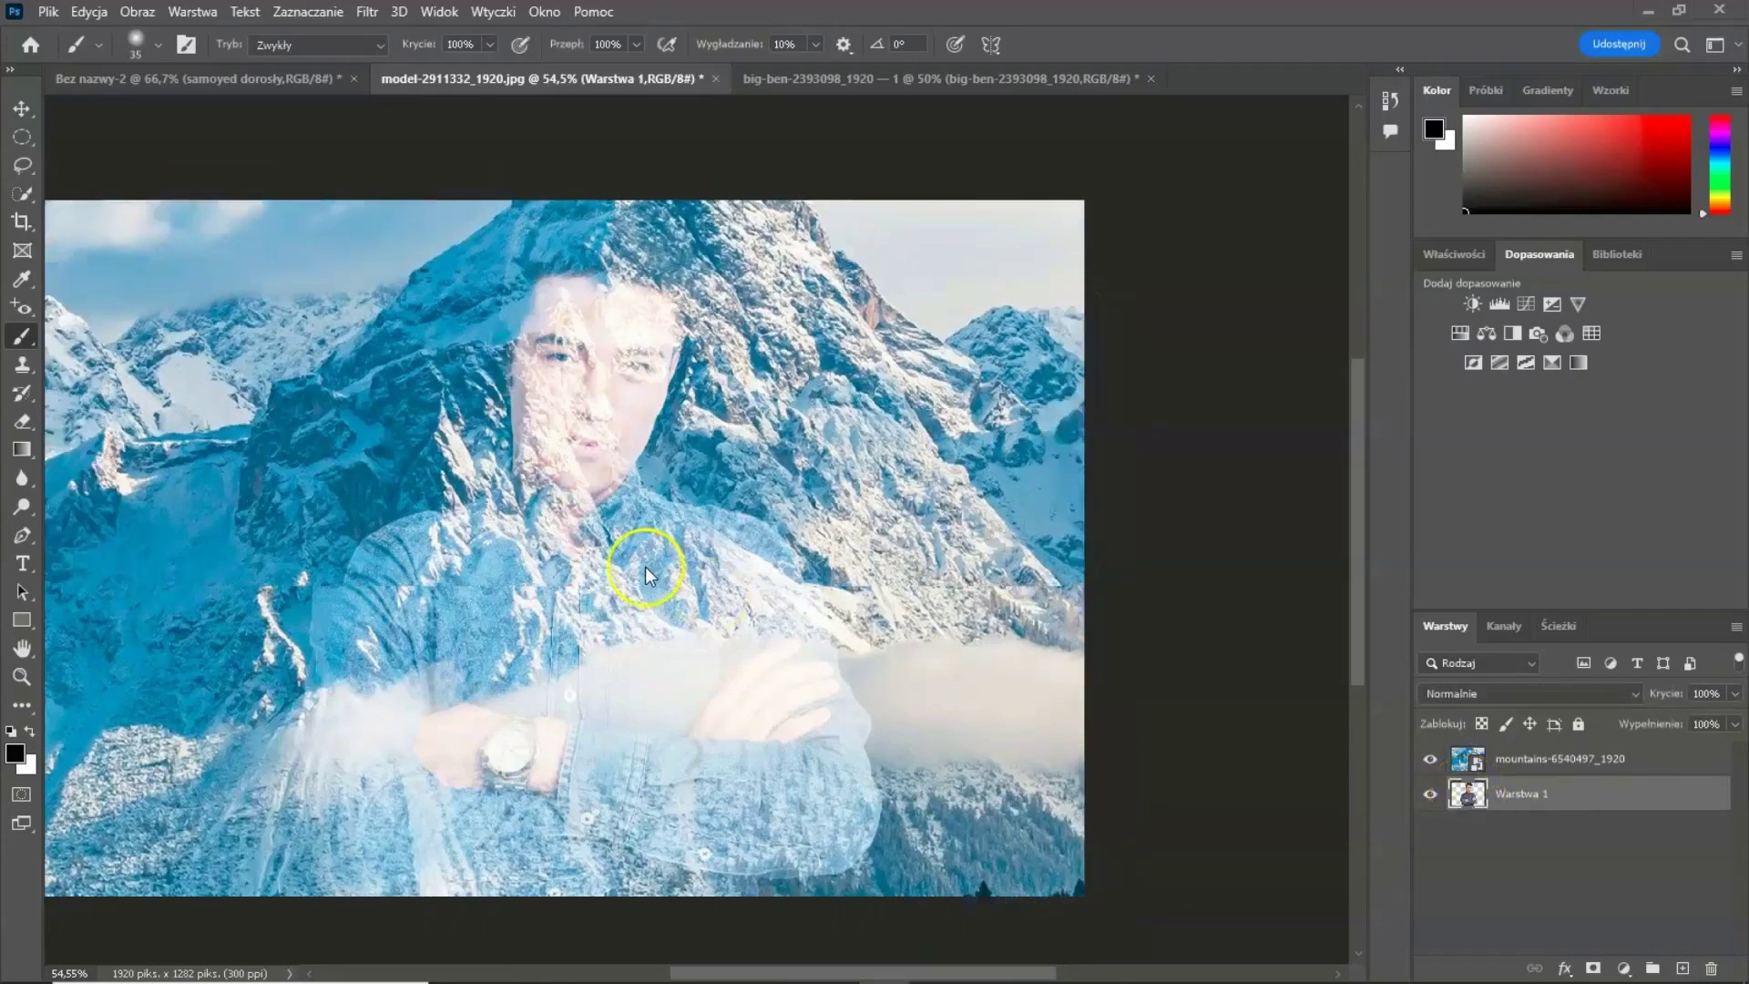
pyautogui.scroll(-3, 645, 566)
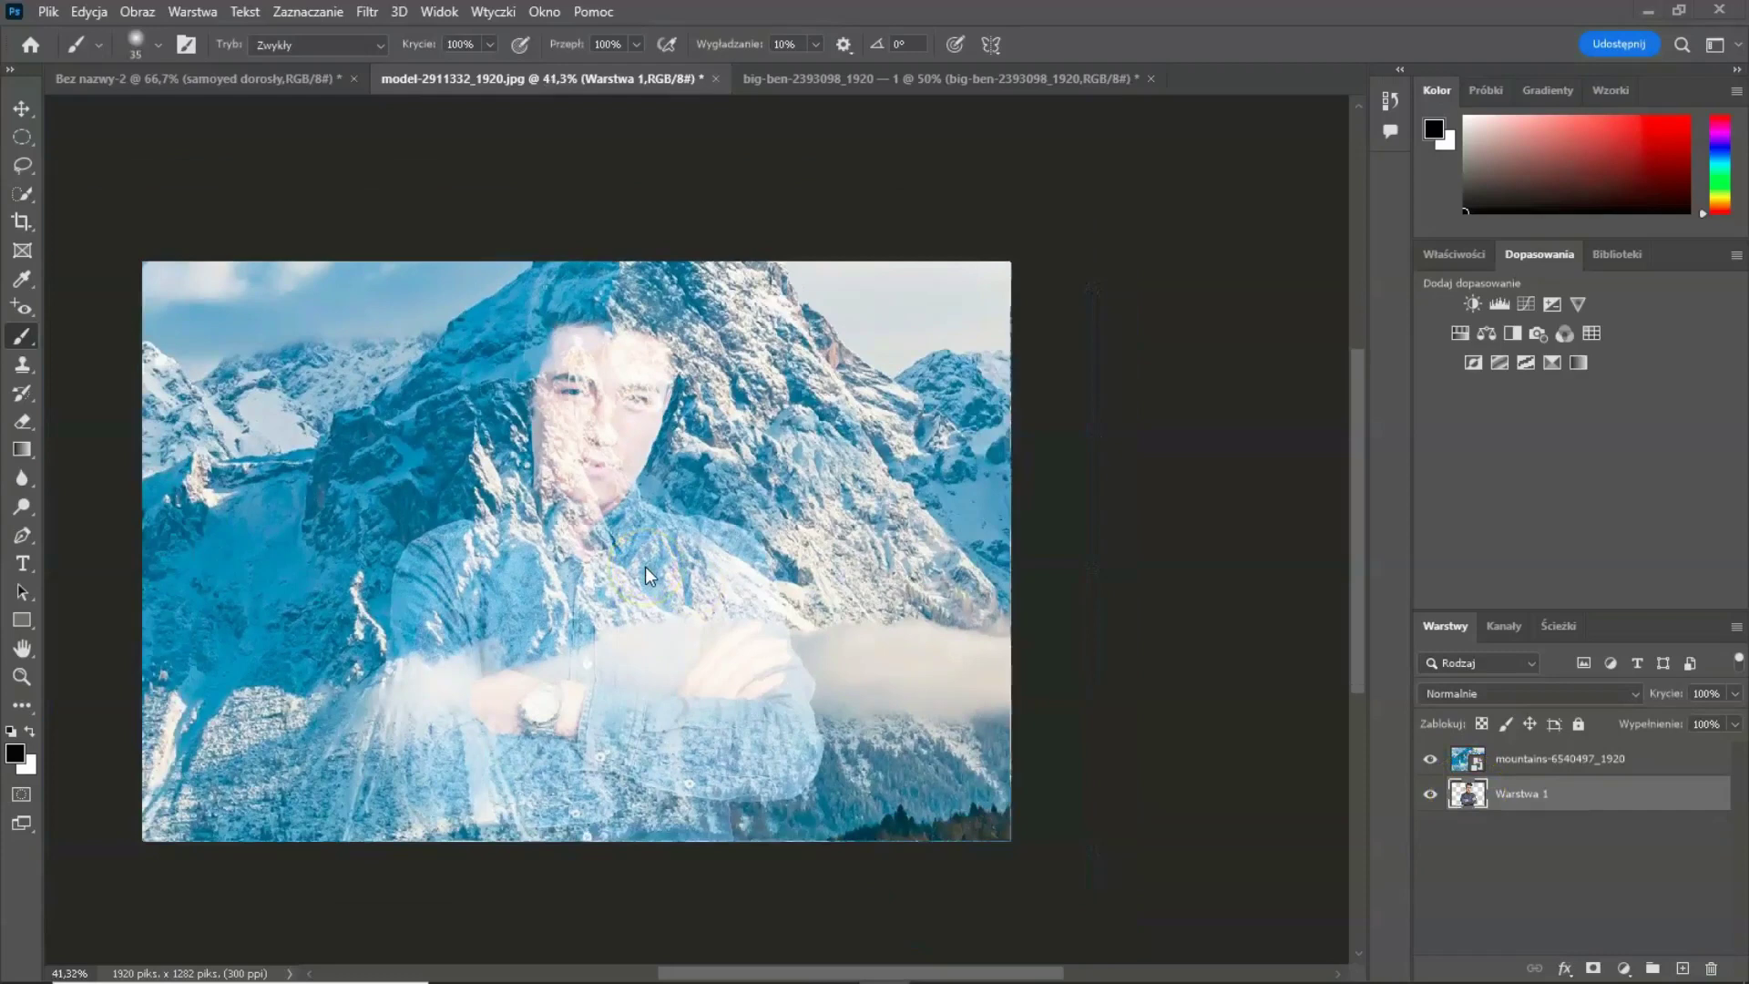
pyautogui.moveTo(668, 459); pyautogui.dragTo(588, 609)
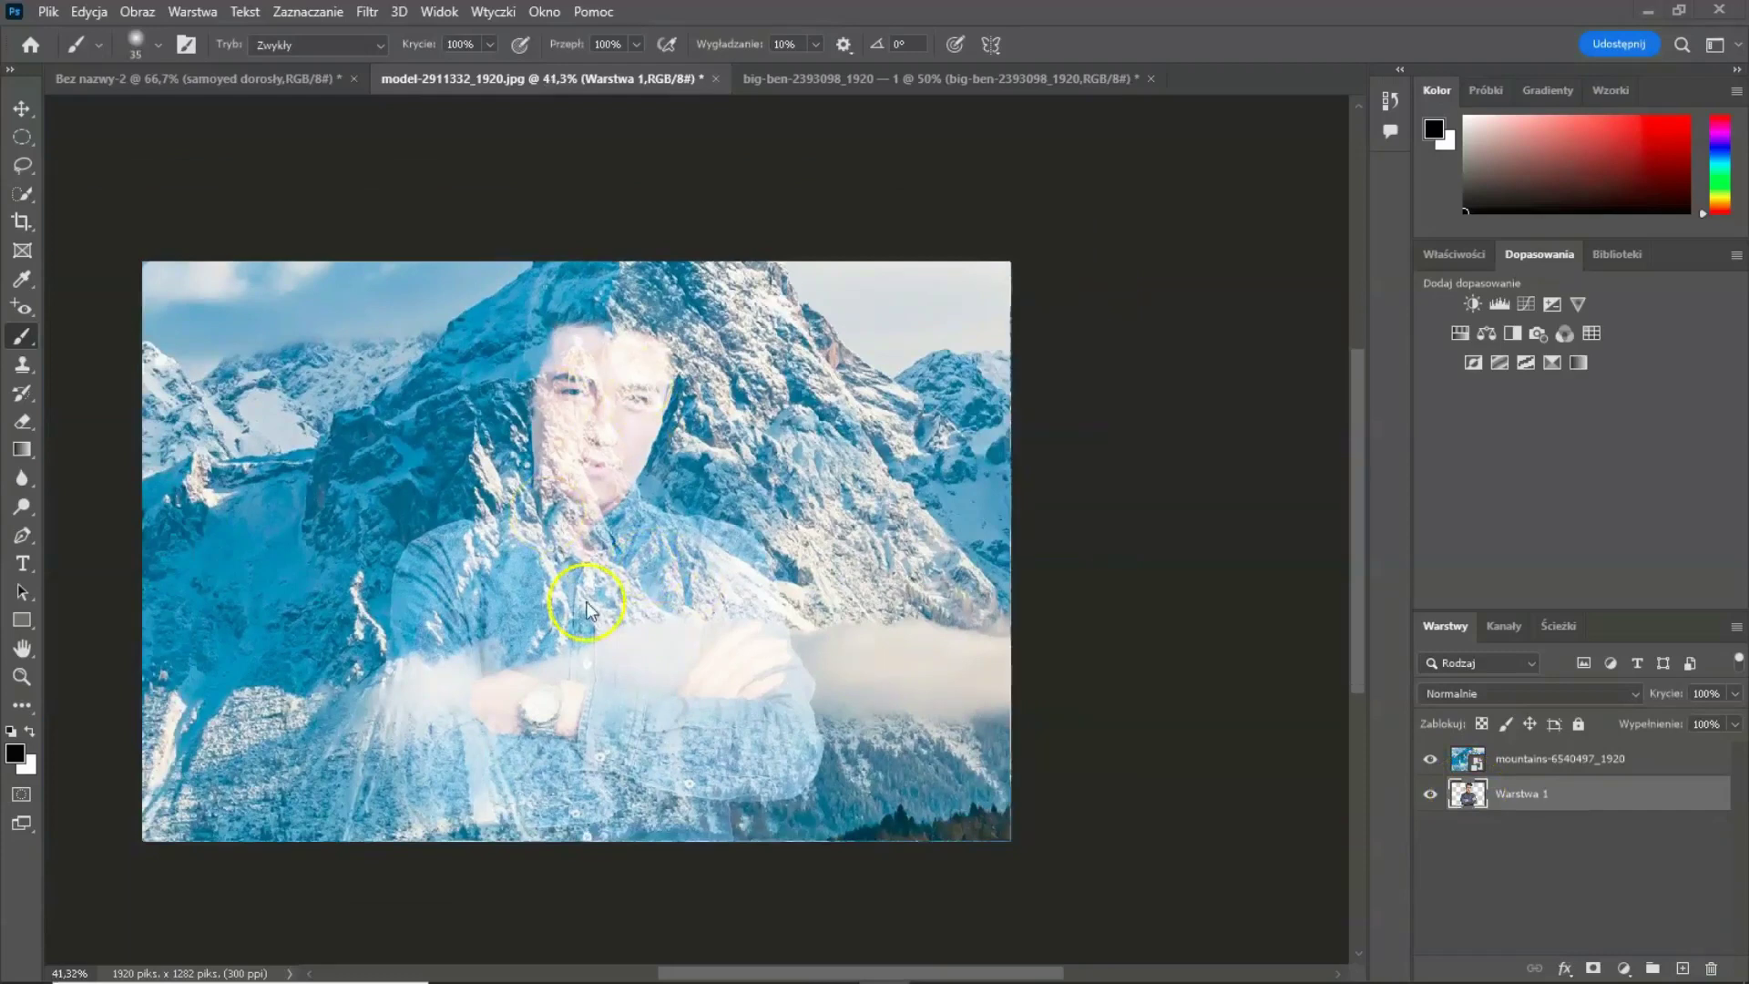